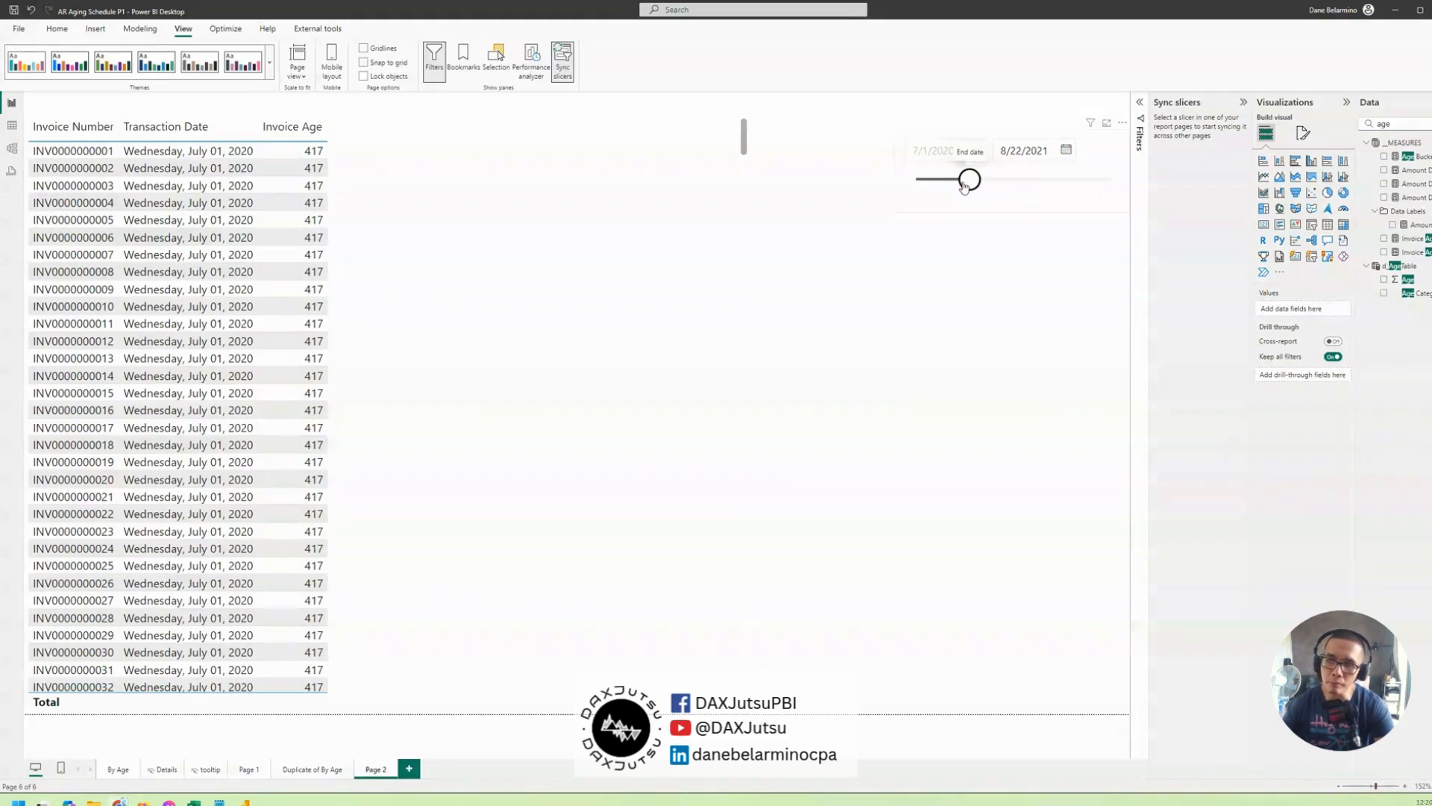
# Set the date slicer's end date to 3/5/2021 on Page 2 and the As of date to 2/13/2023 on the By Age page.
pyautogui.moveTo(969, 180); pyautogui.dragTo(942, 187)
pyautogui.click(942, 188)
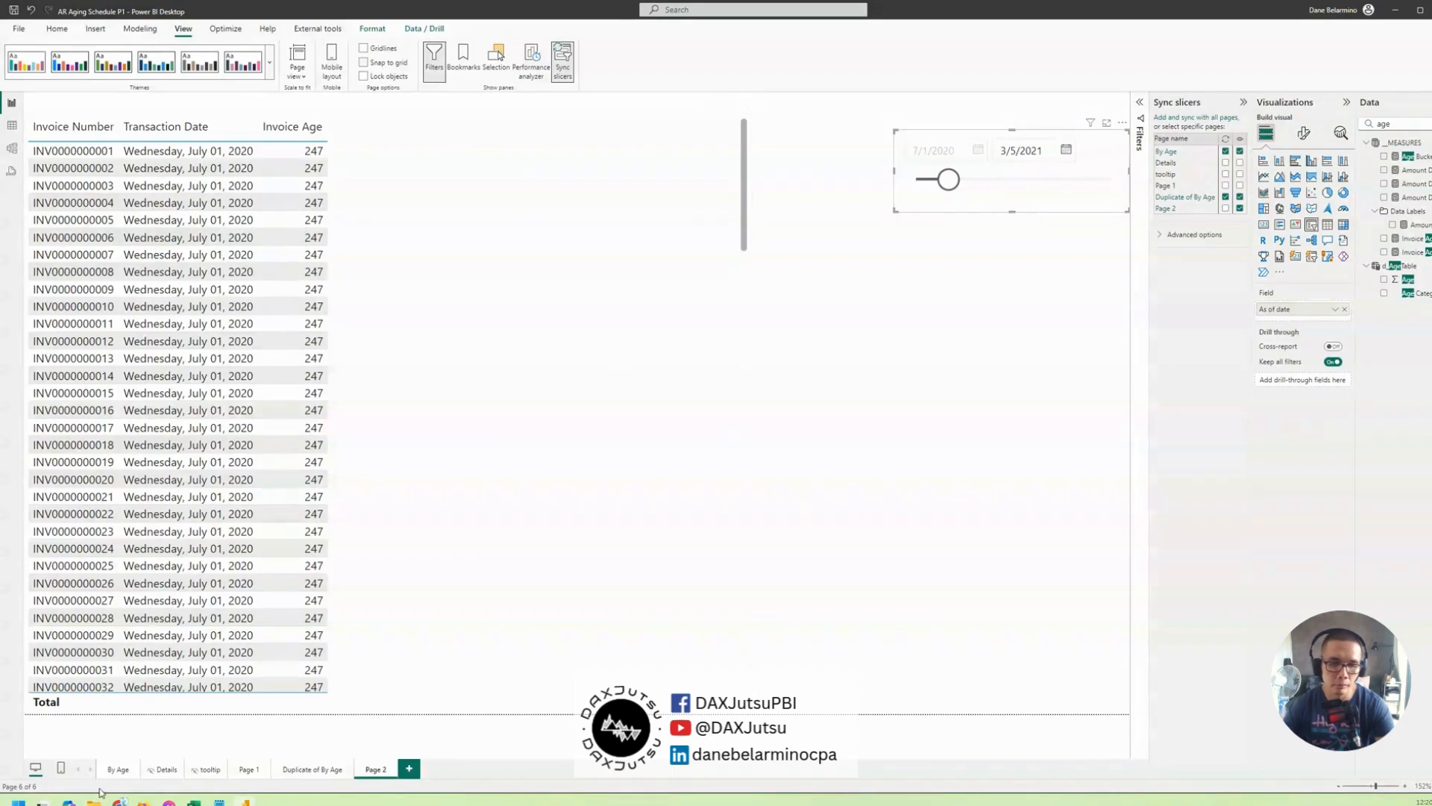
pyautogui.click(118, 769)
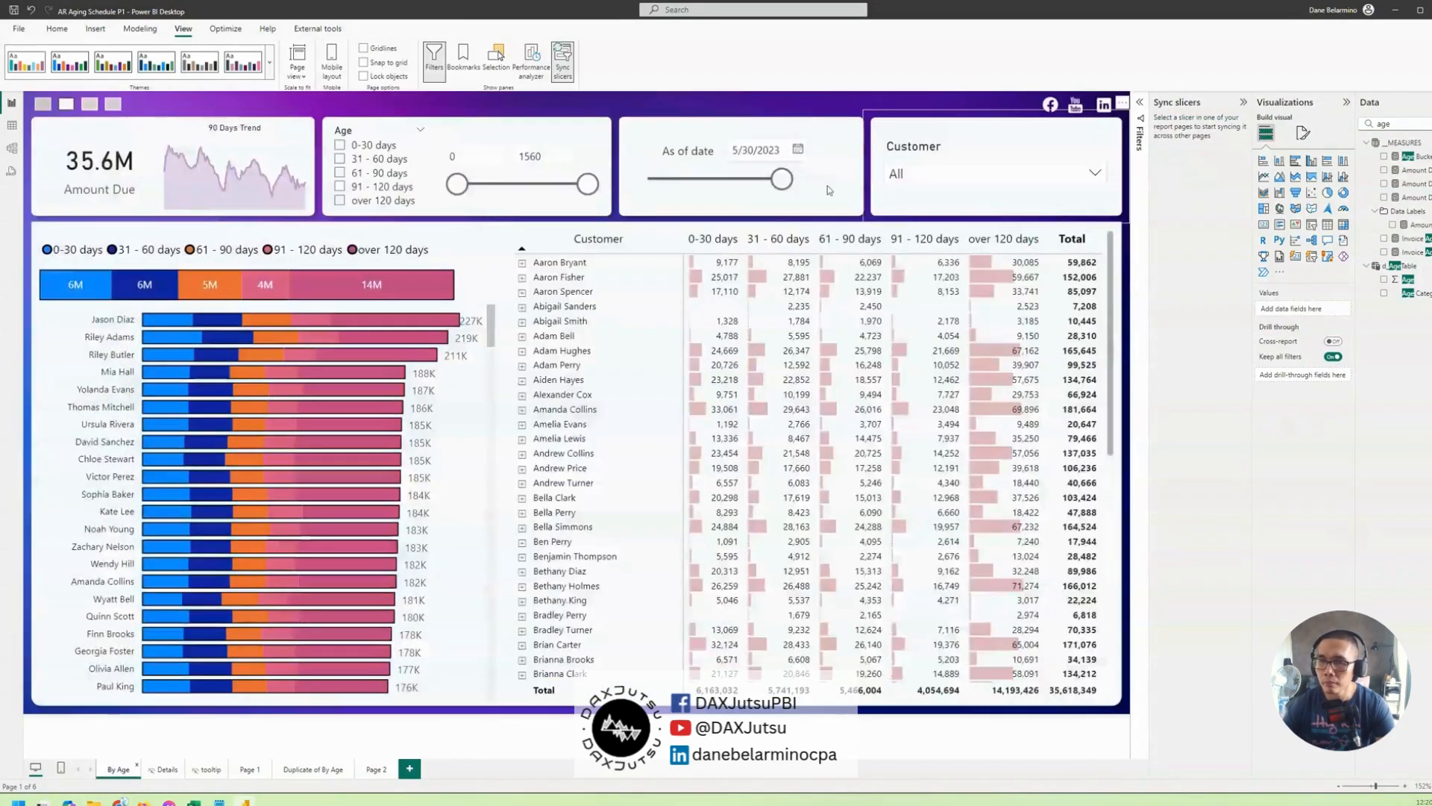
pyautogui.moveTo(781, 179); pyautogui.dragTo(768, 179)
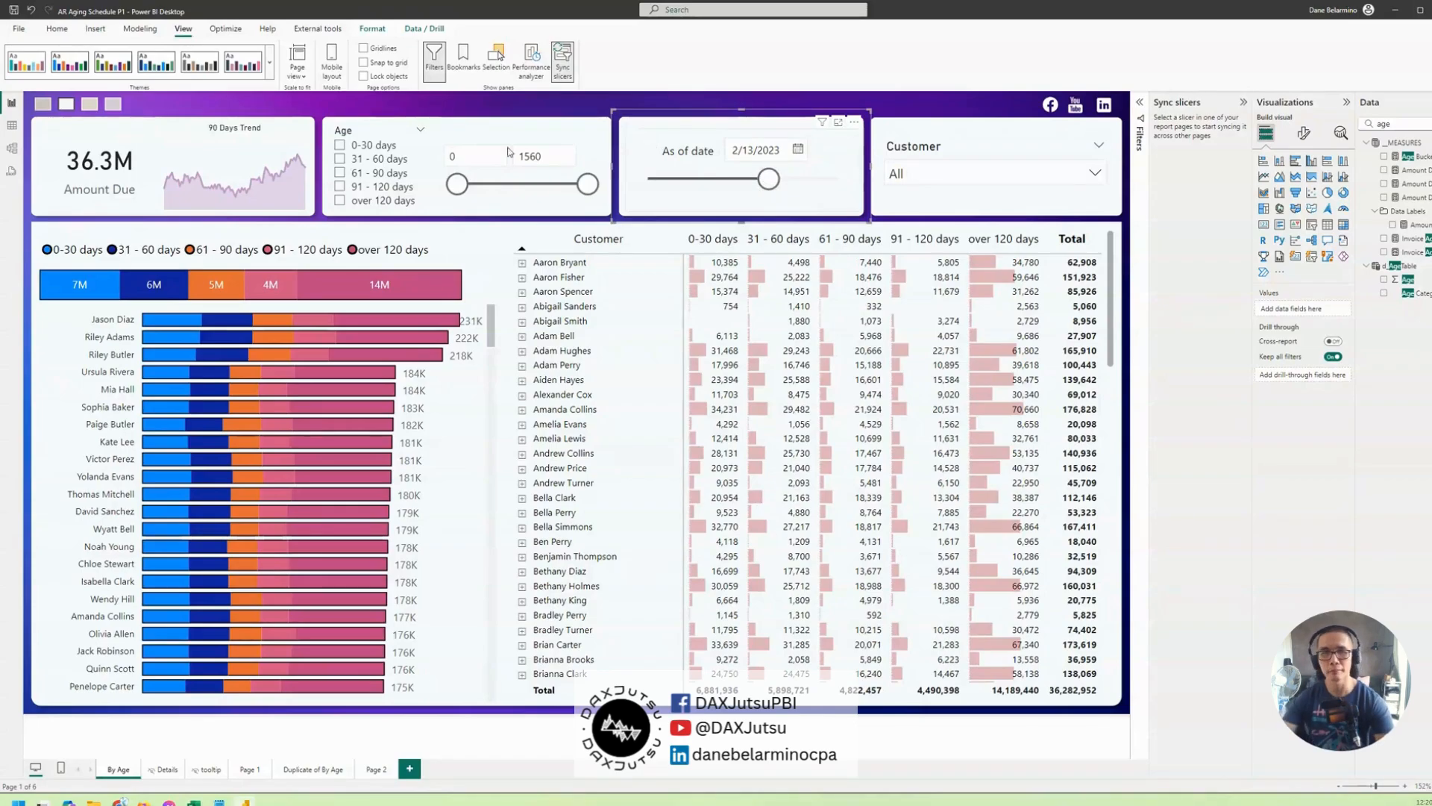
# Review the data in the f_Payments and f_CredSales tables.
pyautogui.click(12, 125)
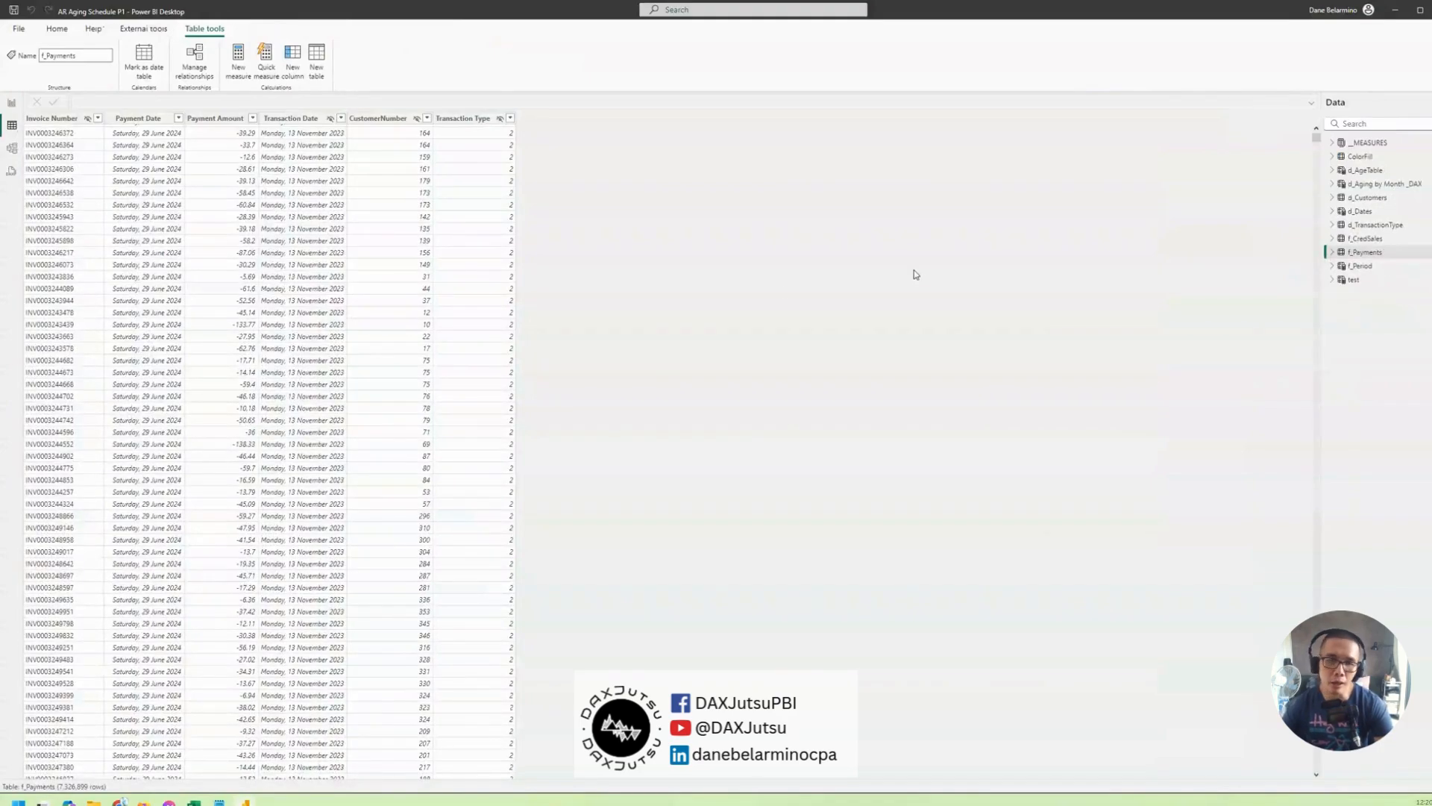
pyautogui.click(1365, 238)
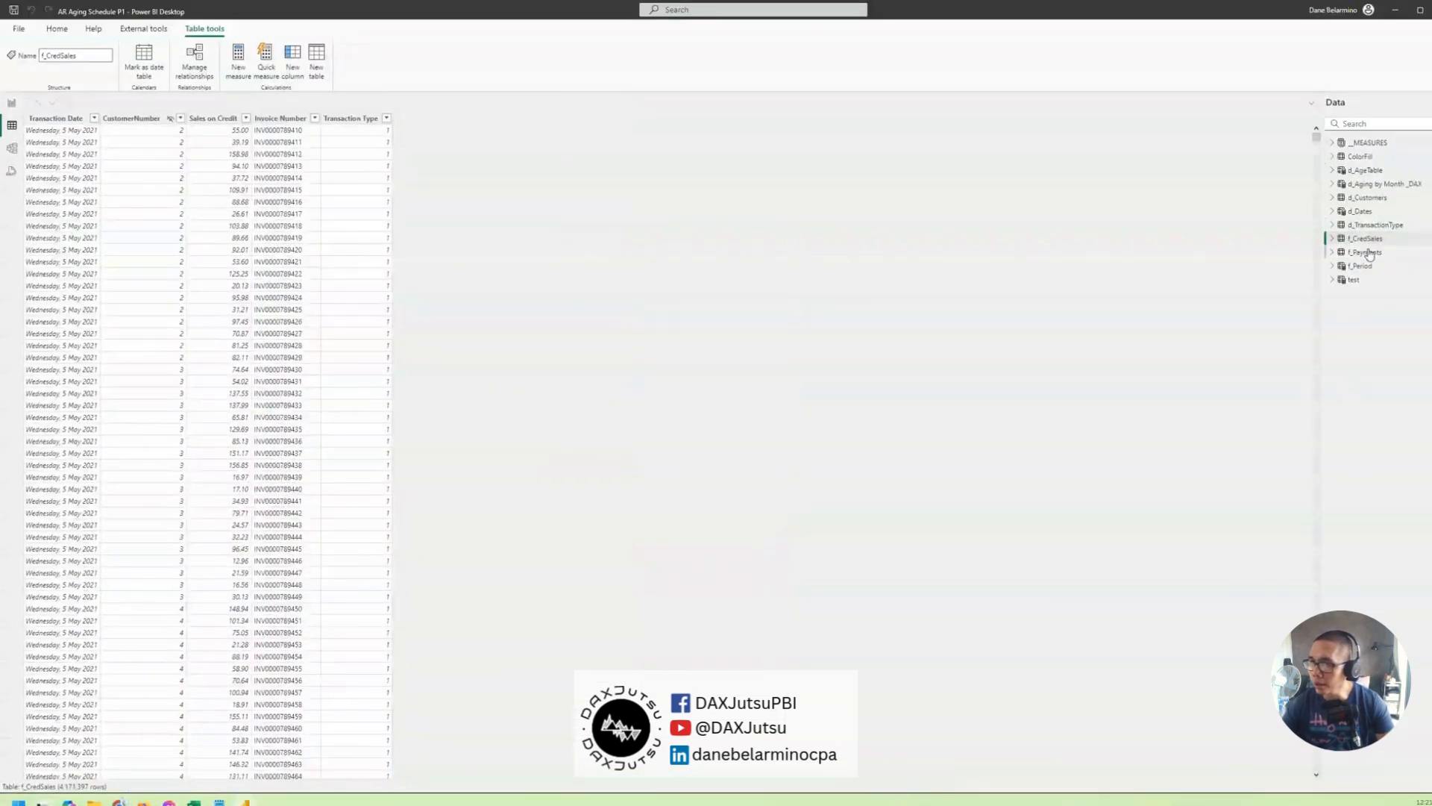
pyautogui.click(1367, 253)
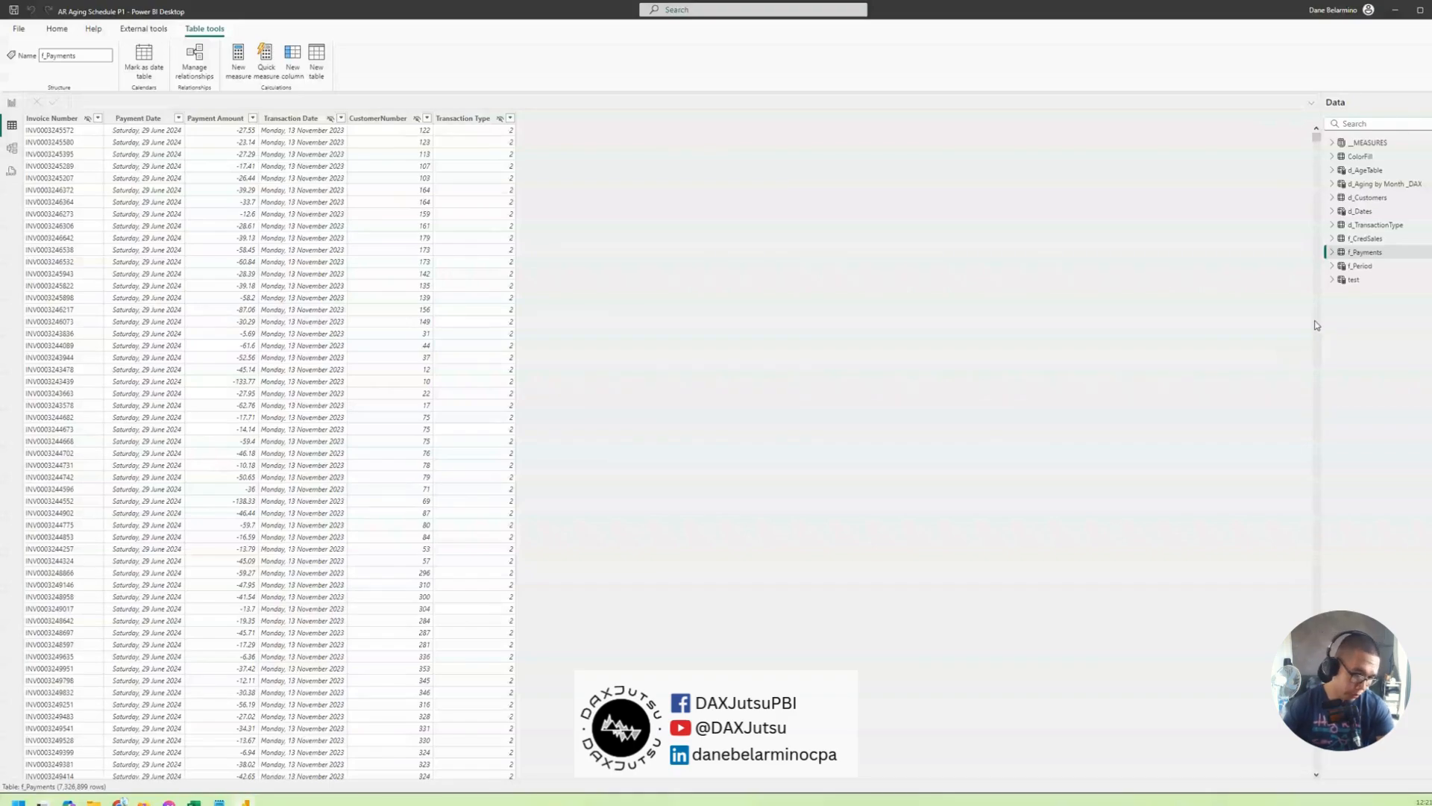
pyautogui.click(1367, 239)
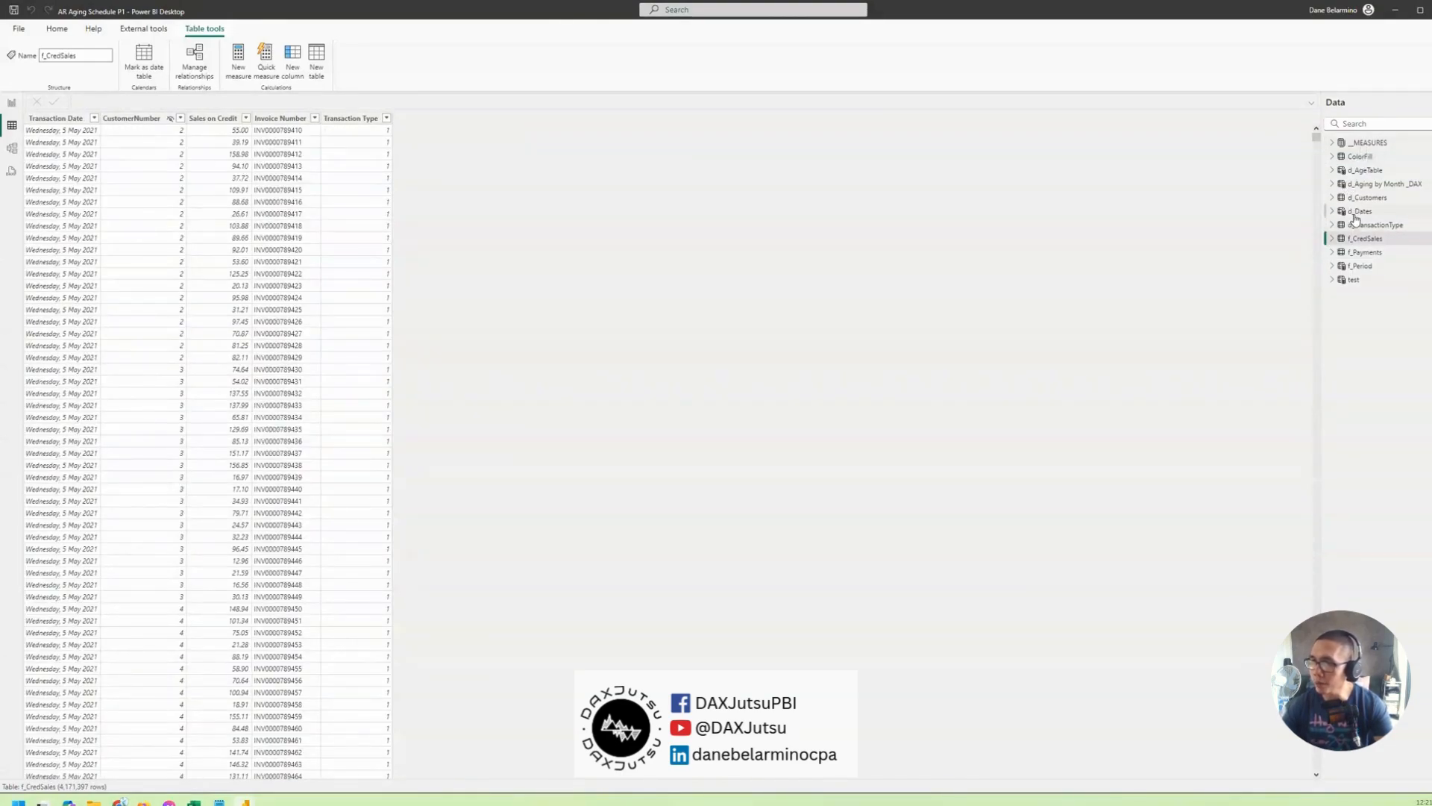
# Examine the d_Dates table's rows and the DAX formula that builds its calendar and added columns.
pyautogui.click(1357, 212)
pyautogui.scroll(-6, 611, 396)
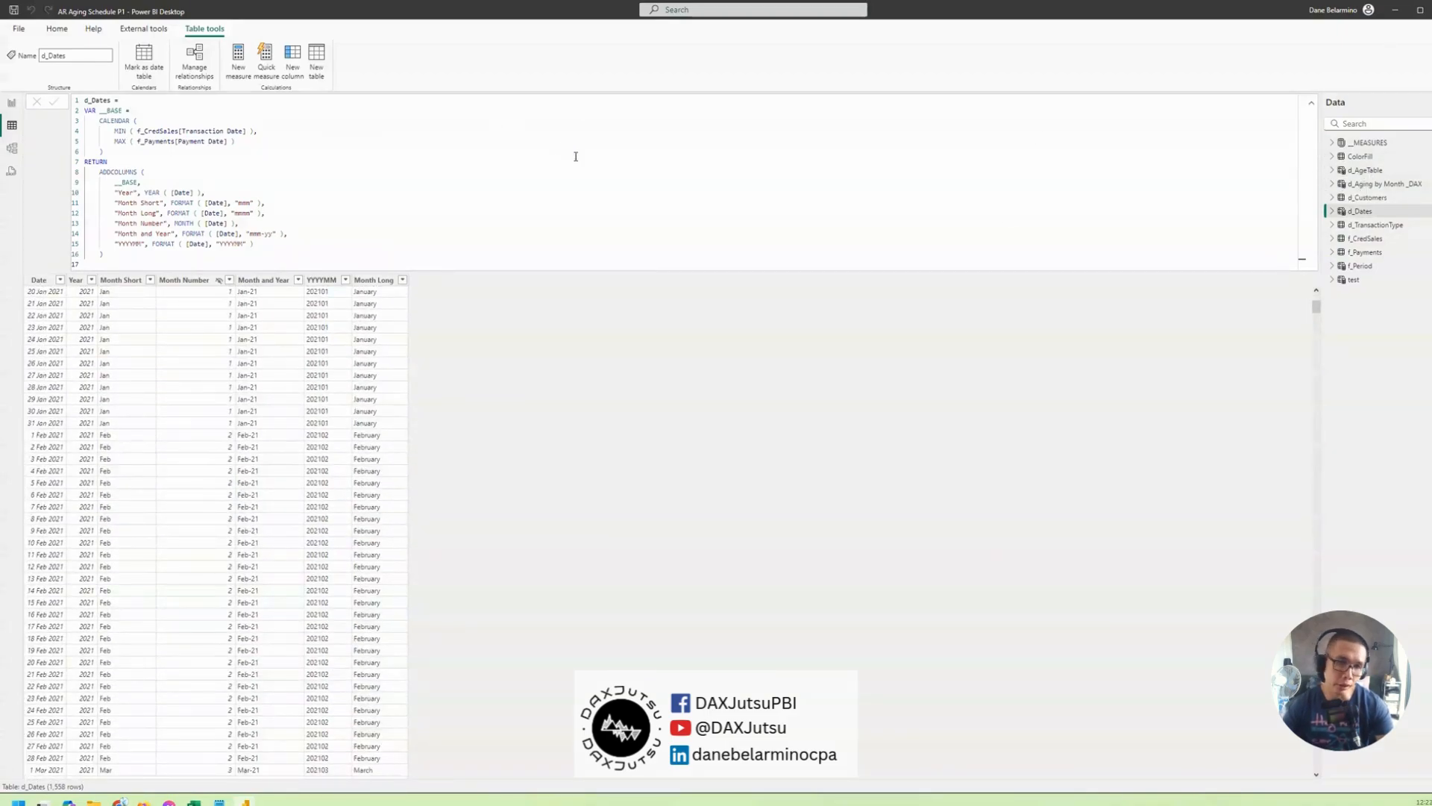
pyautogui.moveTo(333, 194); pyautogui.dragTo(293, 204)
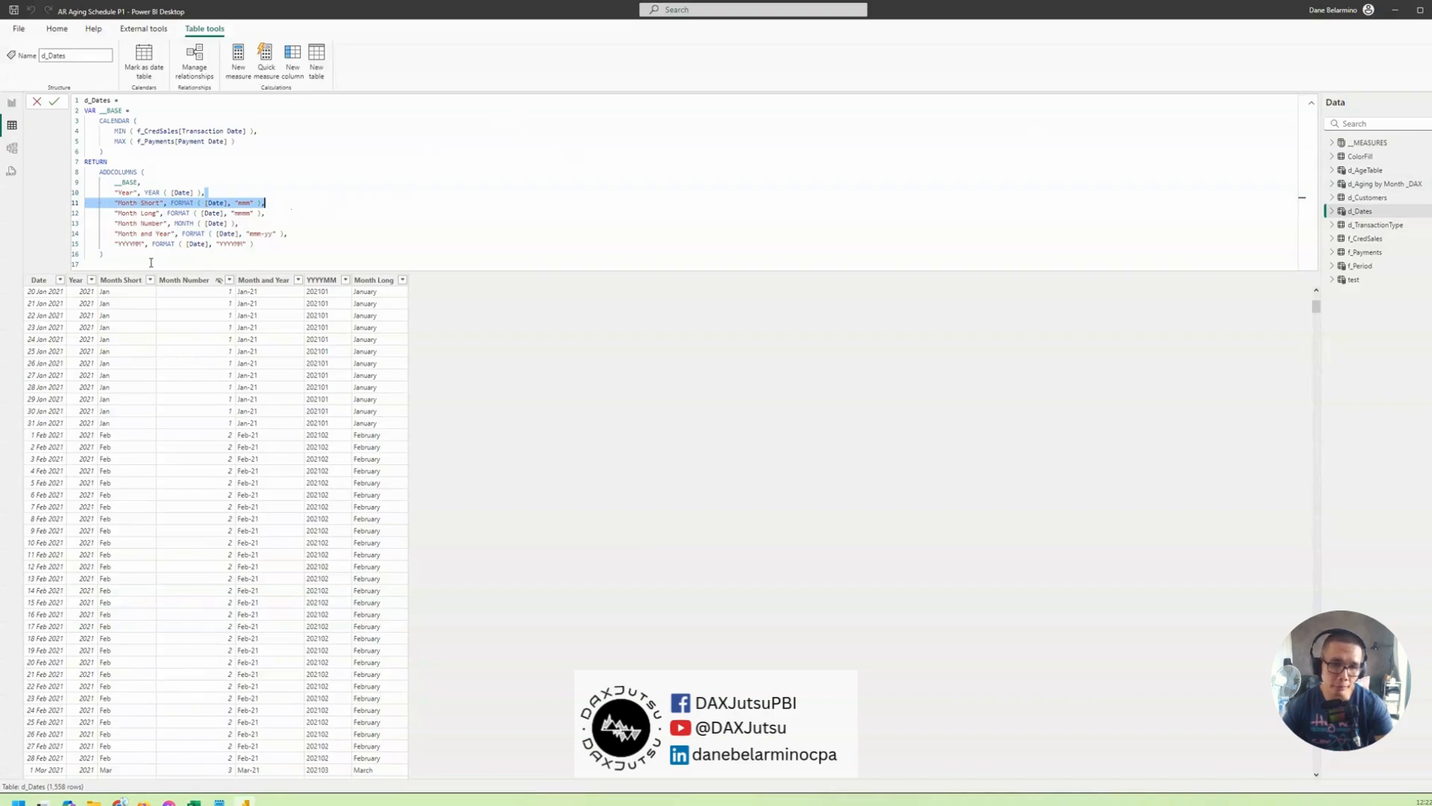
pyautogui.moveTo(151, 263); pyautogui.dragTo(78, 101)
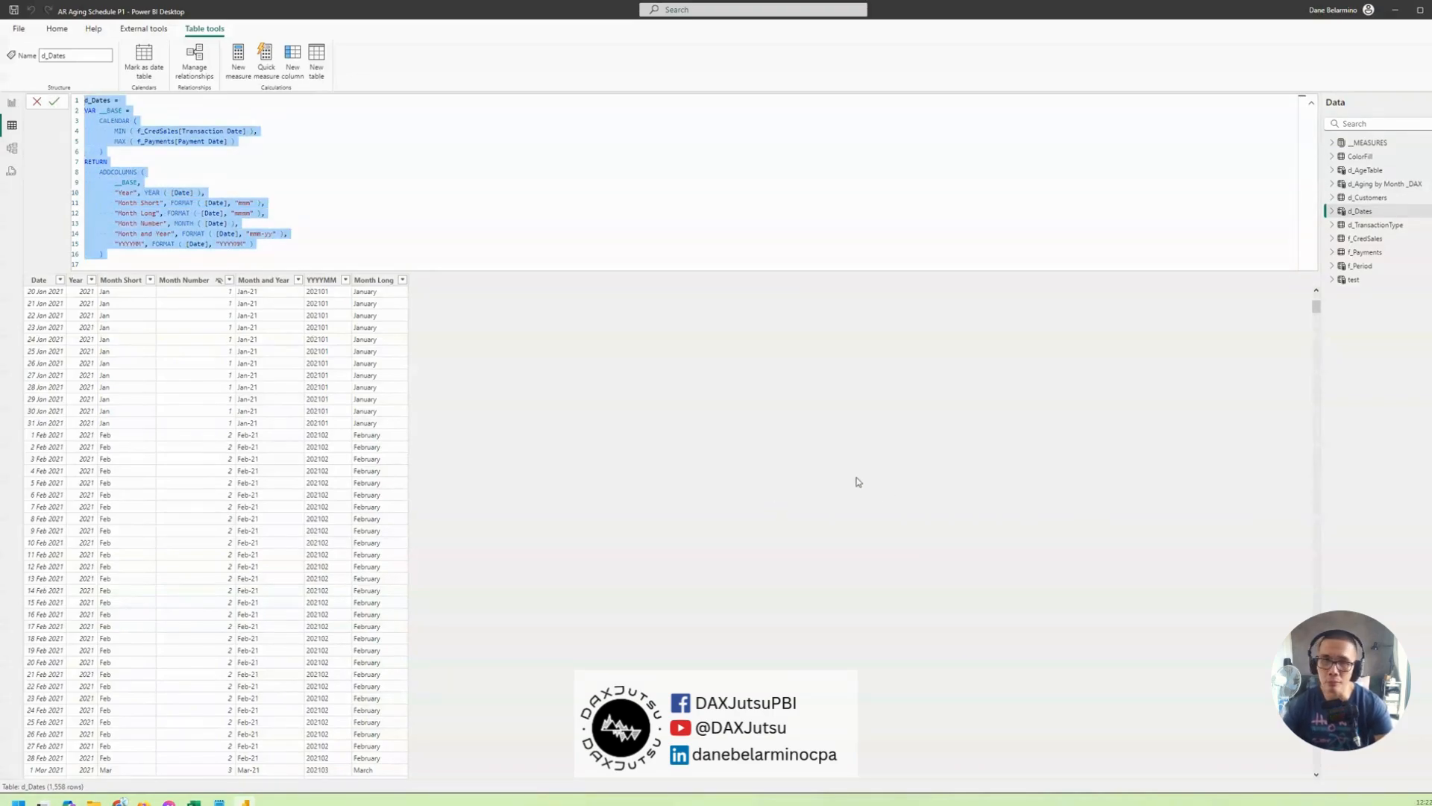
pyautogui.click(739, 456)
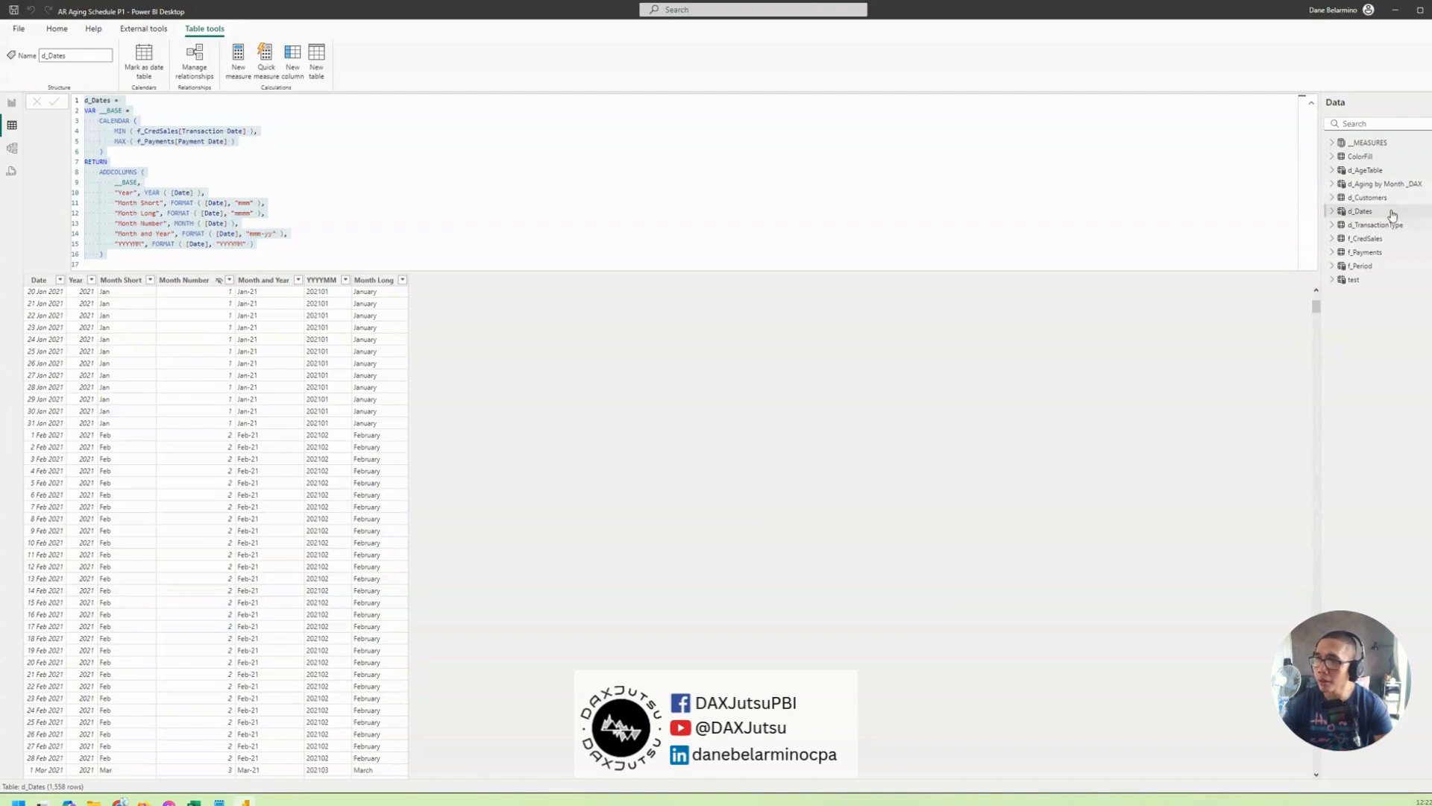
# Look through the customer records in the d_Customers table.
pyautogui.click(1372, 198)
pyautogui.scroll(-15, 440, 409)
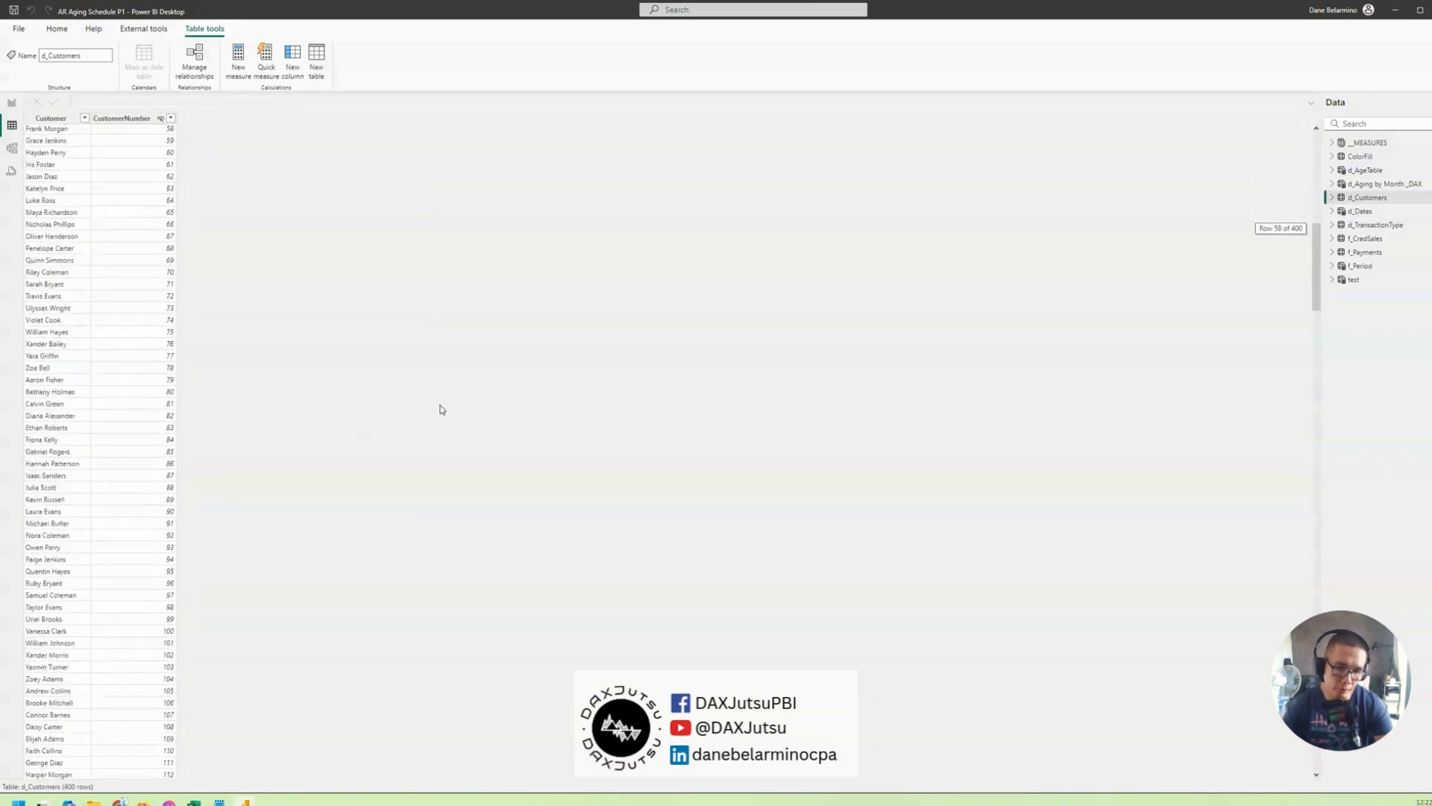
pyautogui.scroll(-10, 440, 410)
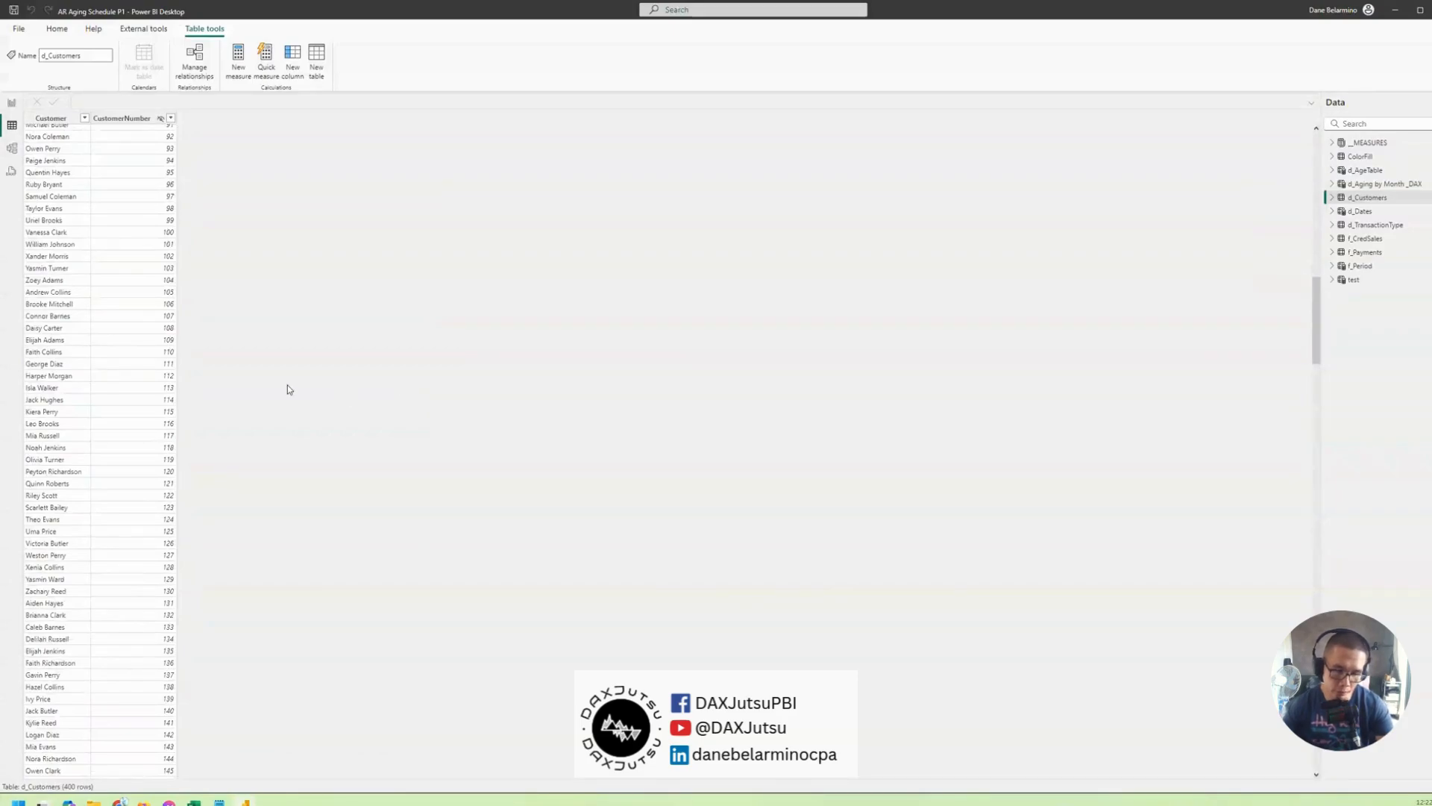
pyautogui.scroll(-3, 289, 389)
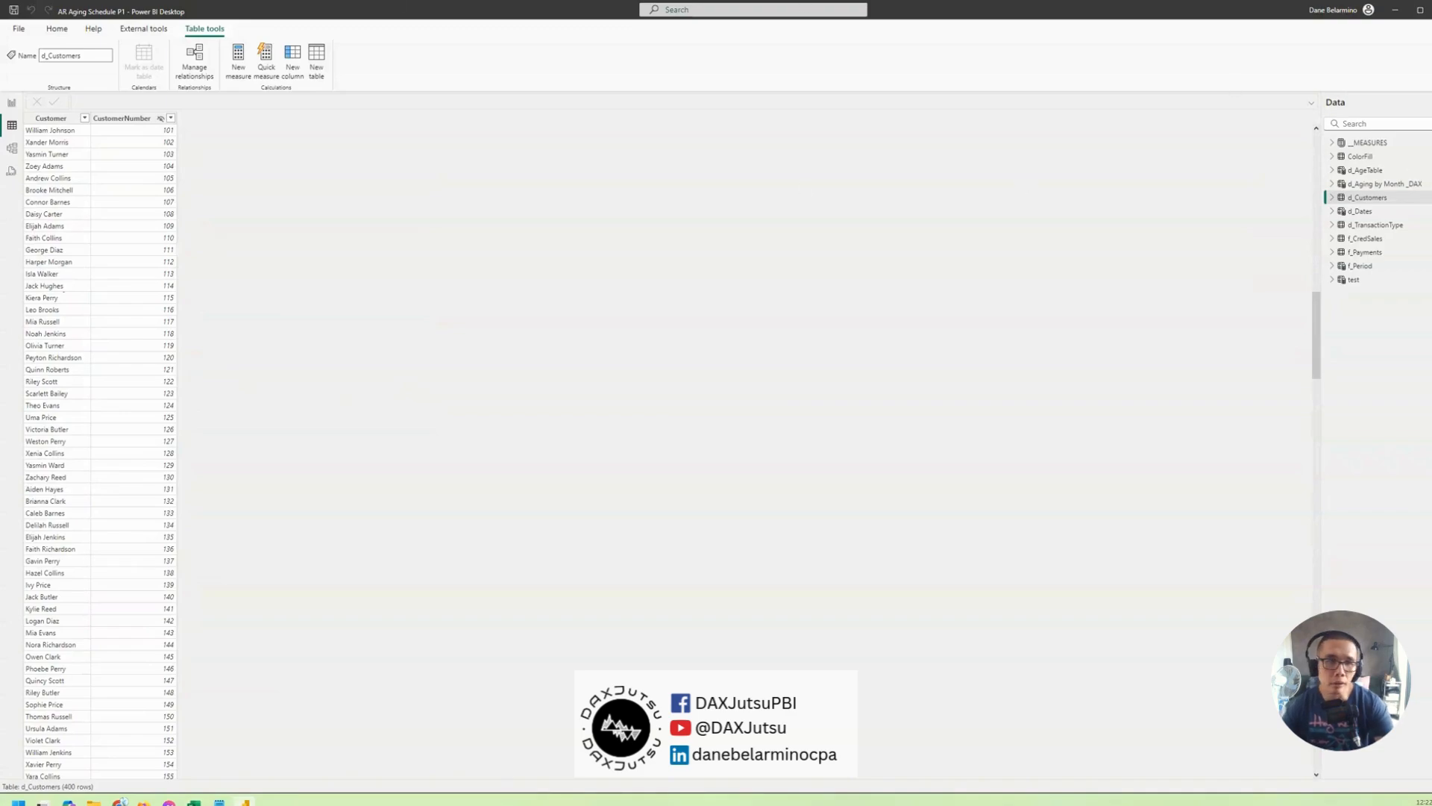
# Inspect the model relationships from d_Customers and d_Dates to f_CredSales and f_Payments, aligning the f_CredSales card beneath d_Customers.
pyautogui.click(12, 149)
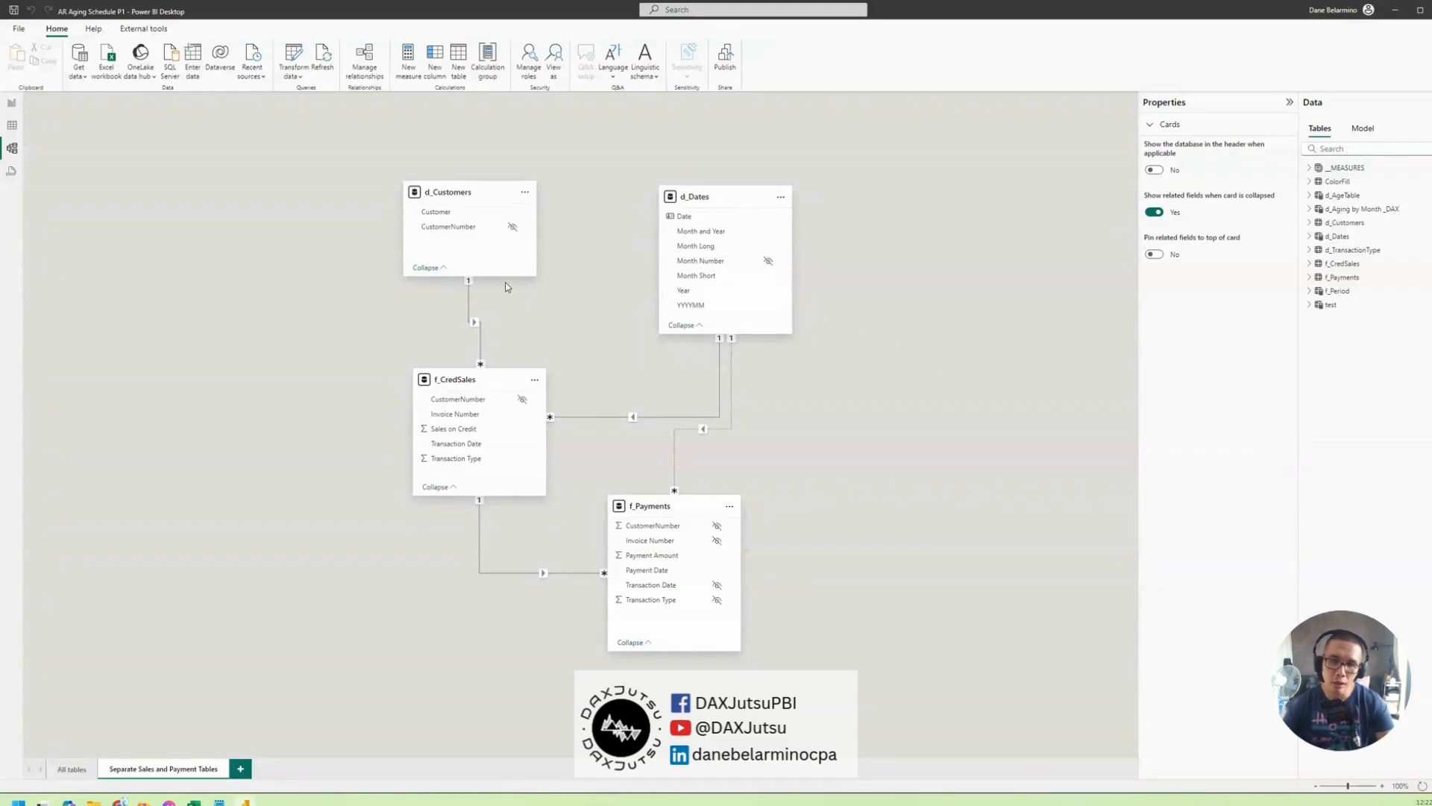
pyautogui.scroll(3, 505, 287)
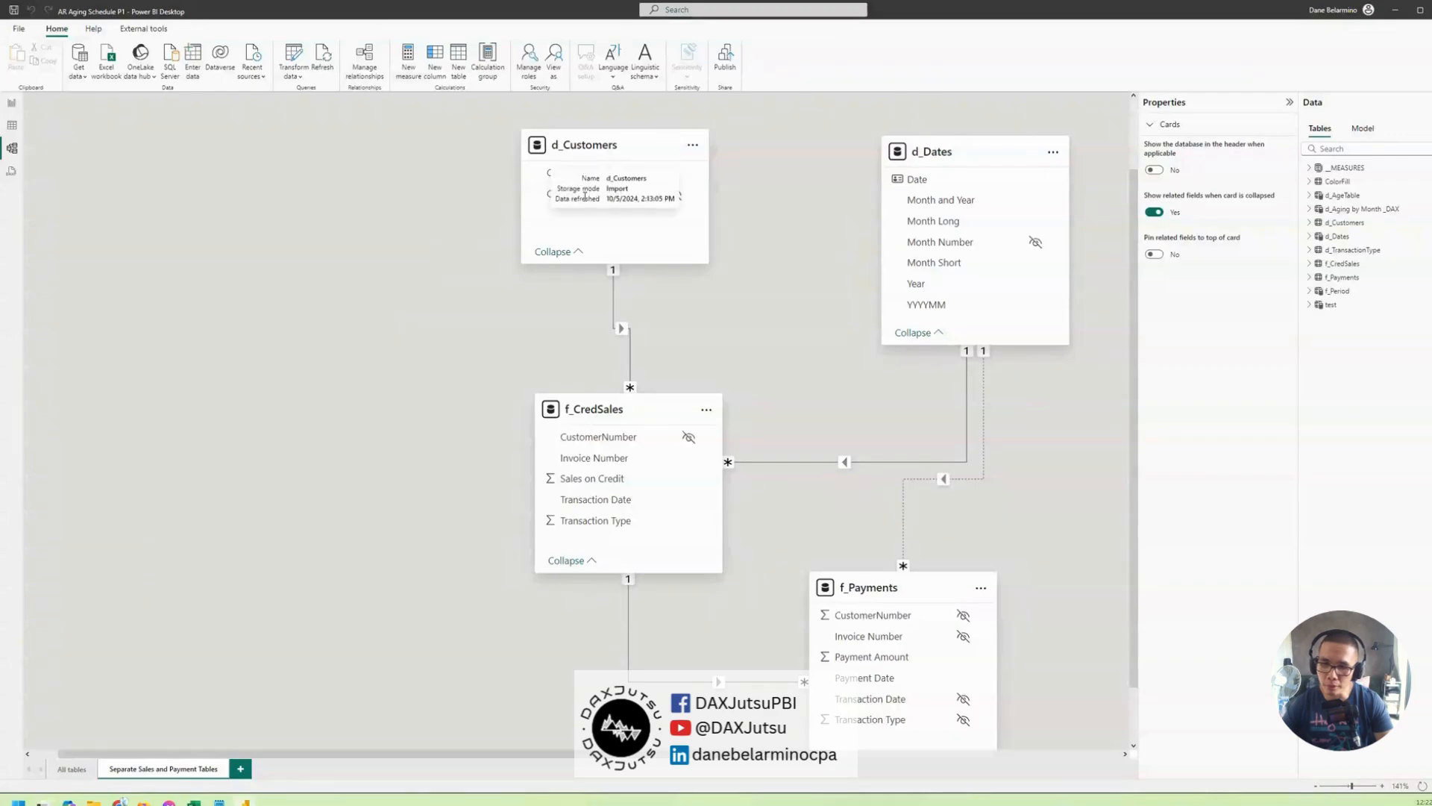
pyautogui.click(613, 298)
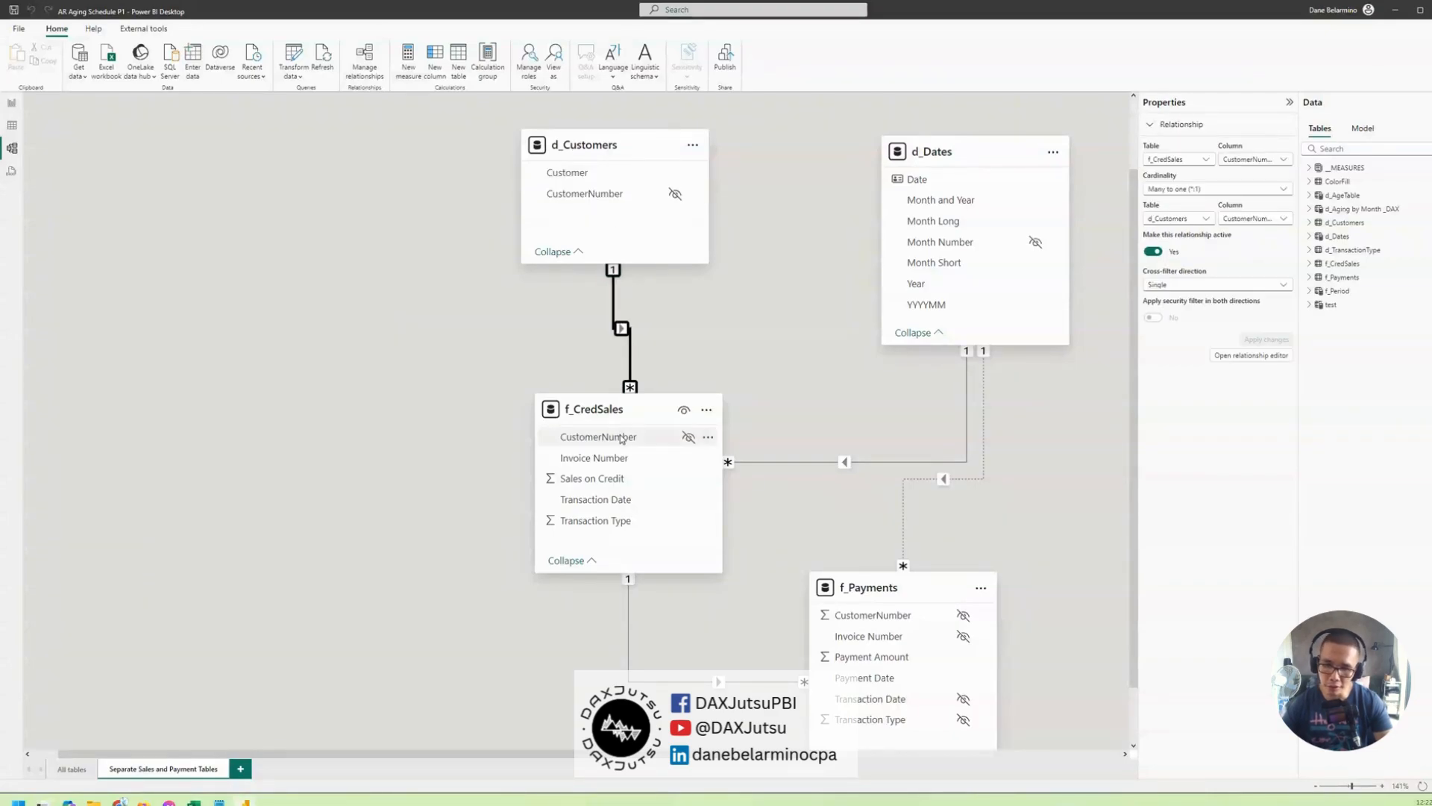
pyautogui.moveTo(595, 404); pyautogui.dragTo(582, 400)
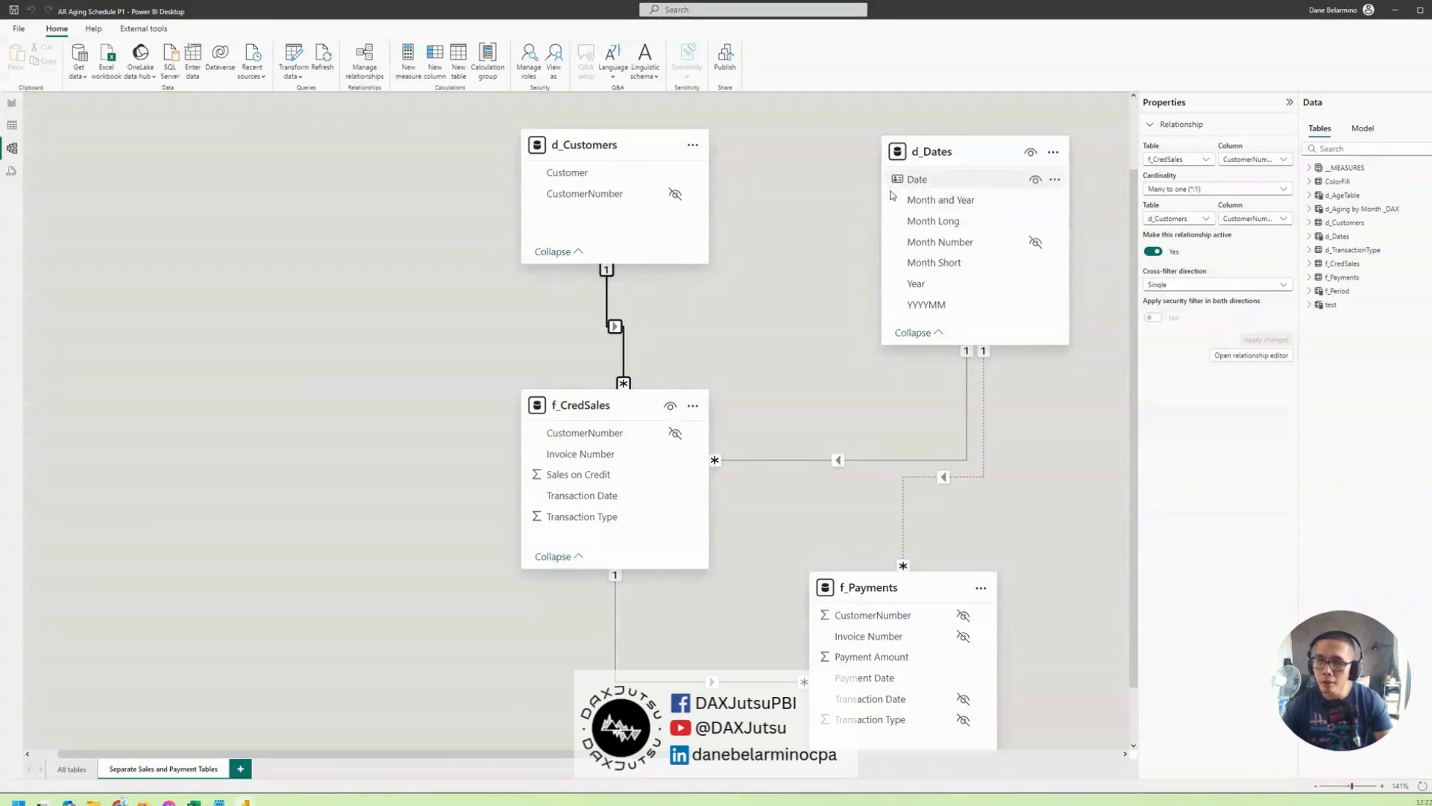
pyautogui.click(590, 431)
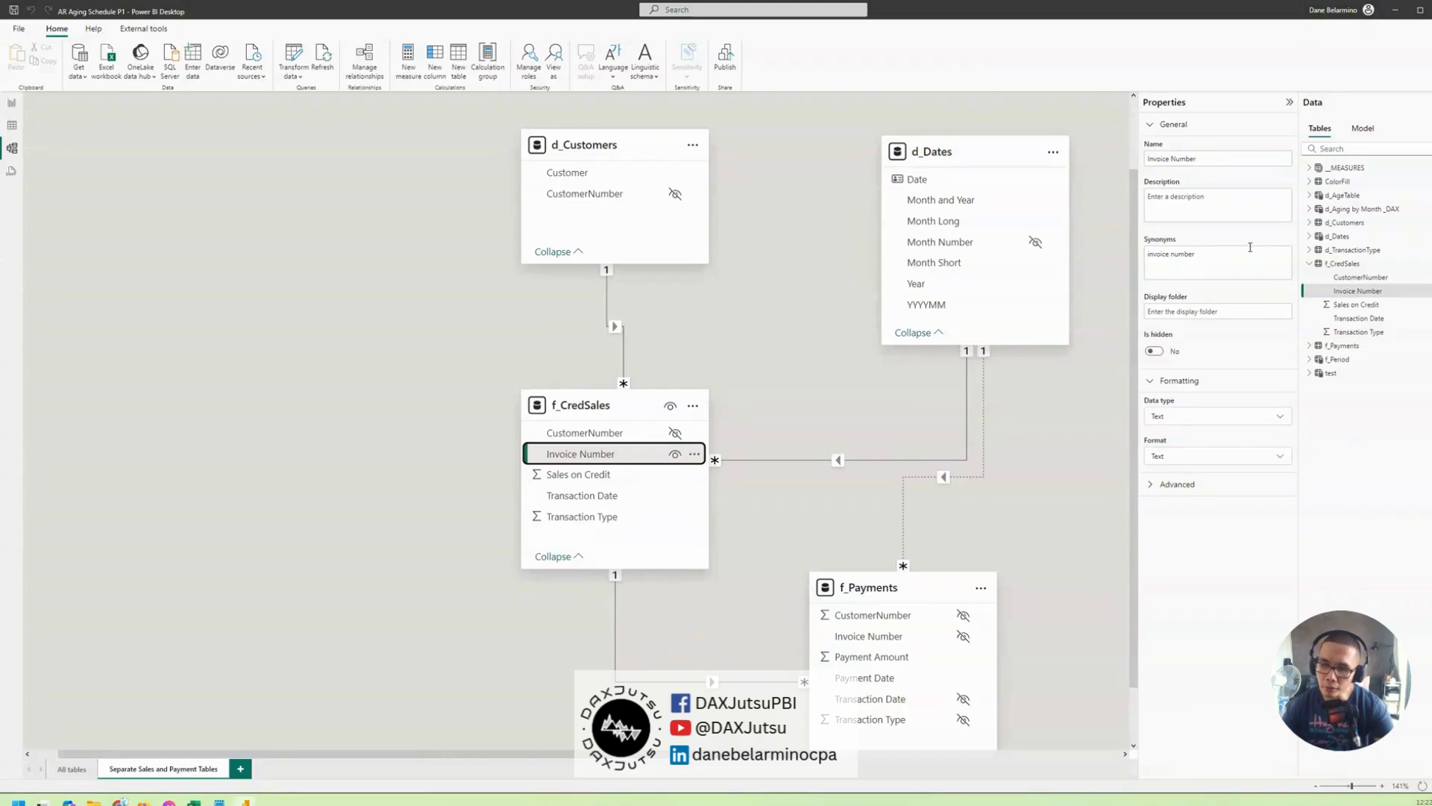
pyautogui.click(965, 394)
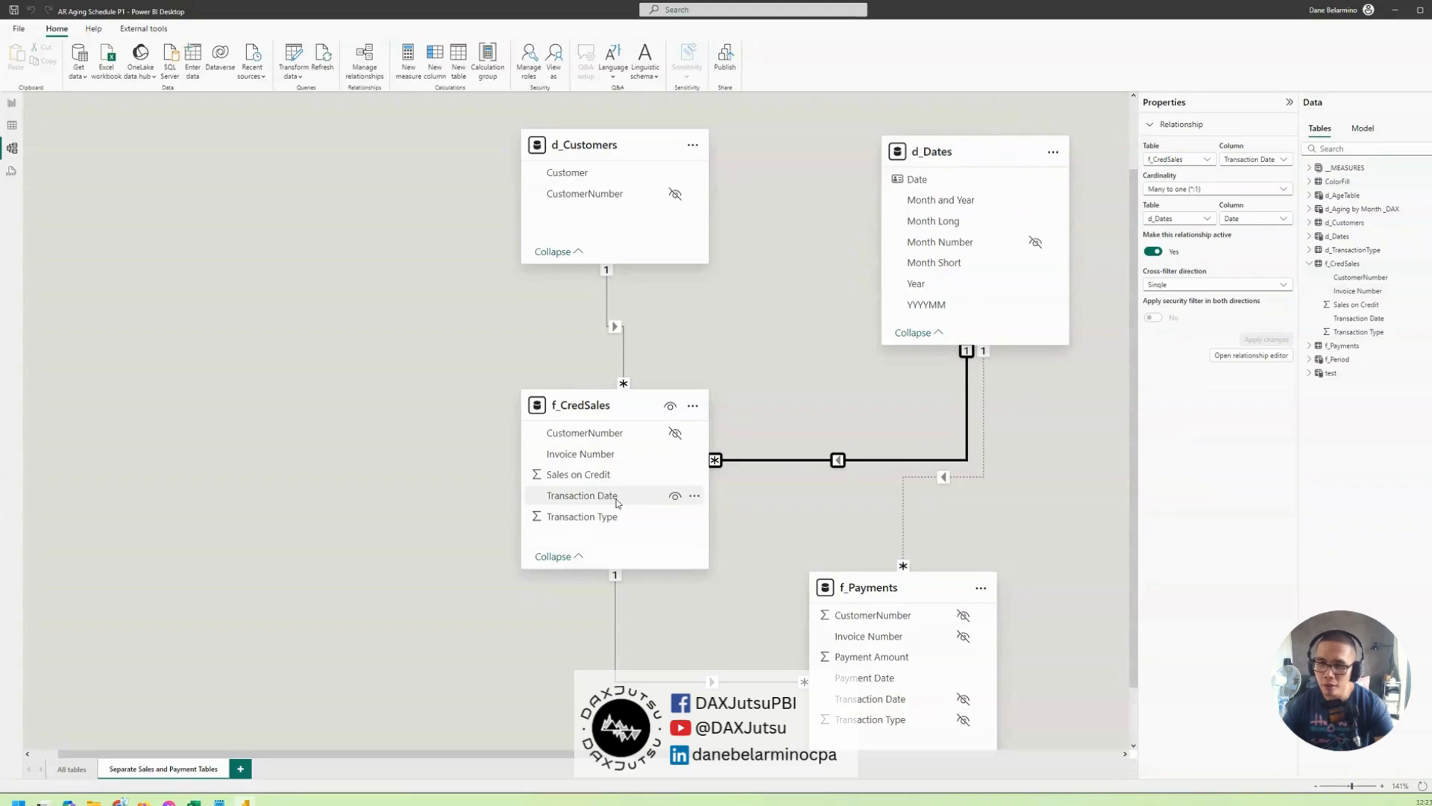
pyautogui.click(983, 401)
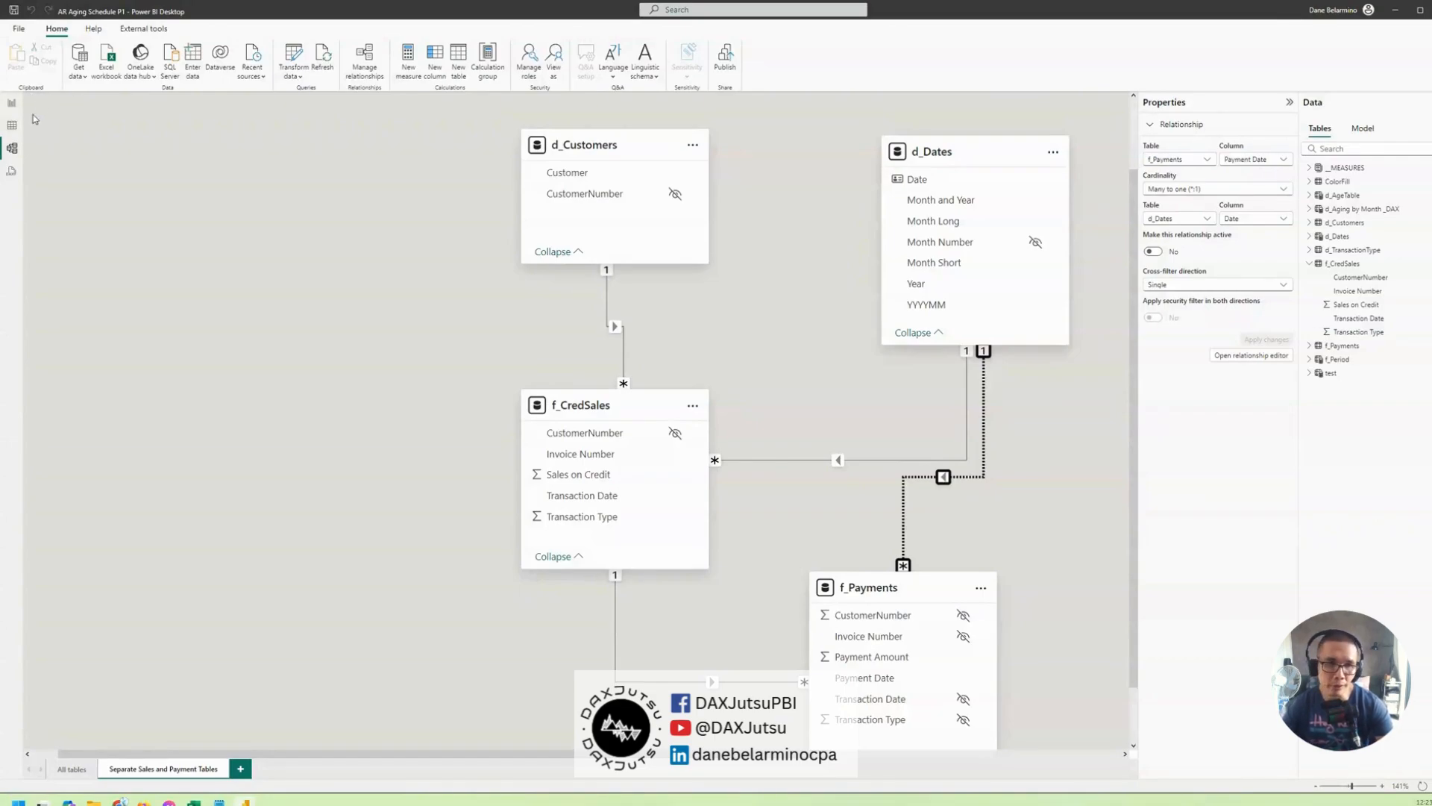
# Return to the report's Page 1, search the fields for "cred" and show the Credit Sales measure's formula enlarged.
pyautogui.click(12, 126)
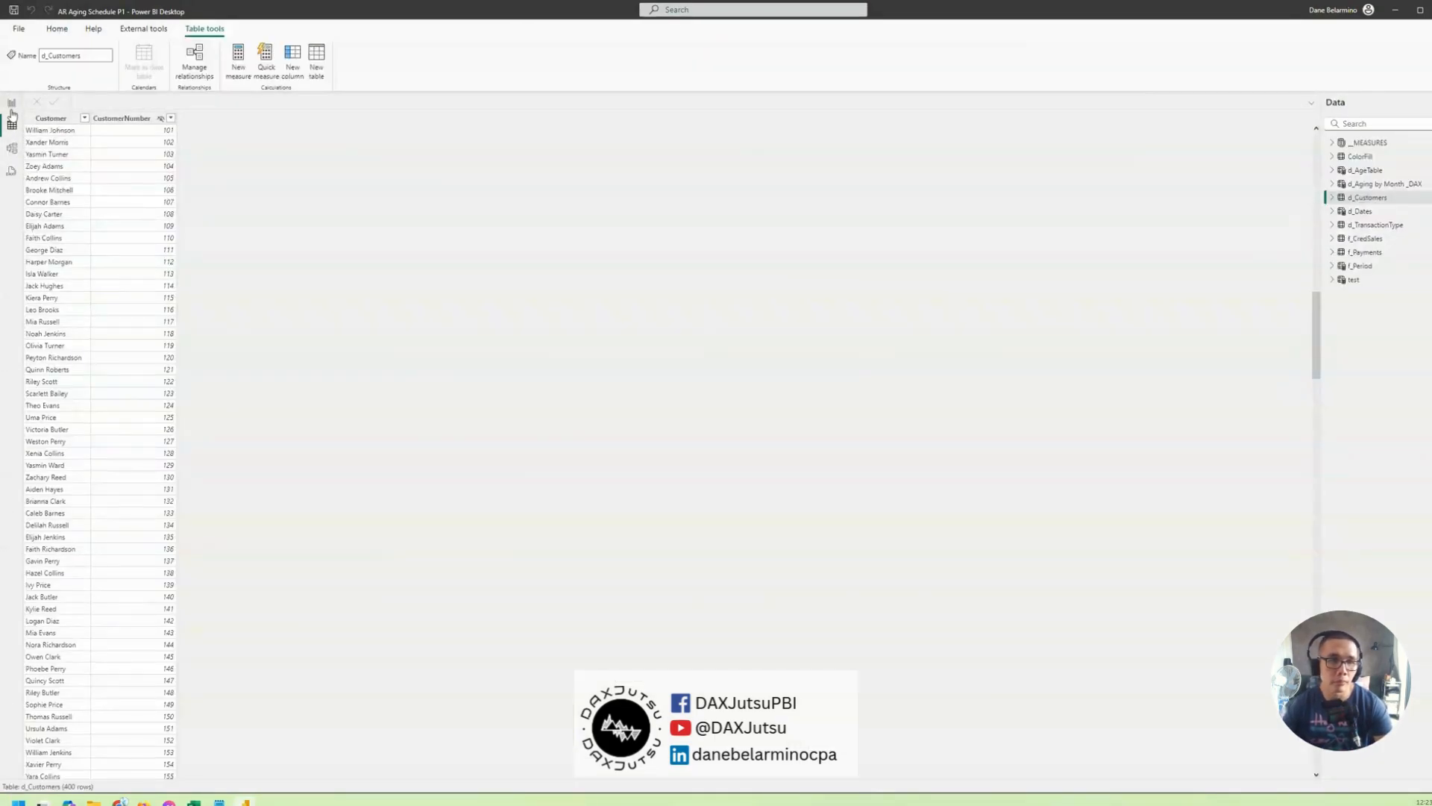
pyautogui.click(12, 103)
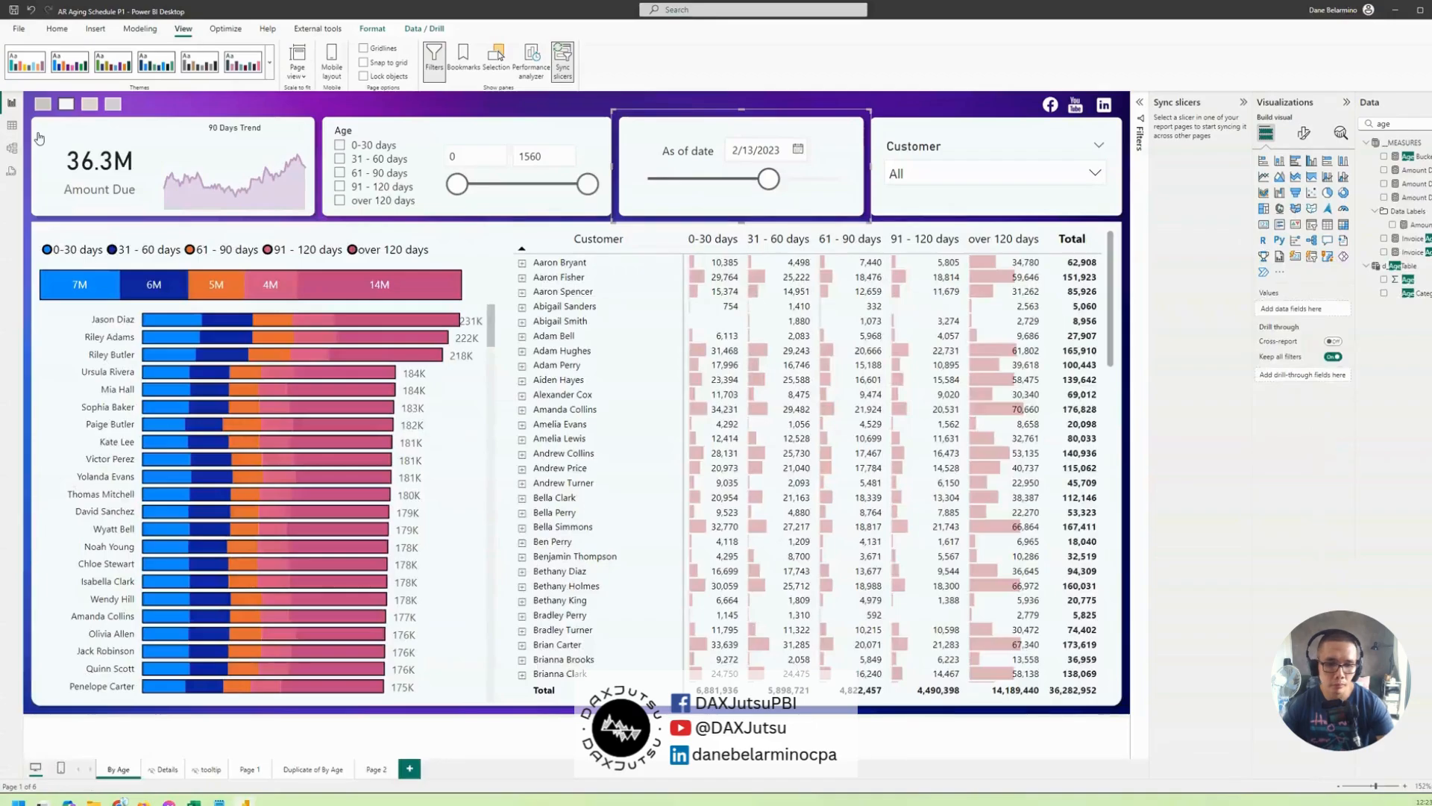
pyautogui.click(253, 773)
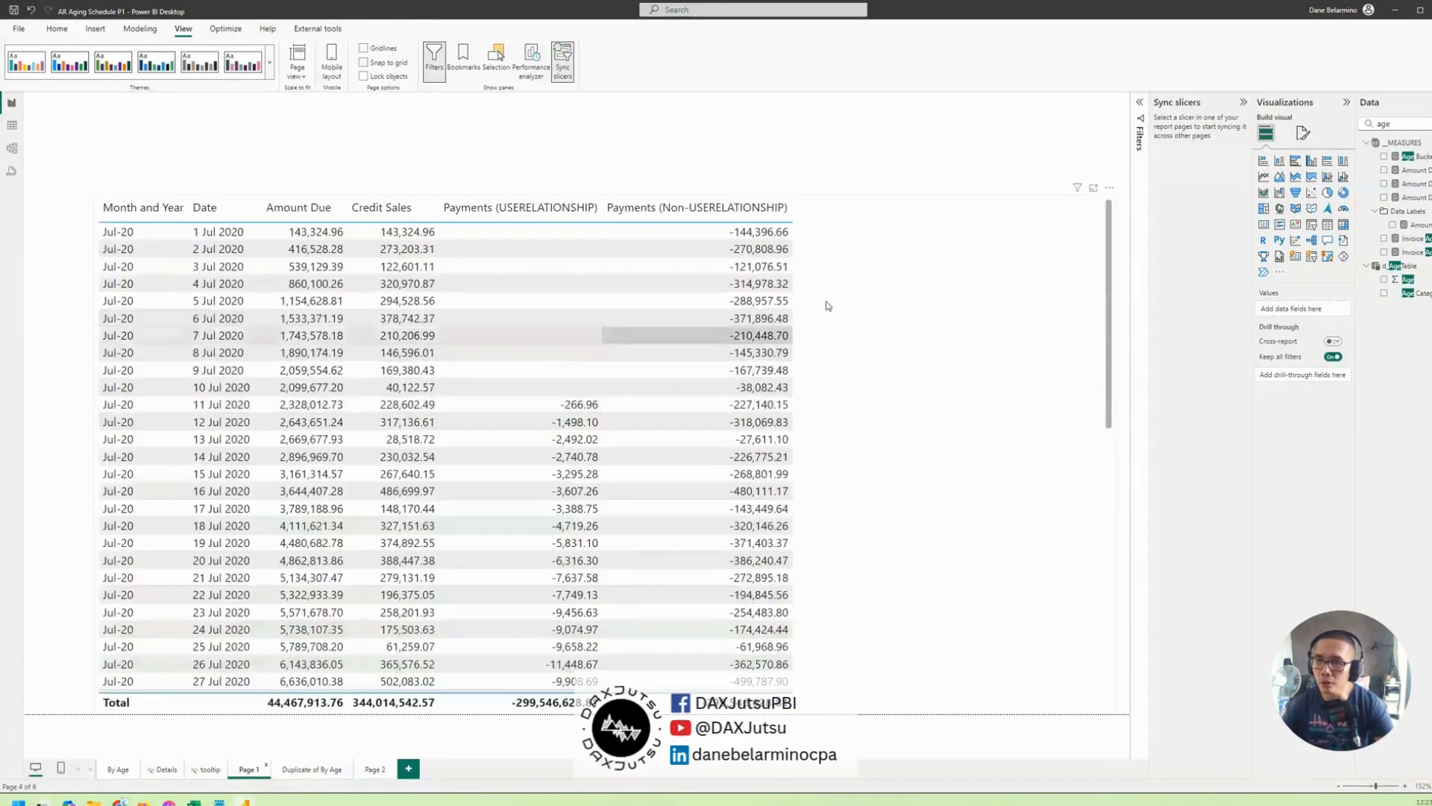
pyautogui.click(830, 358)
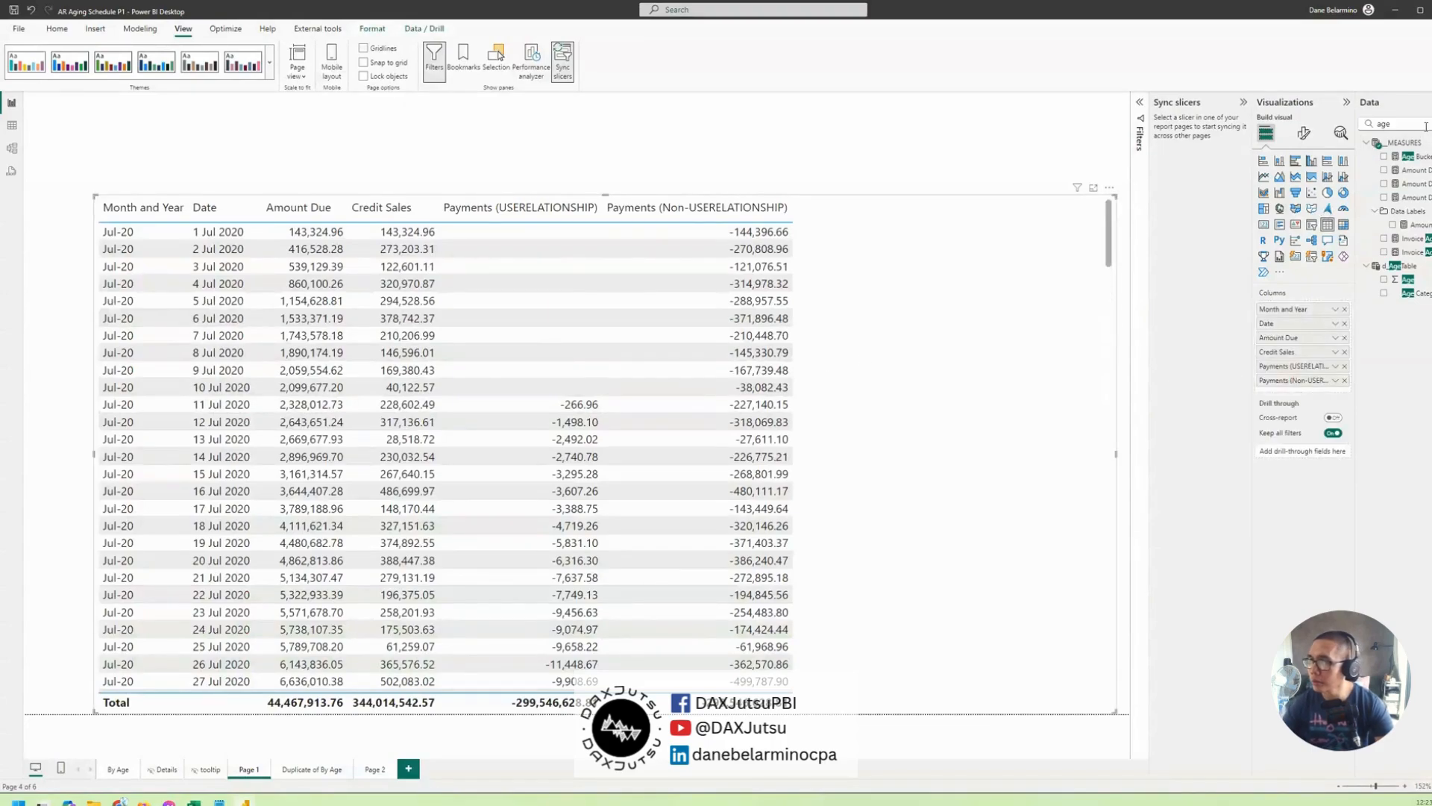
pyautogui.moveTo(1426, 127); pyautogui.dragTo(1282, 132)
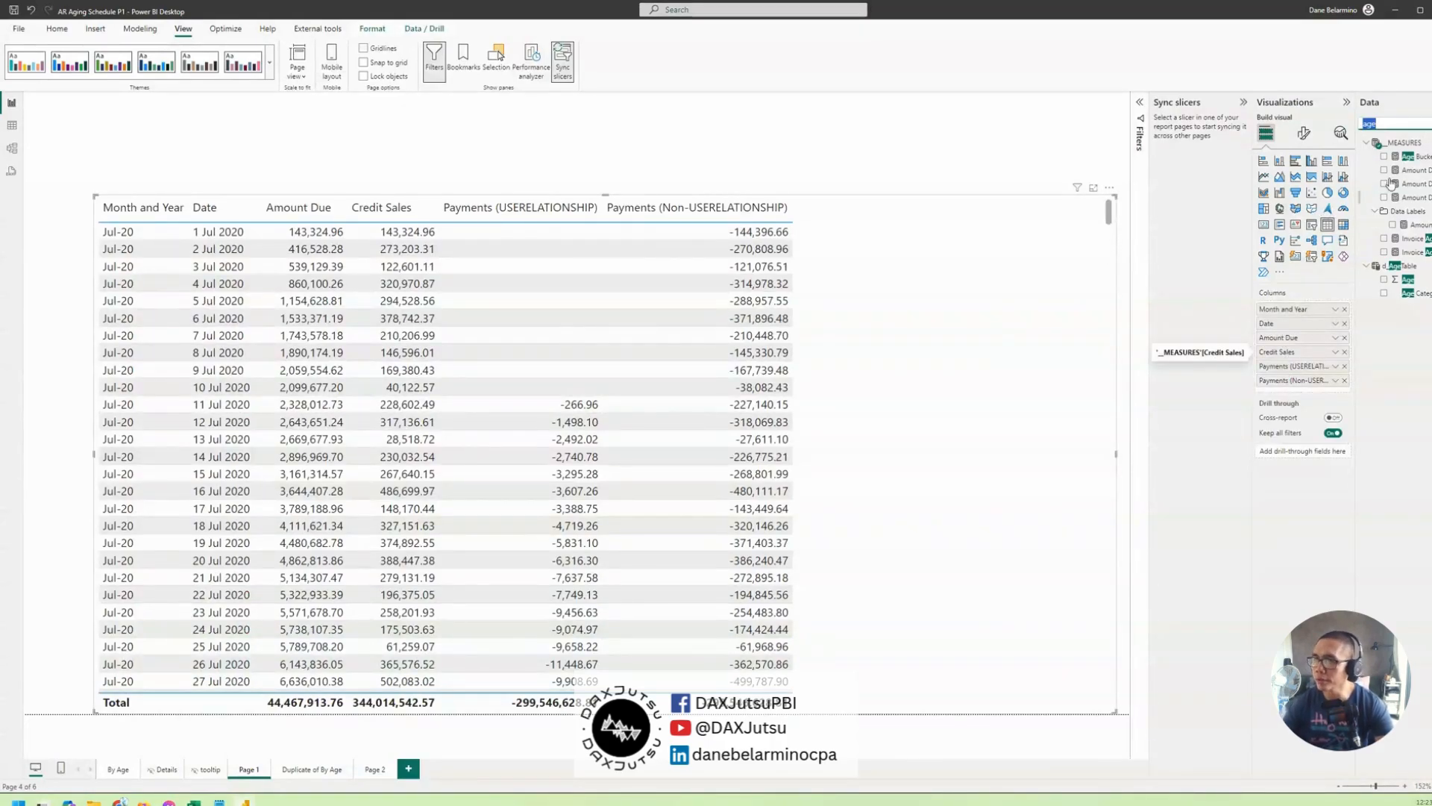
pyautogui.write('cred')
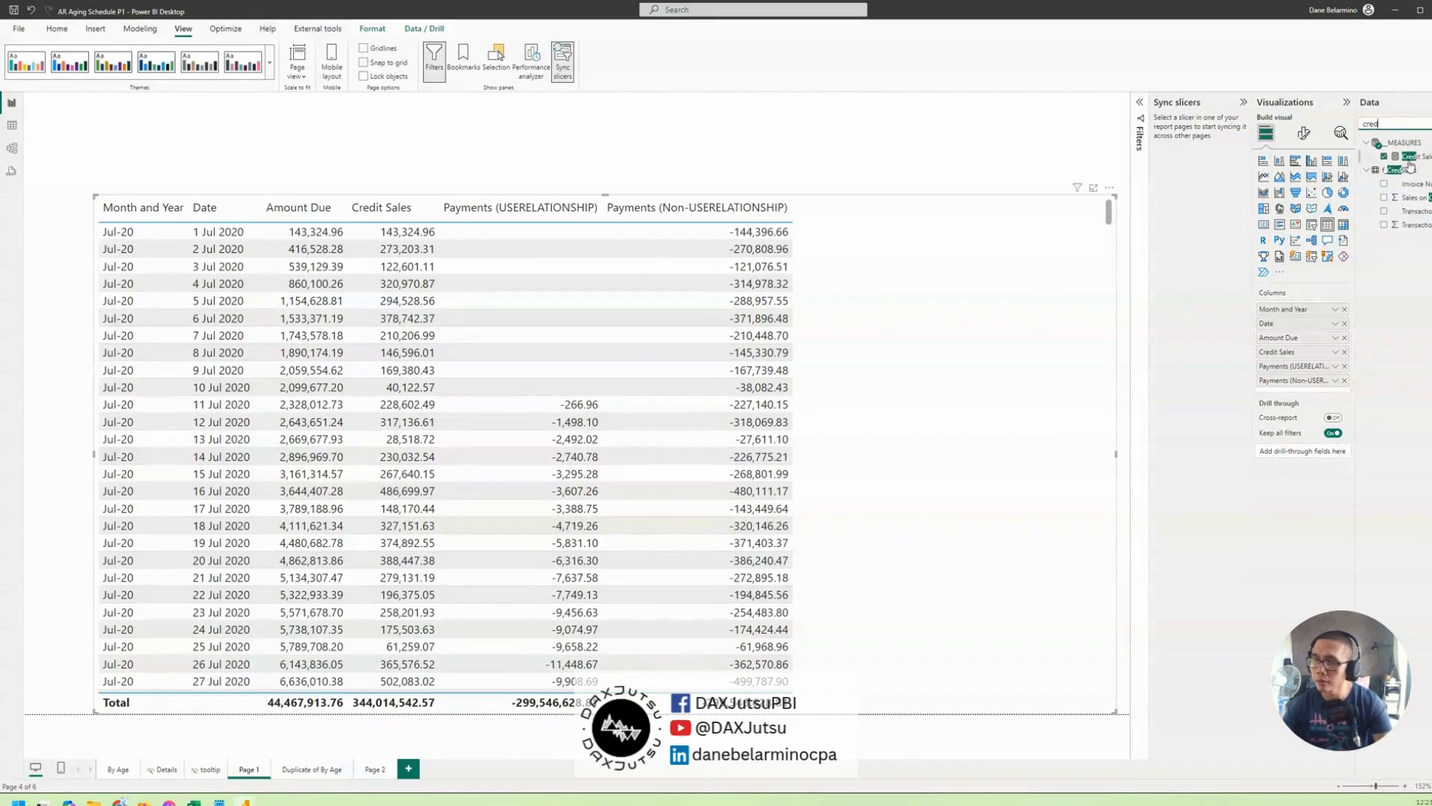
pyautogui.click(1409, 158)
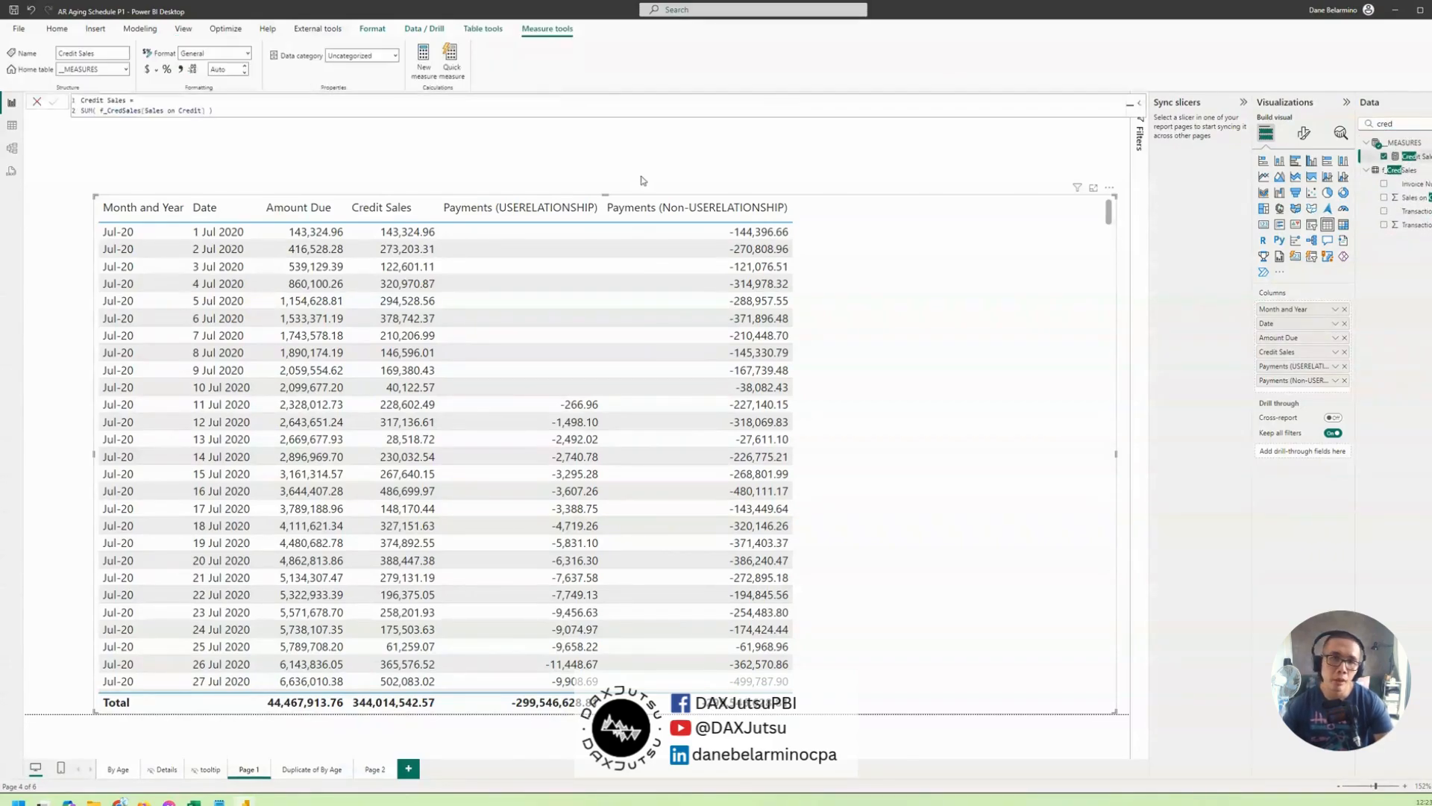
pyautogui.keyDown('ctrl'); pyautogui.scroll(4, 342, 102); pyautogui.keyUp('ctrl')
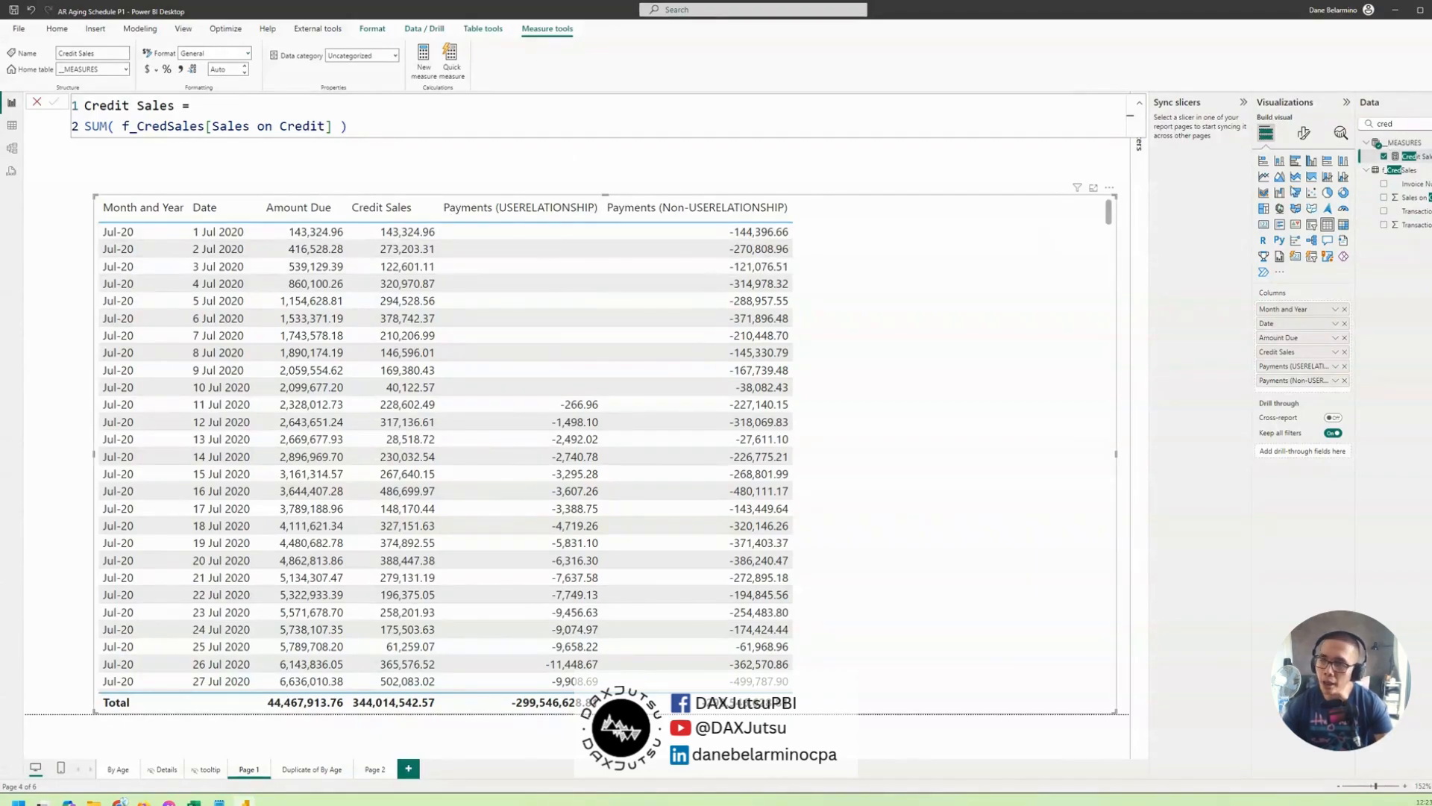
# Search the fields for "pay" and examine the SUM expression in the Payments (Non-USERELATIONSHIP) measure.
pyautogui.moveTo(1423, 129); pyautogui.dragTo(1261, 117)
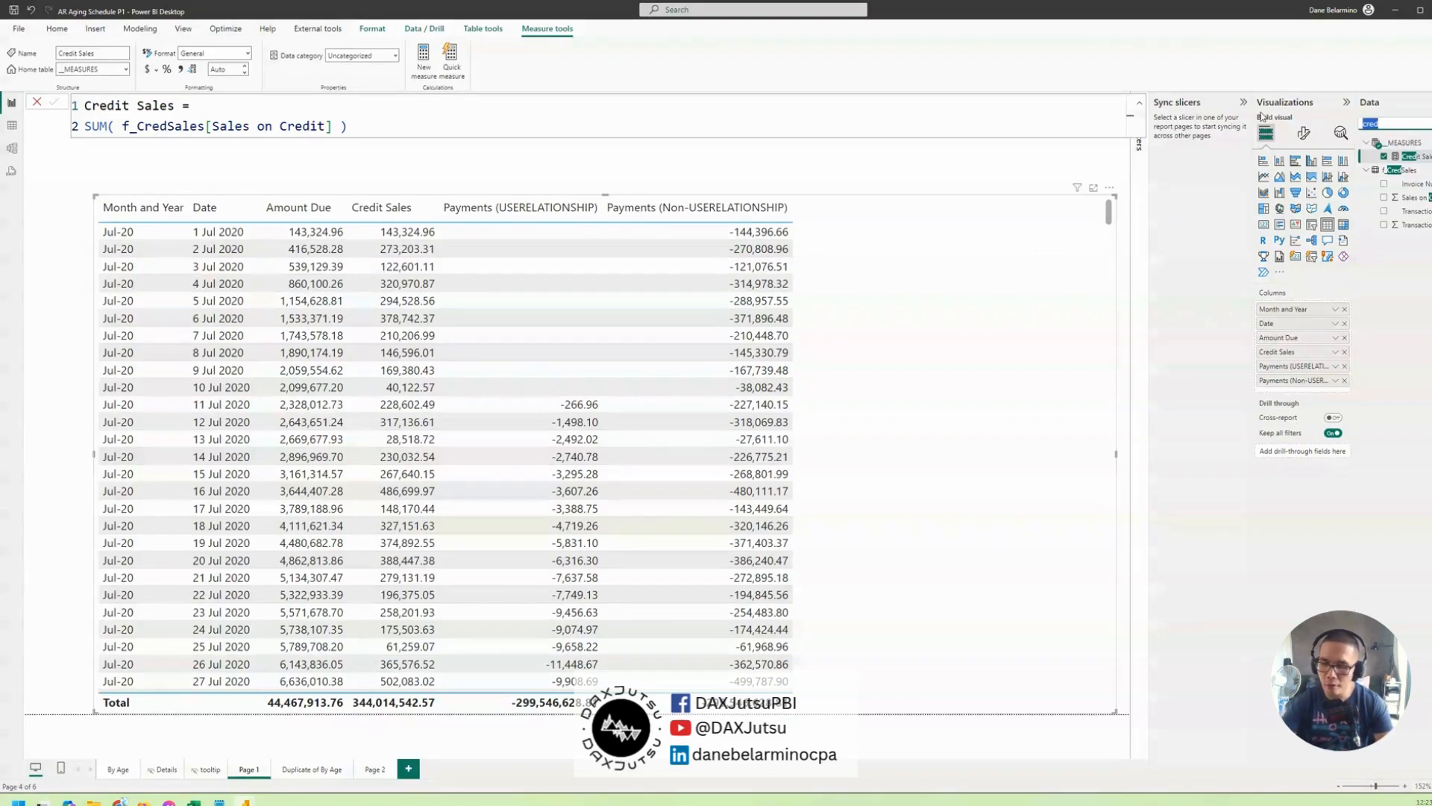
pyautogui.write('pay')
pyautogui.click(1415, 157)
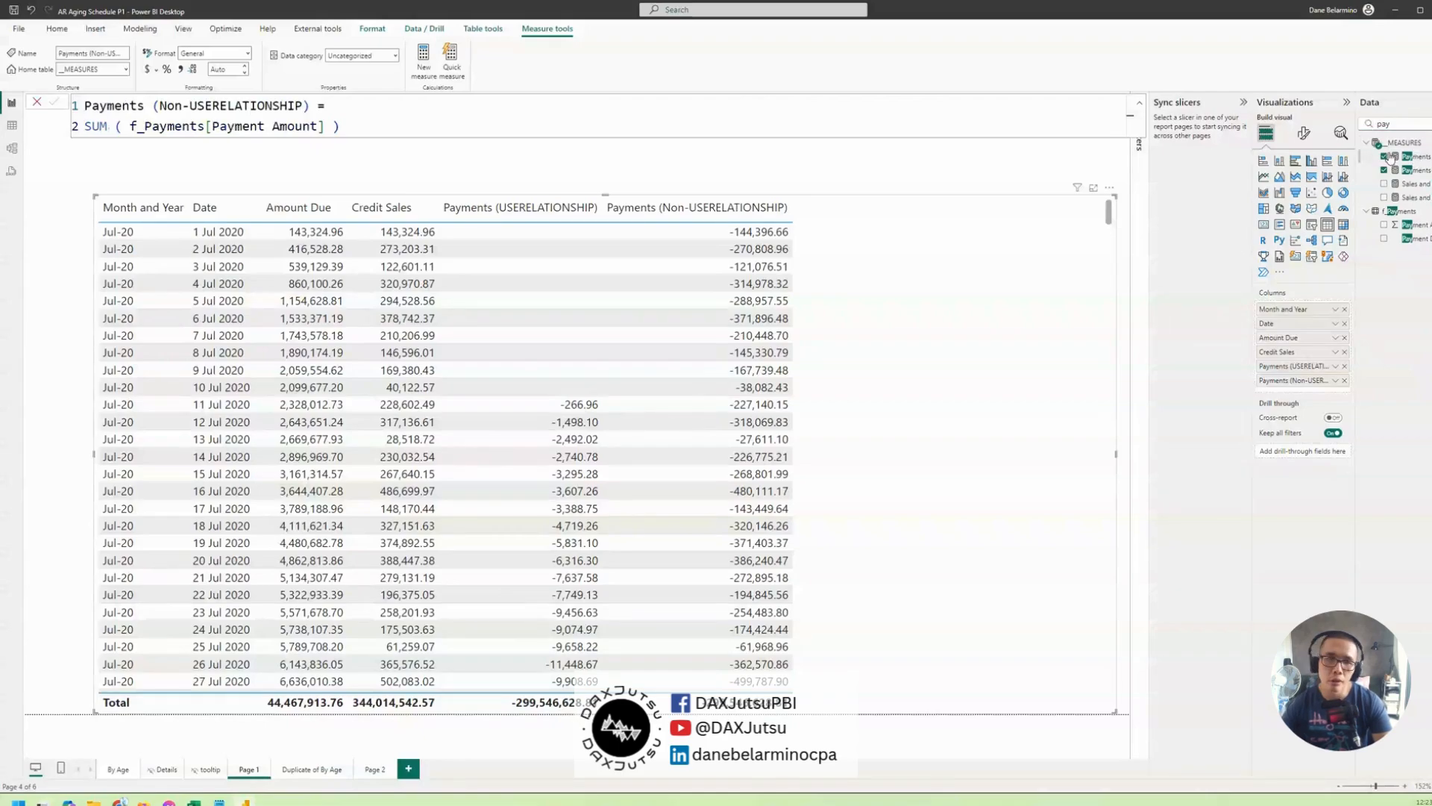
pyautogui.moveTo(369, 134); pyautogui.dragTo(81, 130)
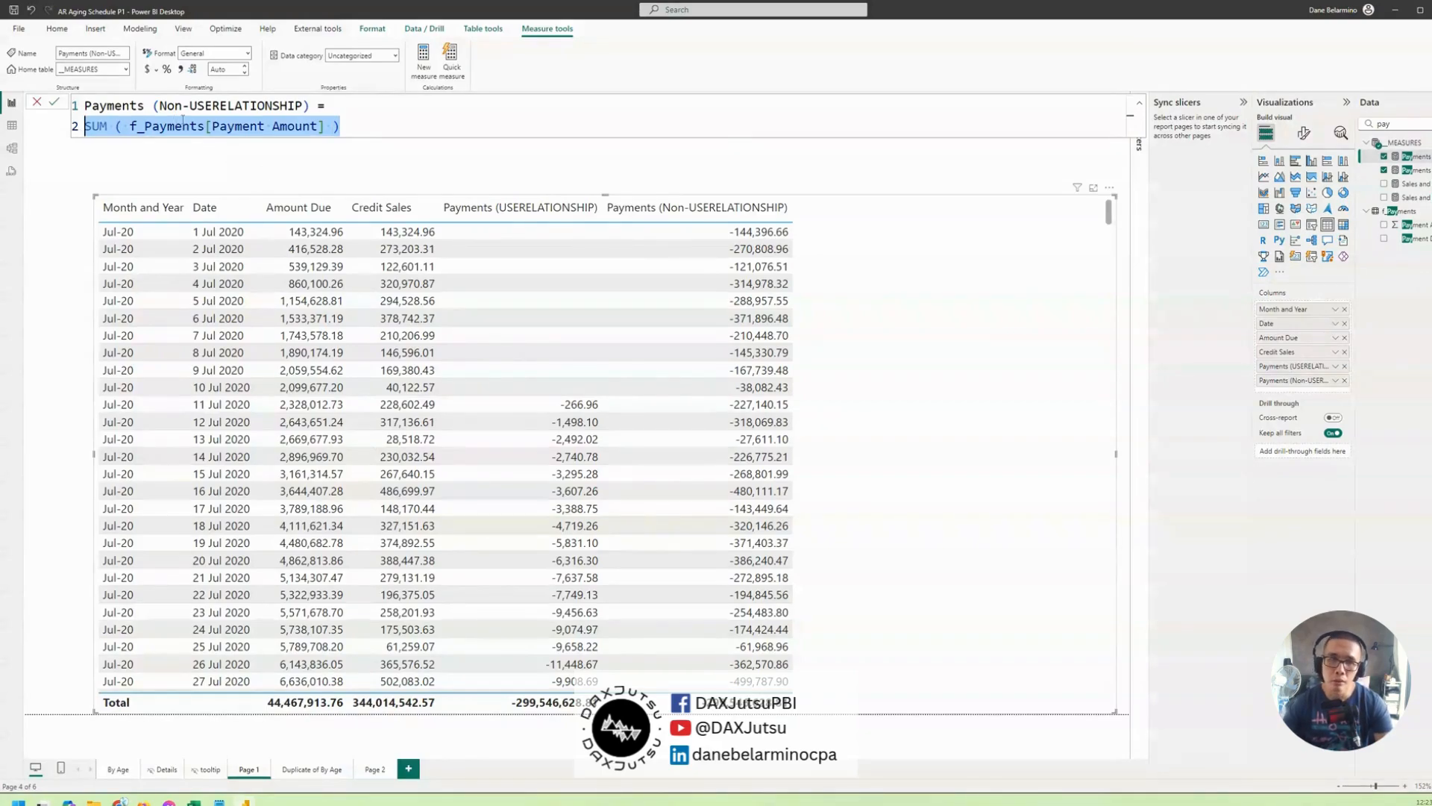
# Examine the formula of the Payments (USERELATIONSHIP) measure, including its SUM and USERELATIONSHIP arguments.
pyautogui.click(1415, 170)
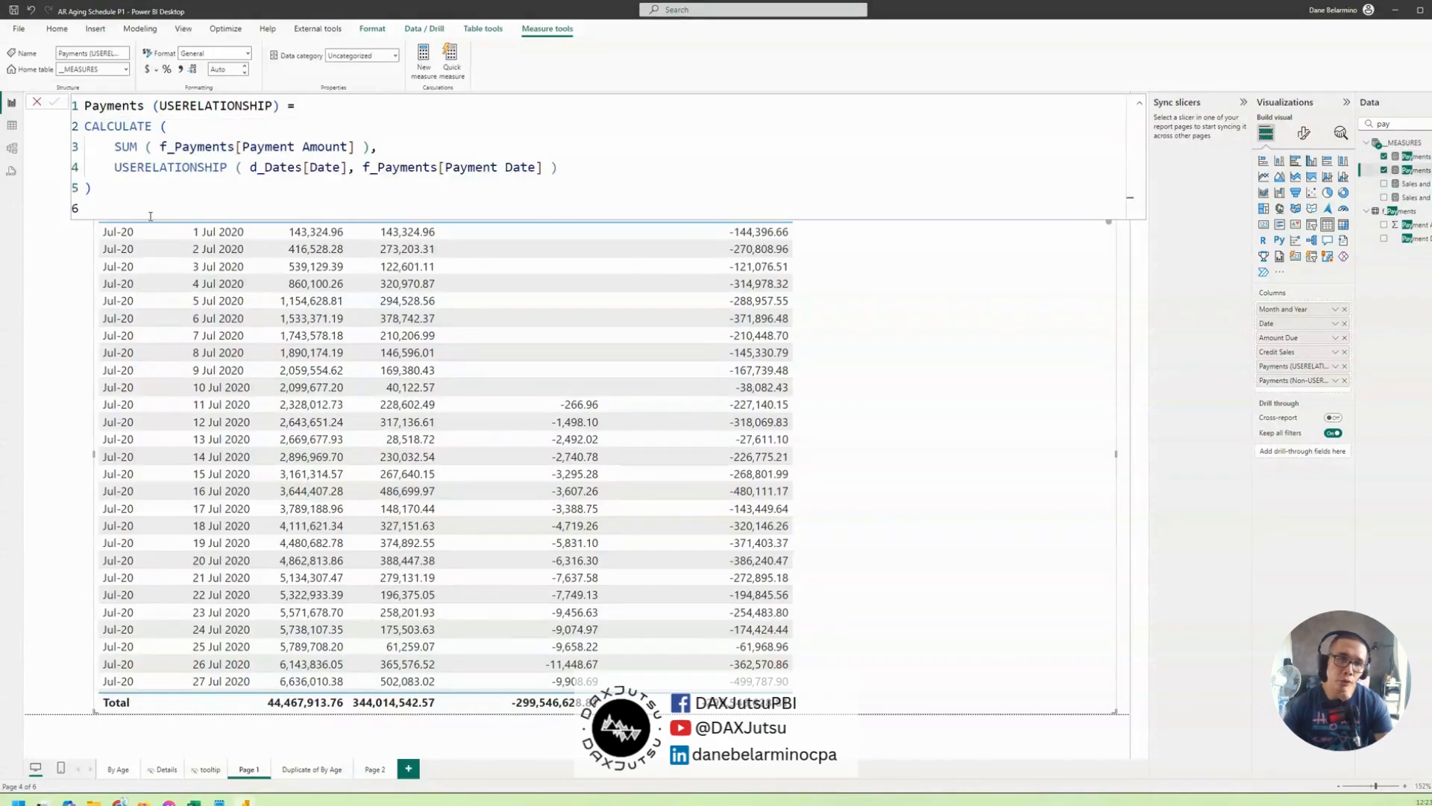
pyautogui.click(297, 147)
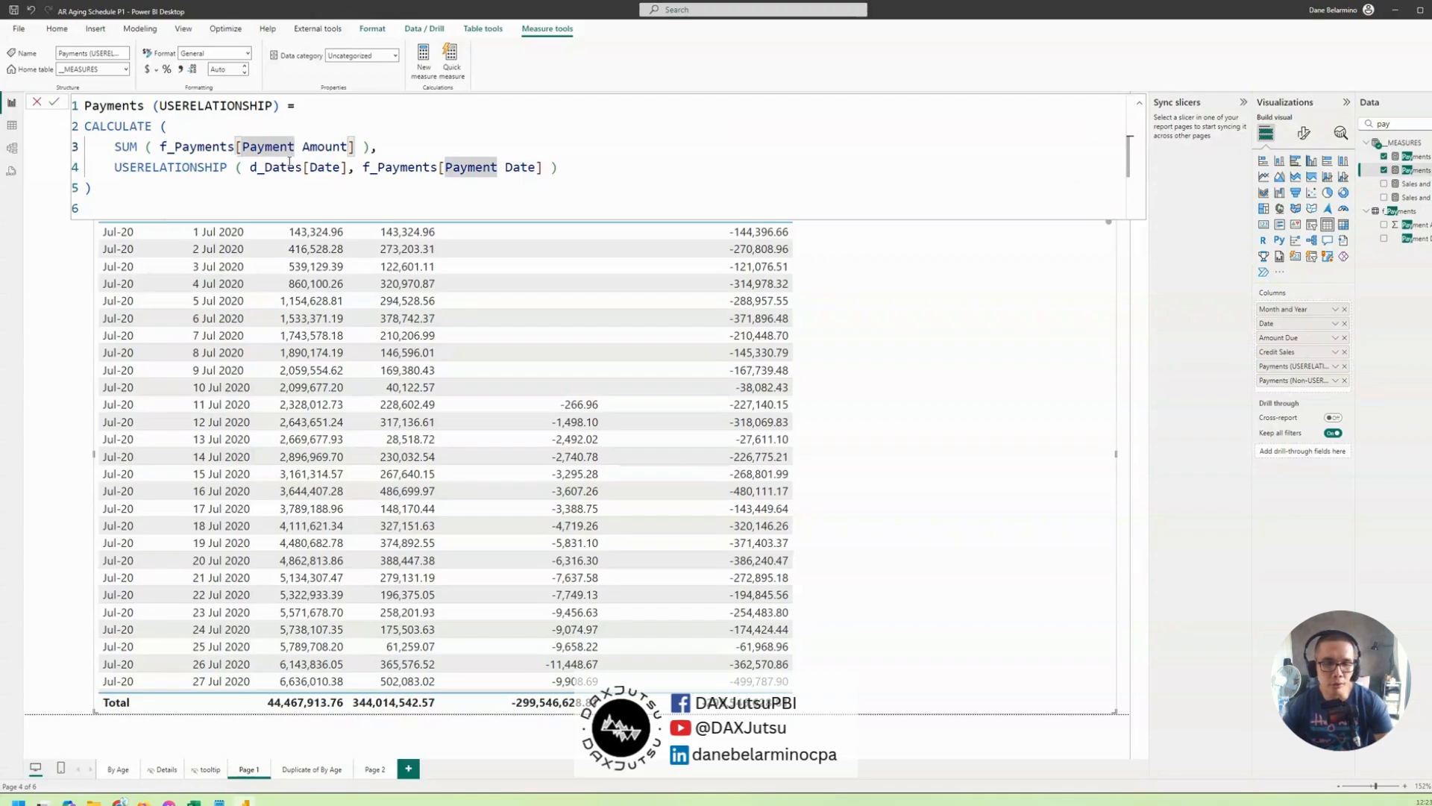
pyautogui.click(229, 164)
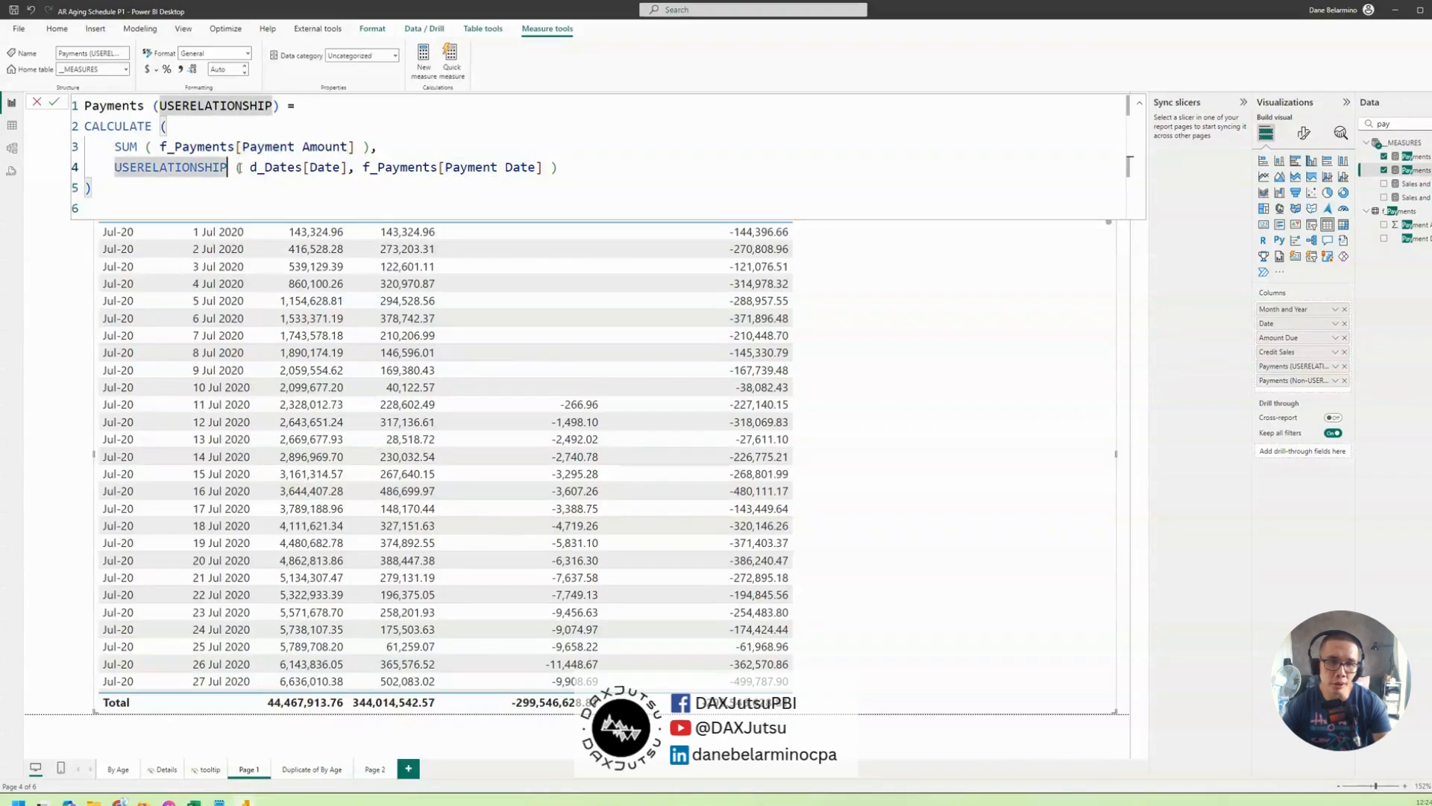
# Review the d_Dates relationships to f_CredSales and f_Payments in the model diagram.
pyautogui.click(12, 148)
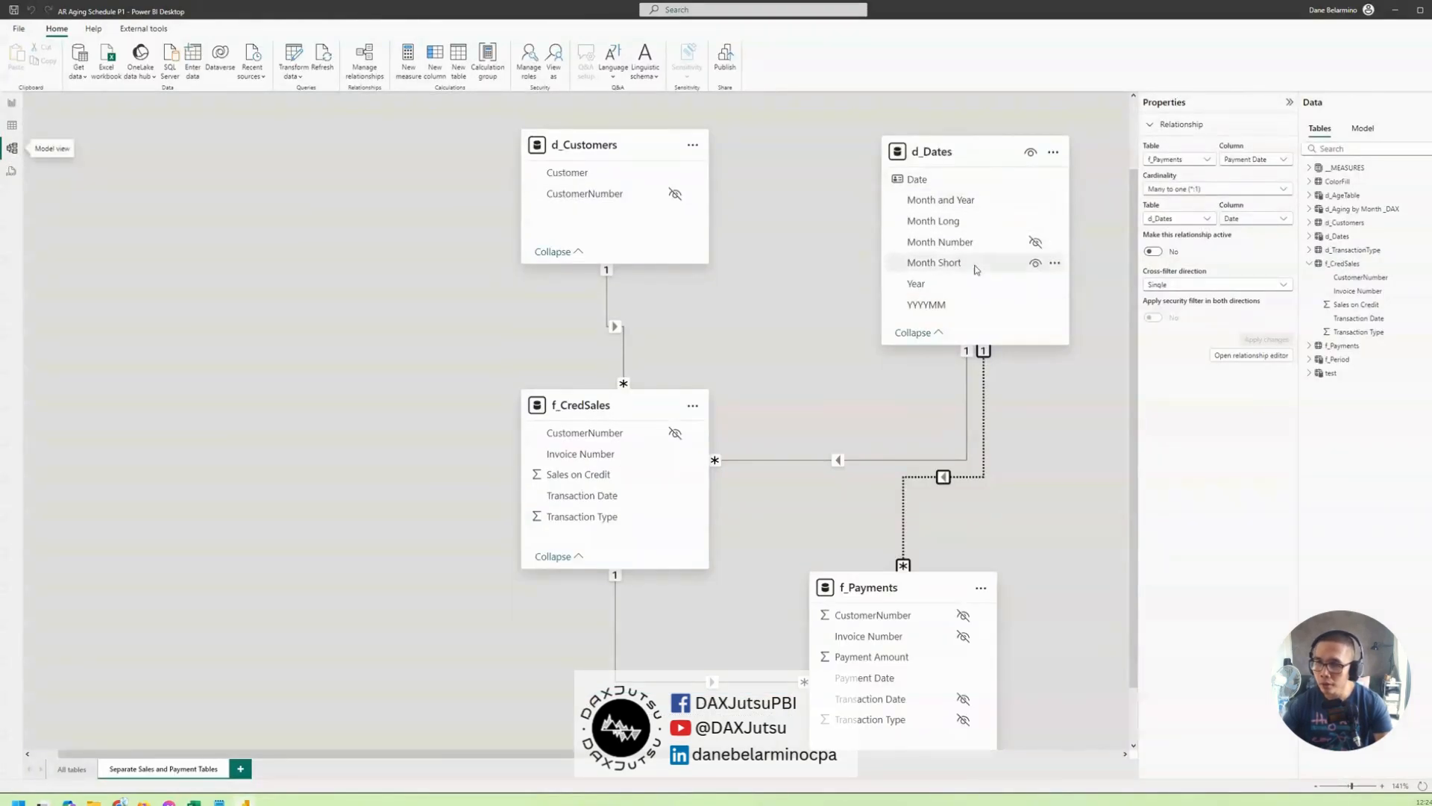
pyautogui.scroll(1, 975, 269)
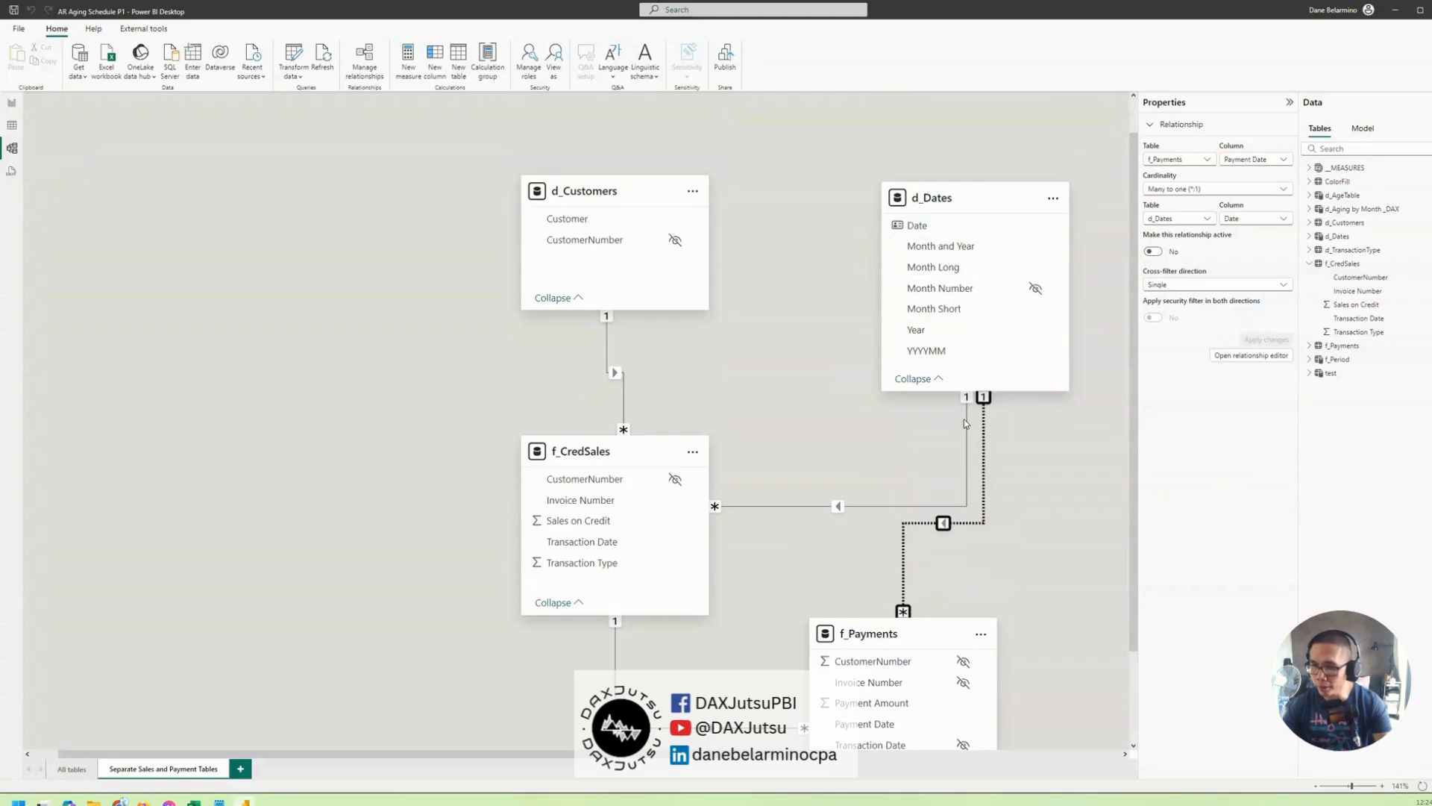
pyautogui.scroll(-2, 952, 253)
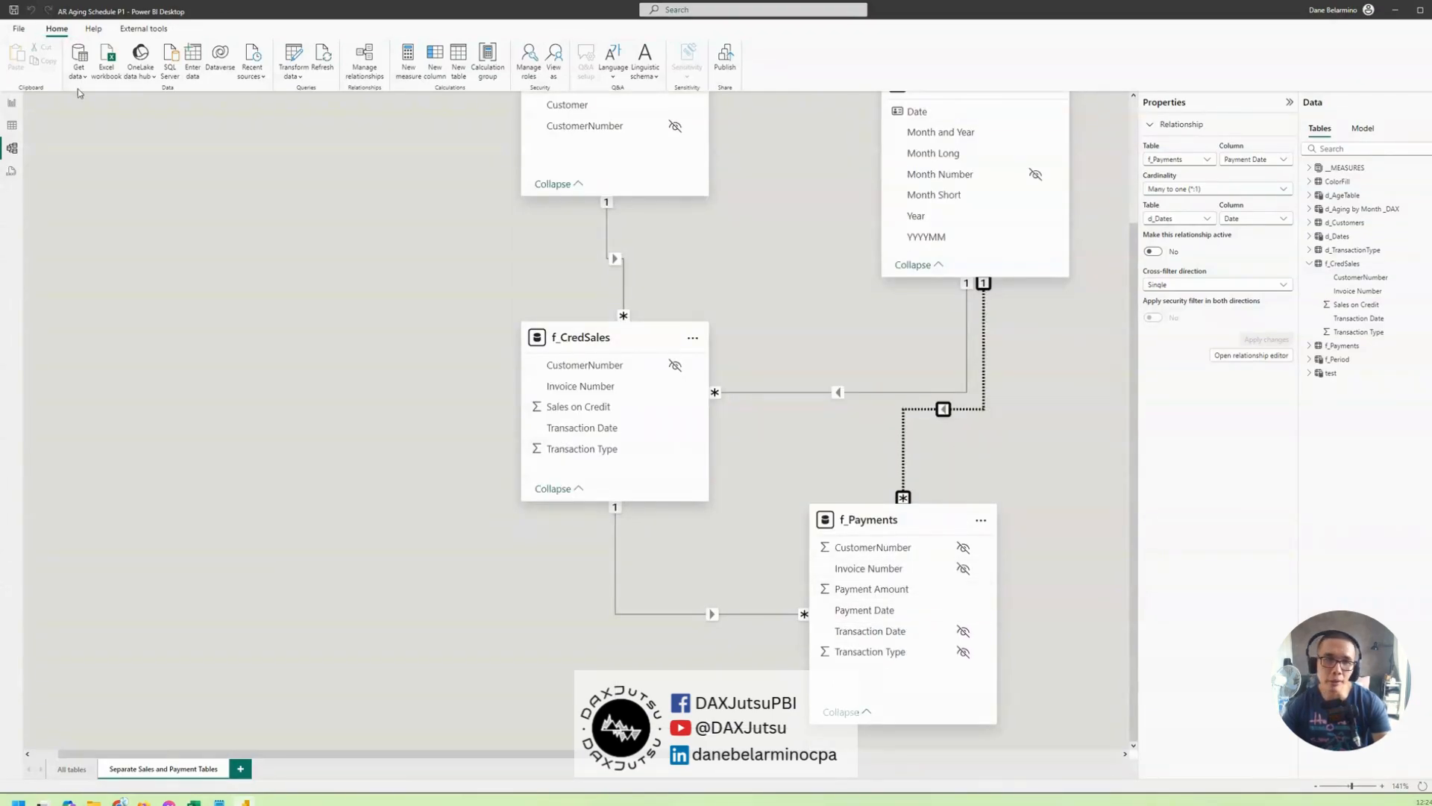
# Return to the report and reopen the Payments (USERELATIONSHIP) measure to review its USERELATIONSHIP line.
pyautogui.click(12, 102)
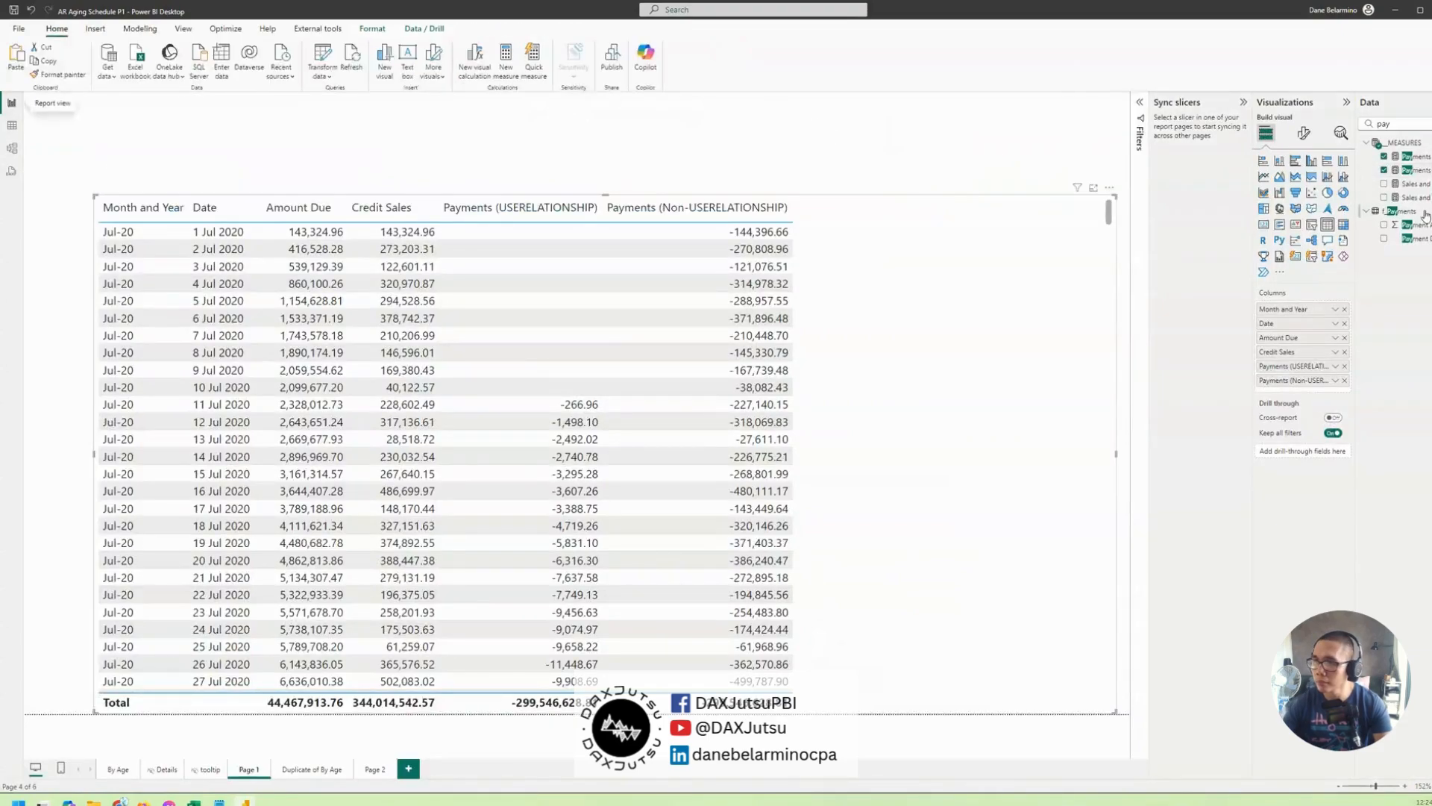
pyautogui.click(1418, 156)
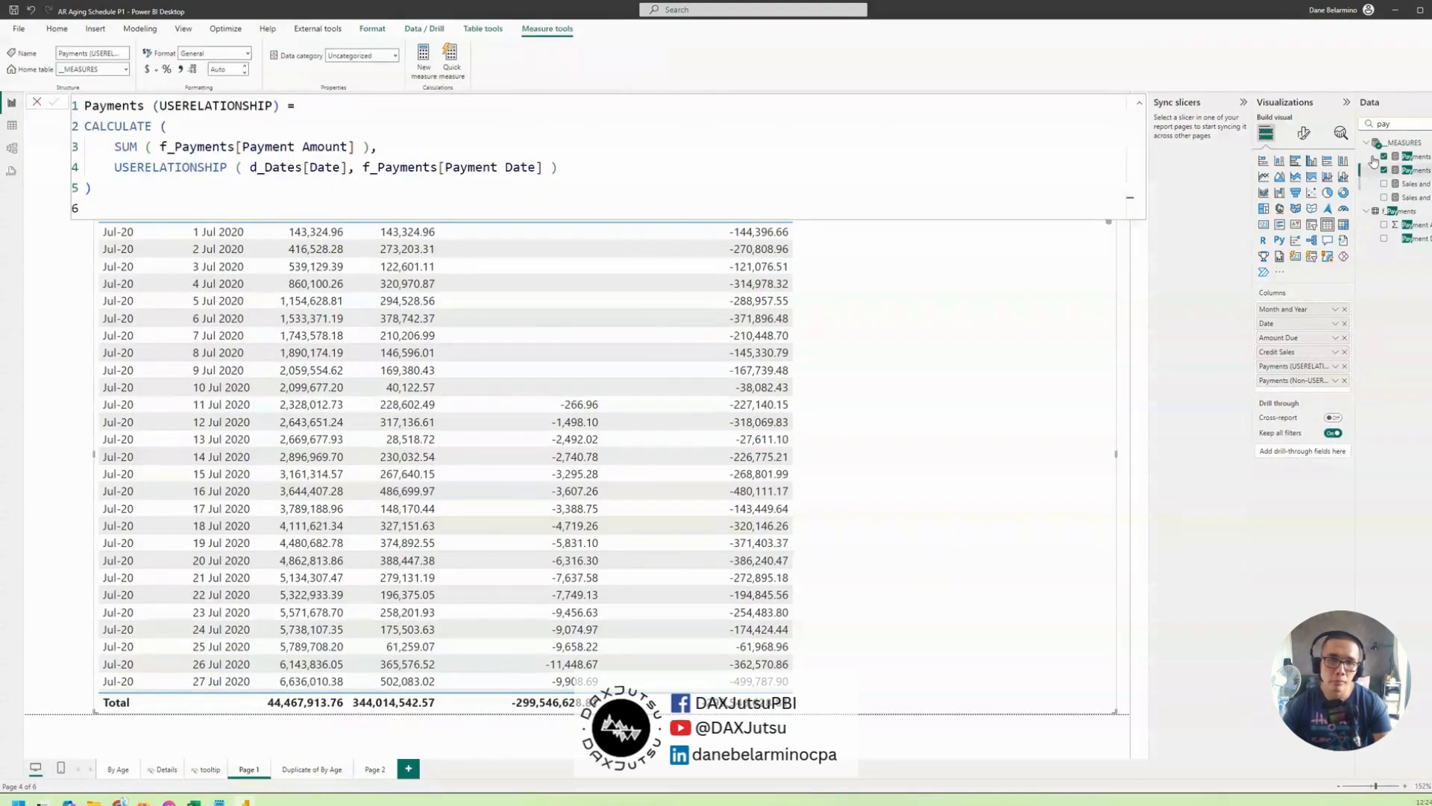
pyautogui.click(686, 158)
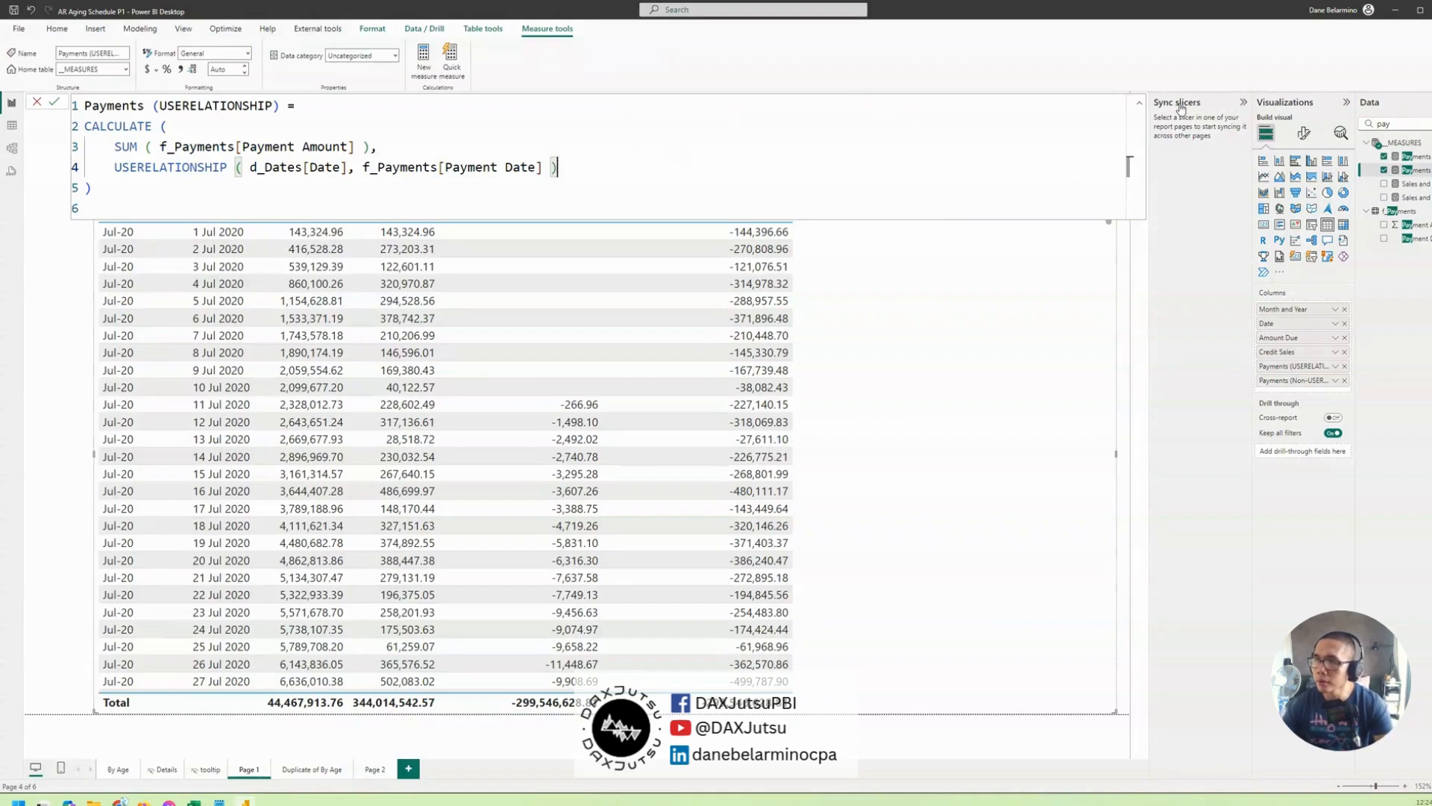
# Collapse the formula and compare the Payments (USERELATIONSHIP) and Payments (Non-USERELATIONSHIP) columns in the Page 1 table.
pyautogui.click(1139, 103)
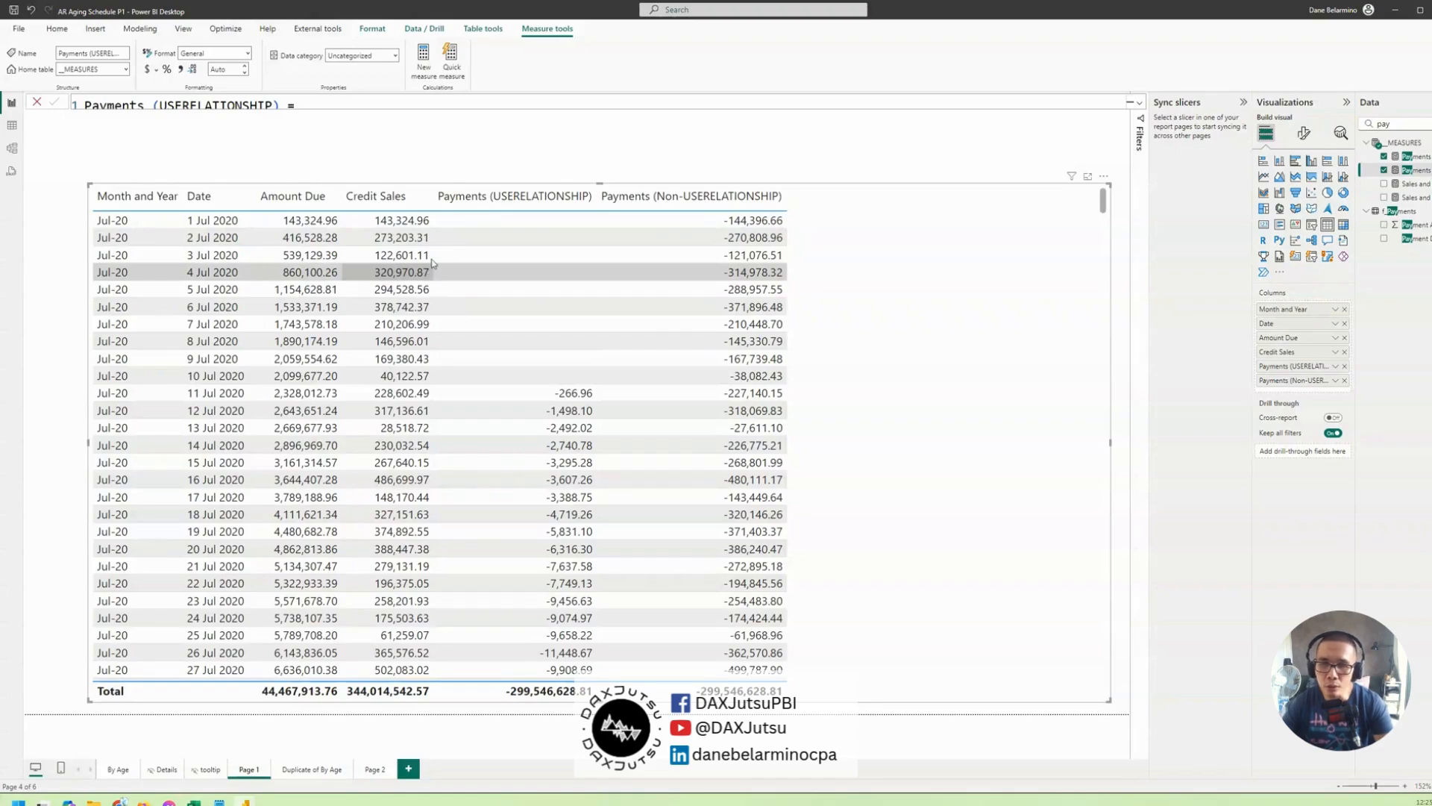
pyautogui.click(1140, 103)
pyautogui.click(1142, 105)
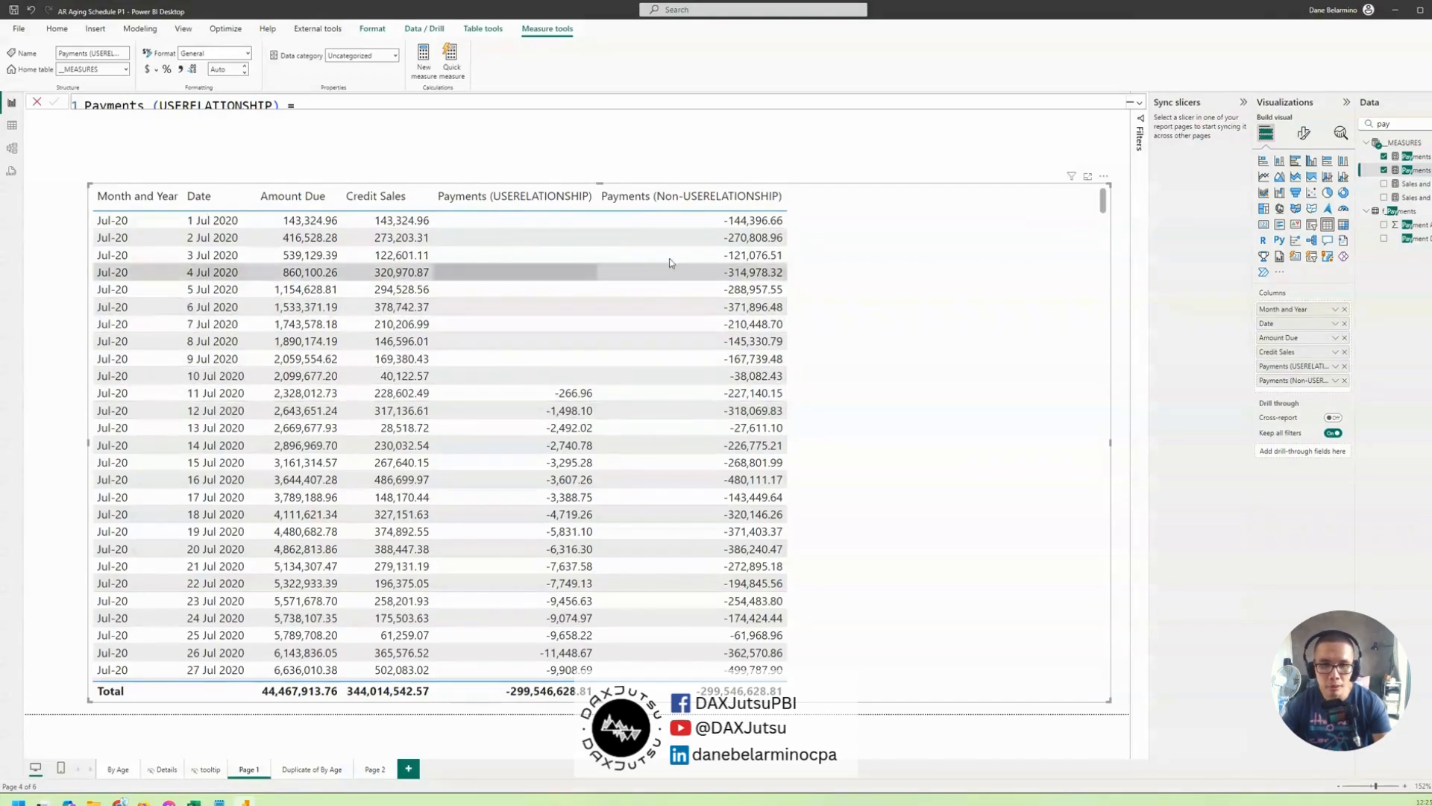
pyautogui.scroll(2, 602, 298)
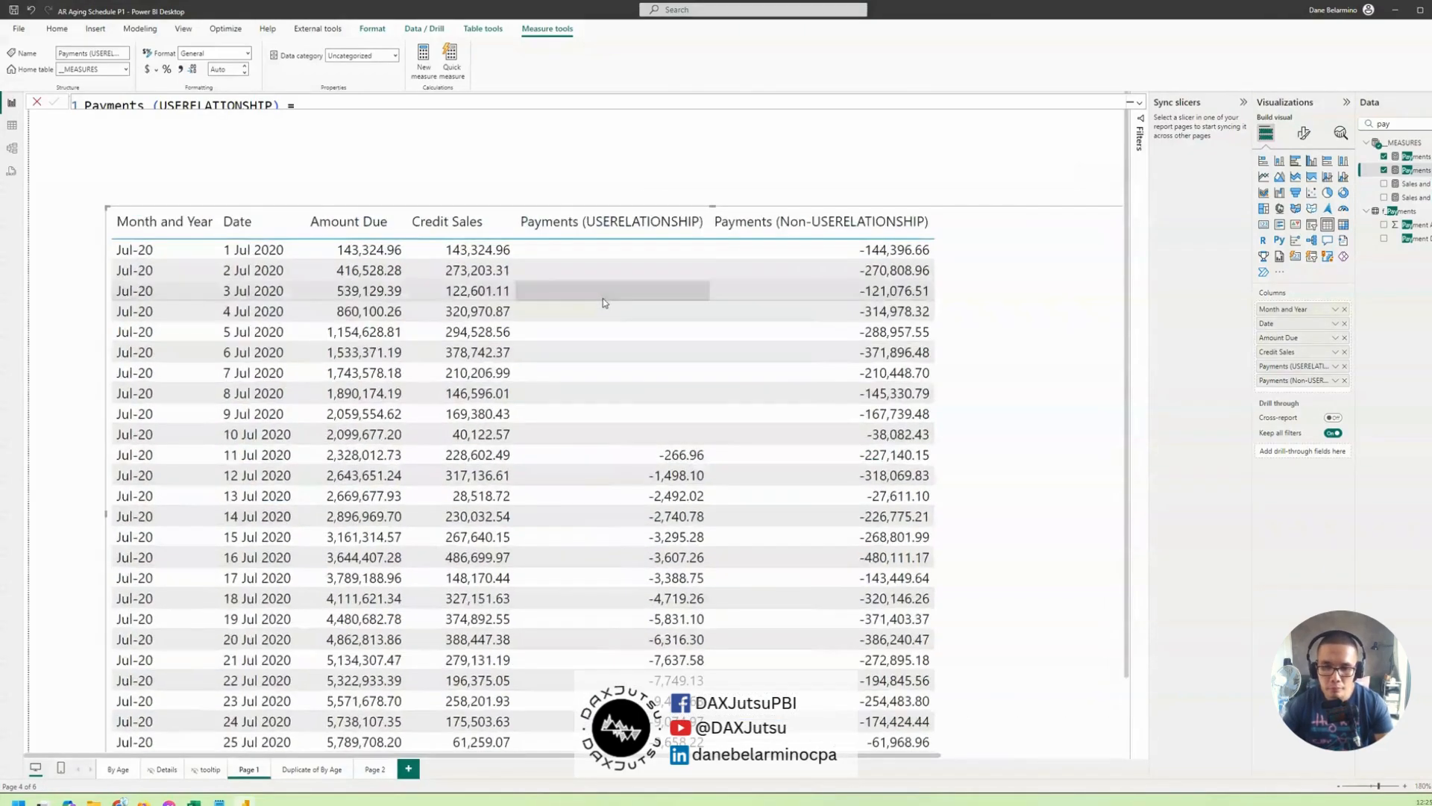
pyautogui.scroll(-2, 604, 414)
pyautogui.scroll(2, 604, 414)
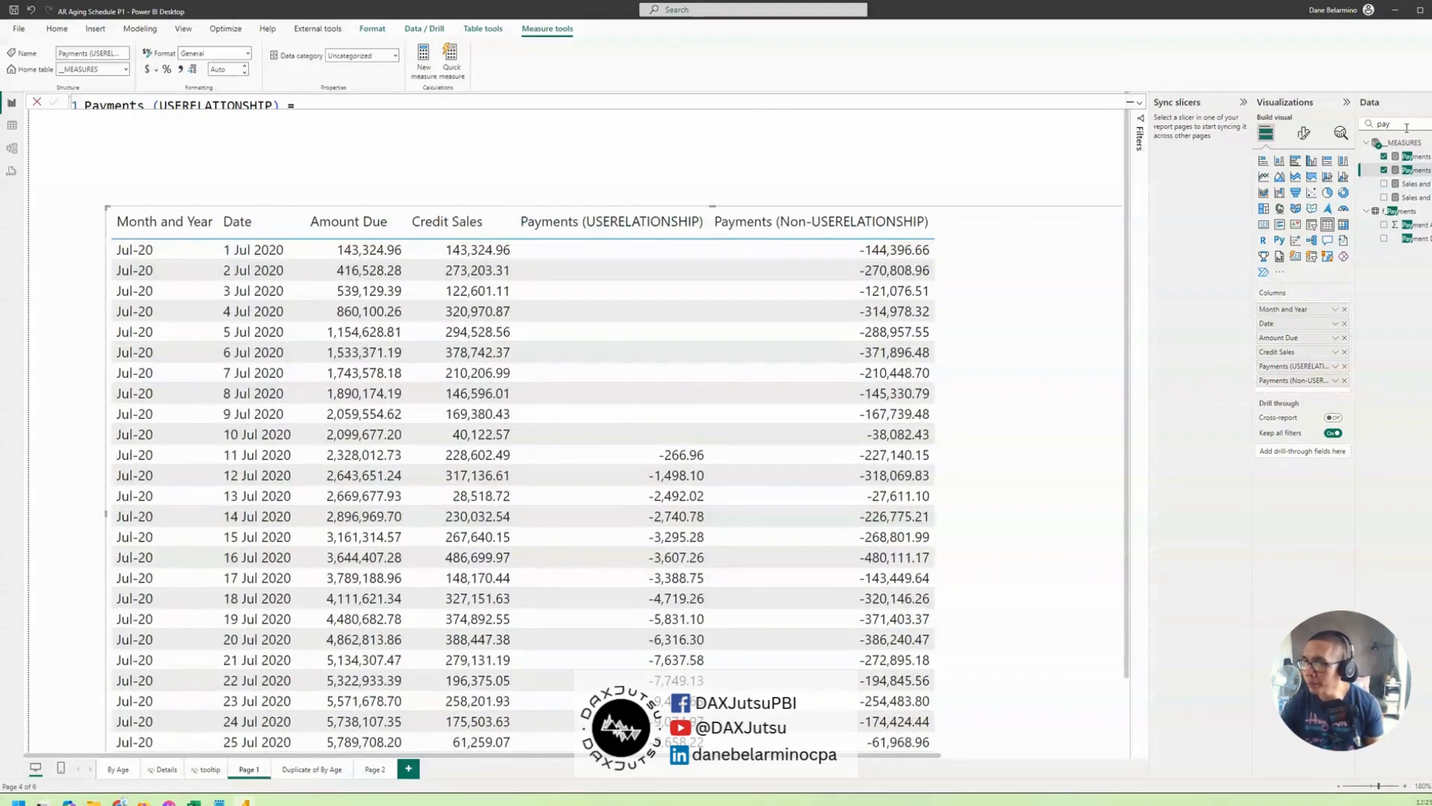
# Search the fields for "amount" and examine the Amount Due measure's formula, highlighting the sum of Credit Sales and Payments (USERELATIONSHIP).
pyautogui.moveTo(1407, 124); pyautogui.dragTo(1262, 113)
pyautogui.write('amount')
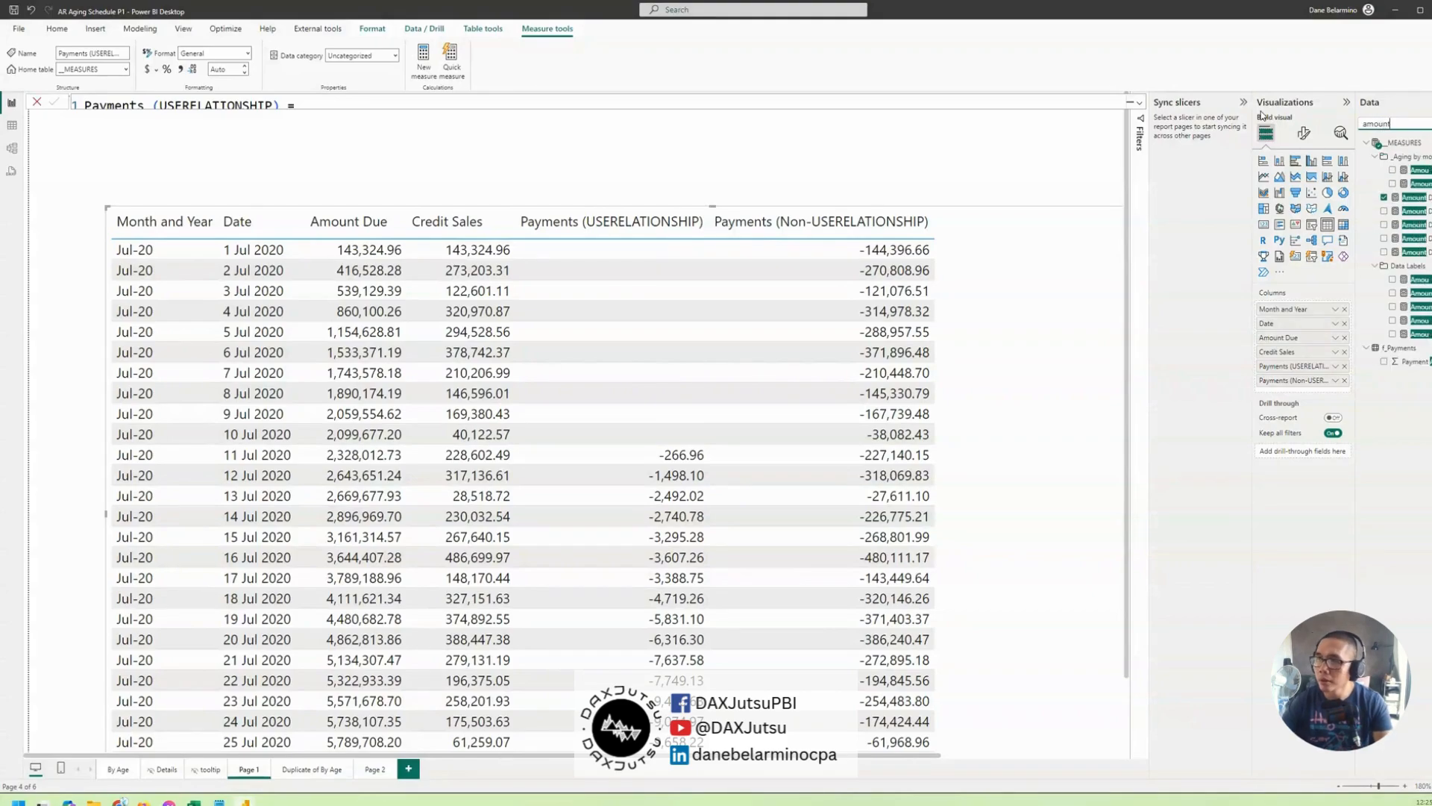
pyautogui.click(1413, 196)
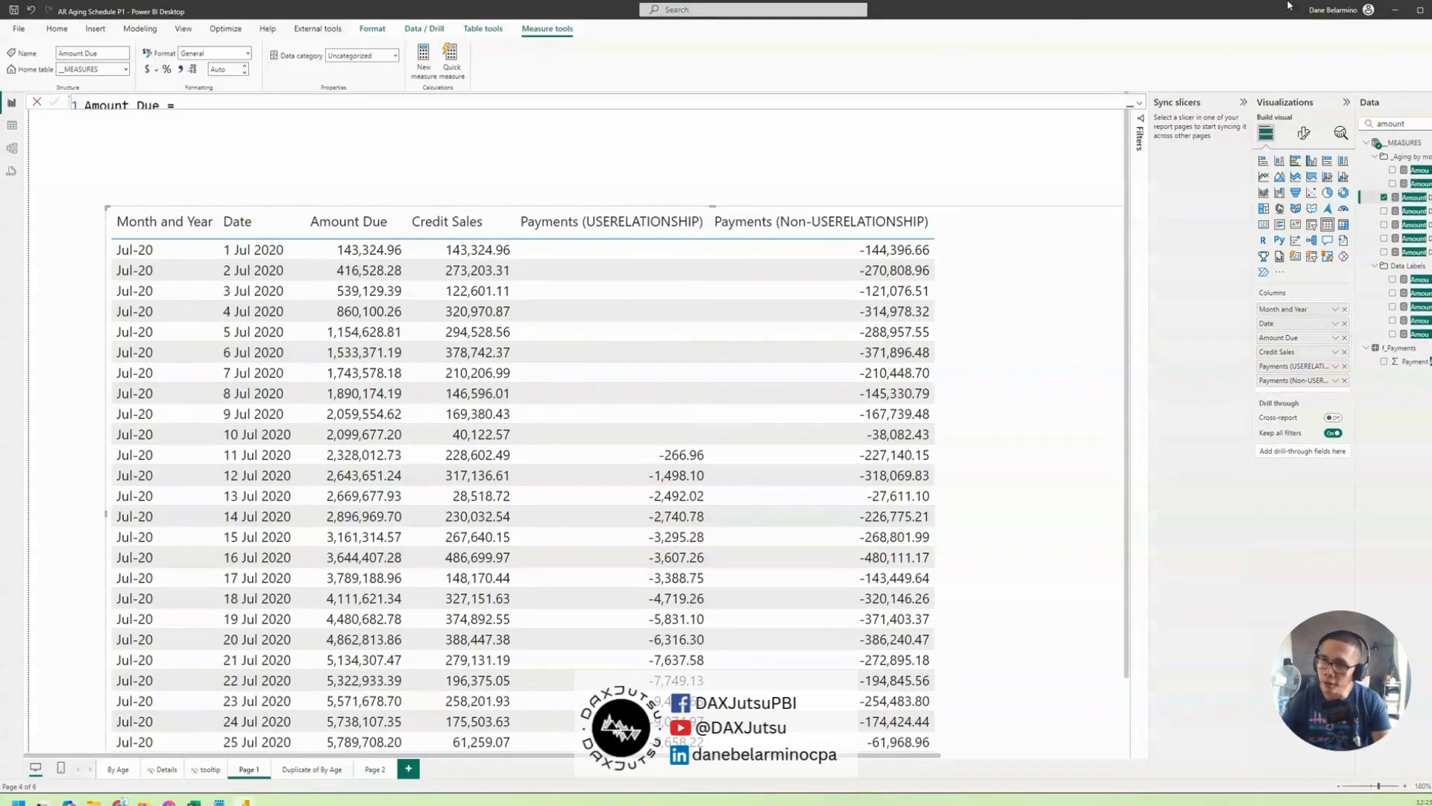
pyautogui.click(1139, 103)
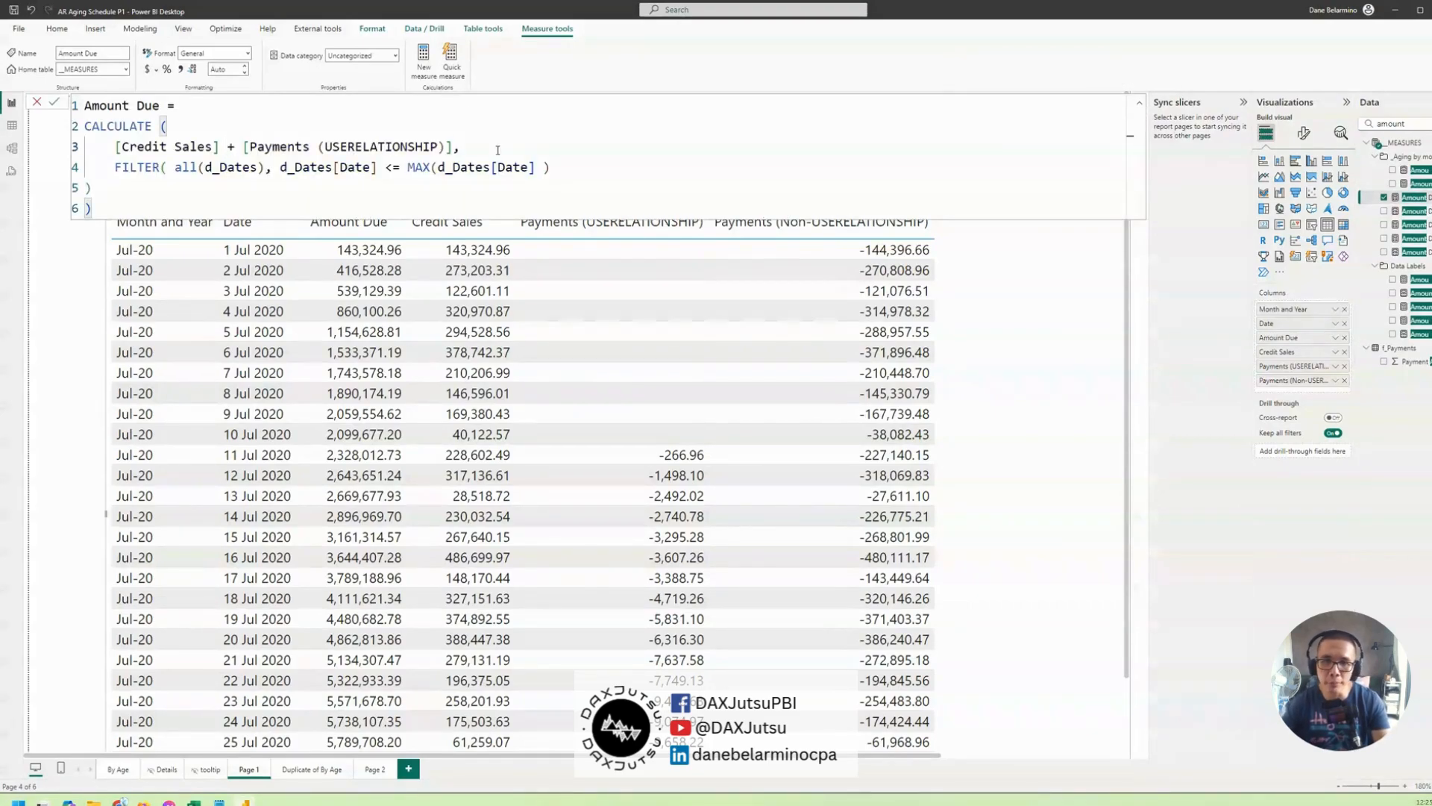
pyautogui.moveTo(461, 147); pyautogui.dragTo(201, 134)
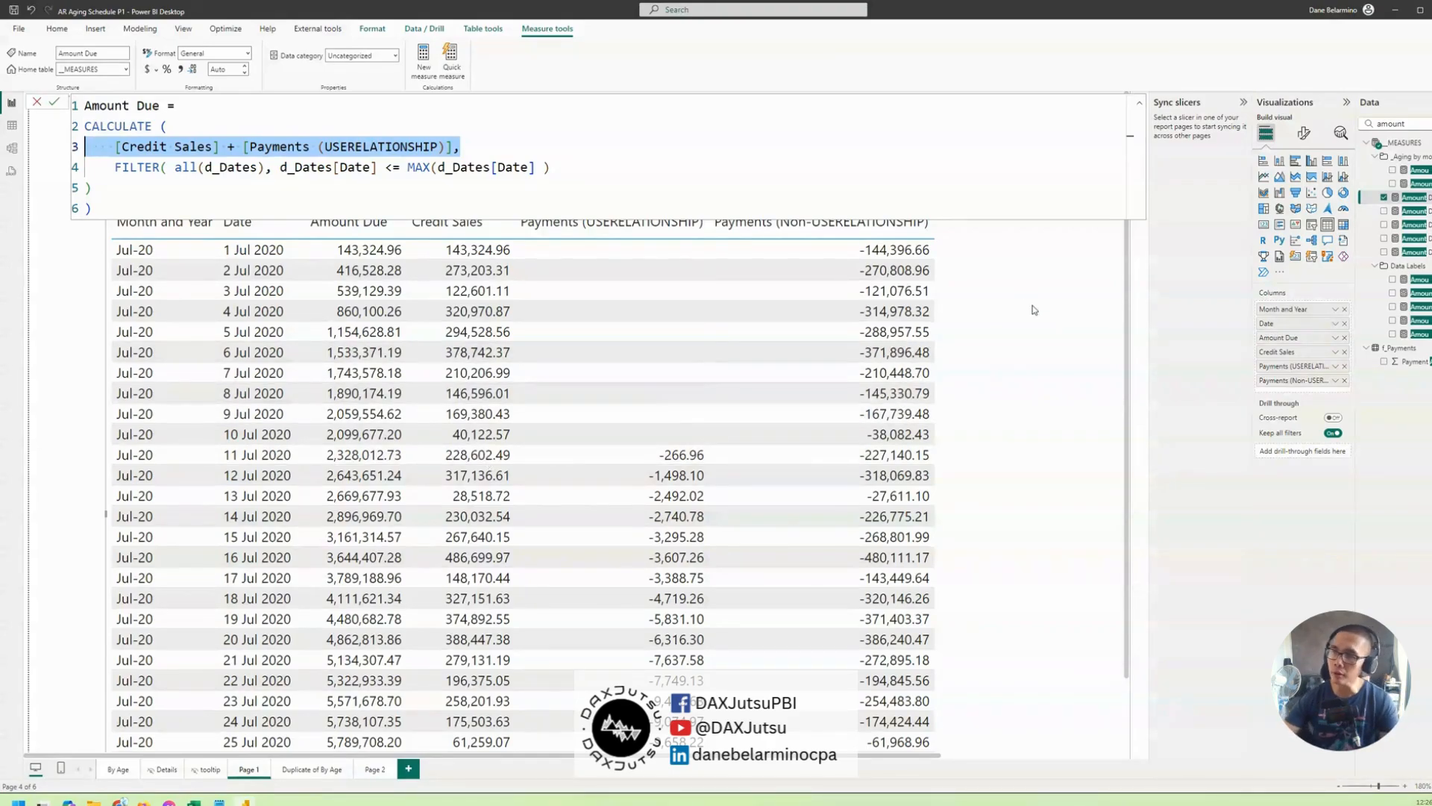
pyautogui.moveTo(1032, 257); pyautogui.dragTo(1005, 230)
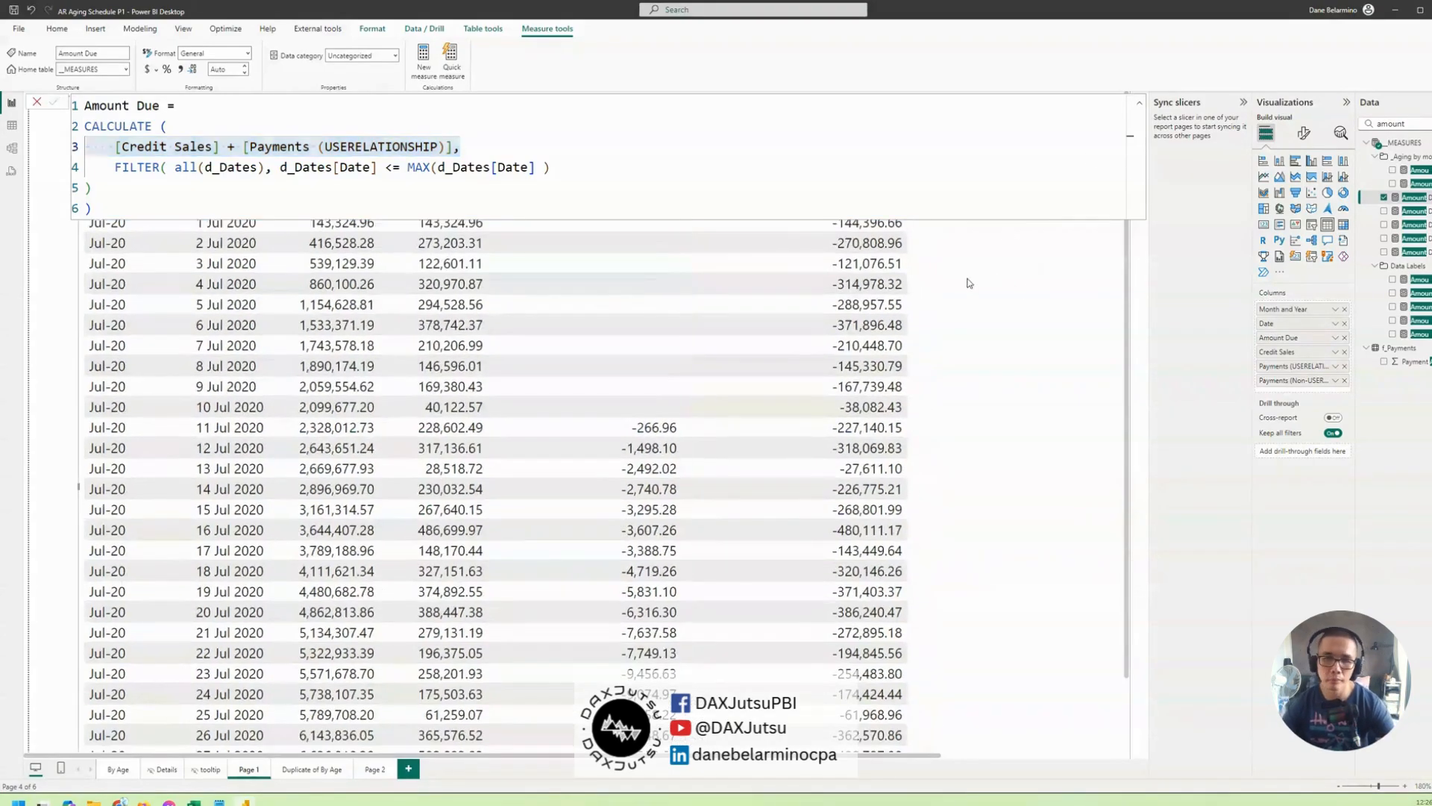
pyautogui.moveTo(968, 279)
pyautogui.mouseDown()
pyautogui.moveTo(976, 320)
pyautogui.moveTo(979, 285)
pyautogui.mouseUp()
pyautogui.click(1139, 102)
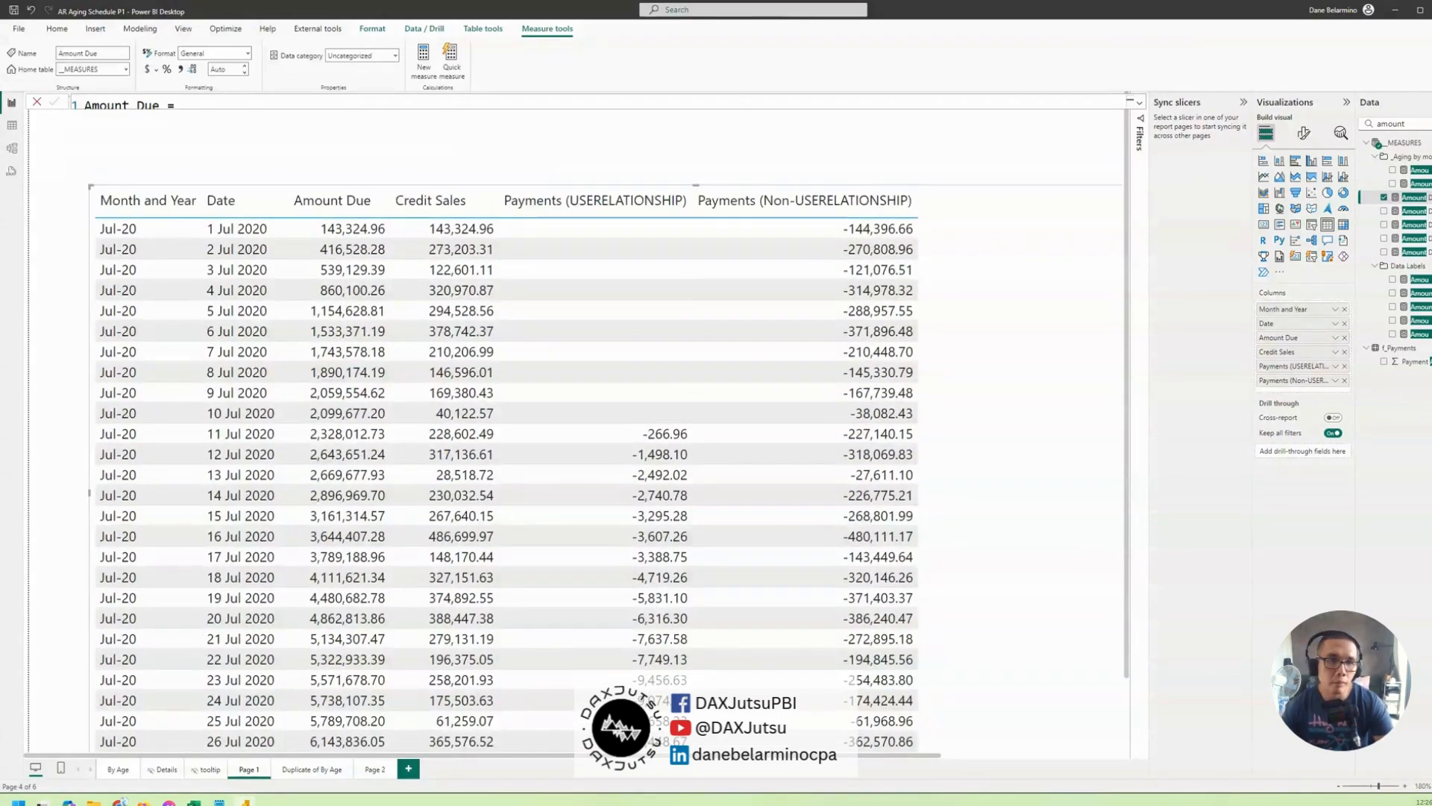
# Show the whole By Age report page and select its Age category slicer to check the field behind it.
pyautogui.click(105, 771)
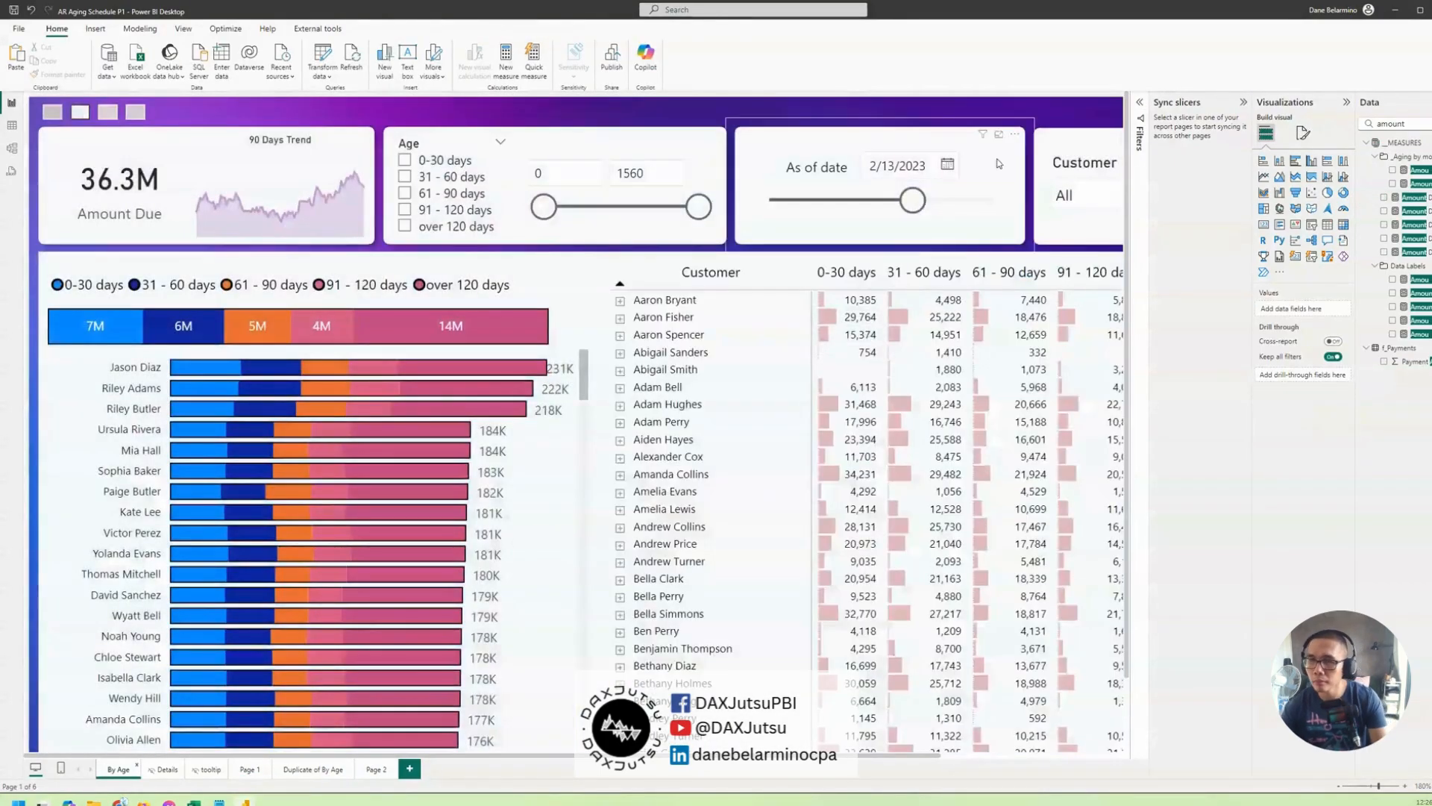
pyautogui.scroll(-2, 949, 308)
pyautogui.scroll(-2, 950, 308)
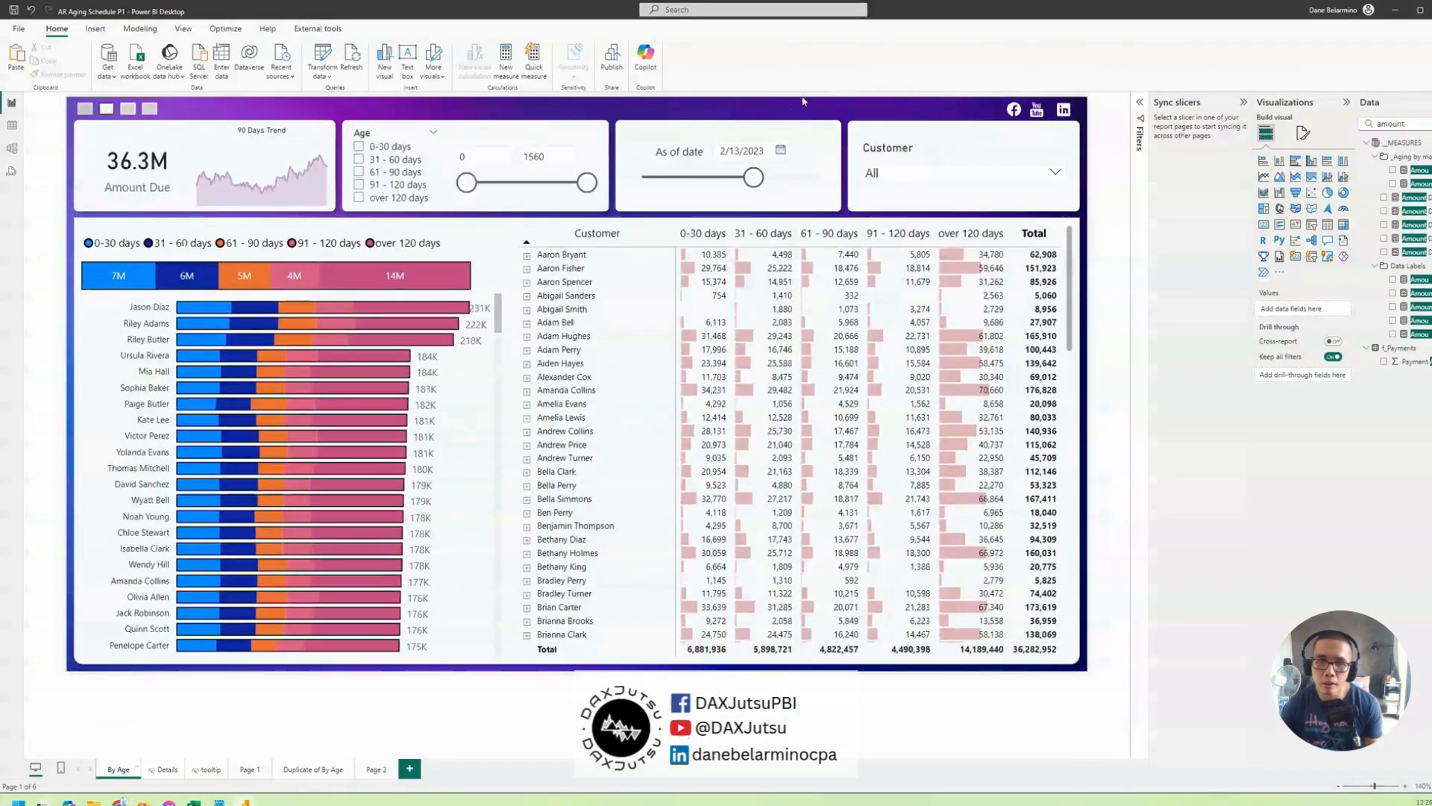
pyautogui.click(468, 129)
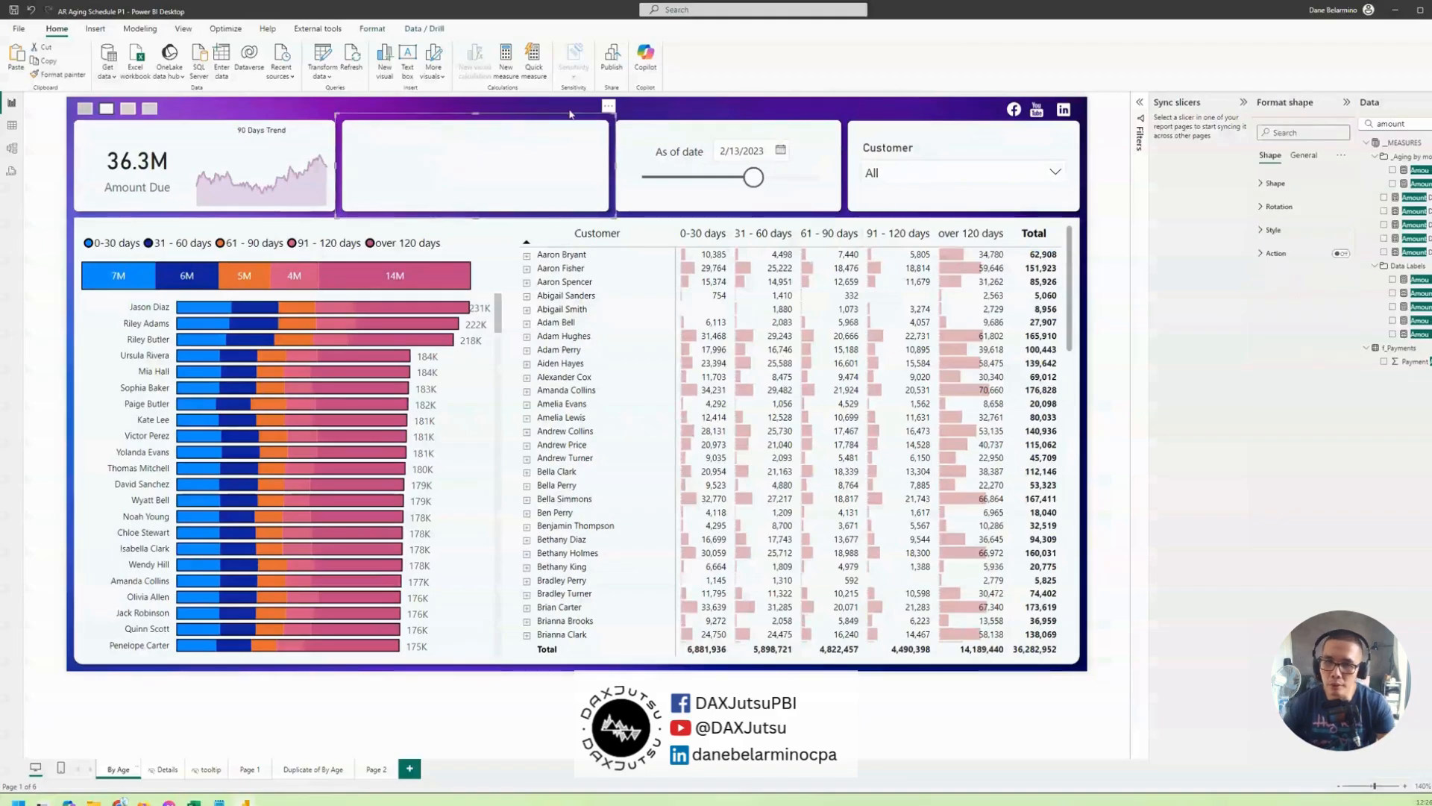
pyautogui.click(690, 98)
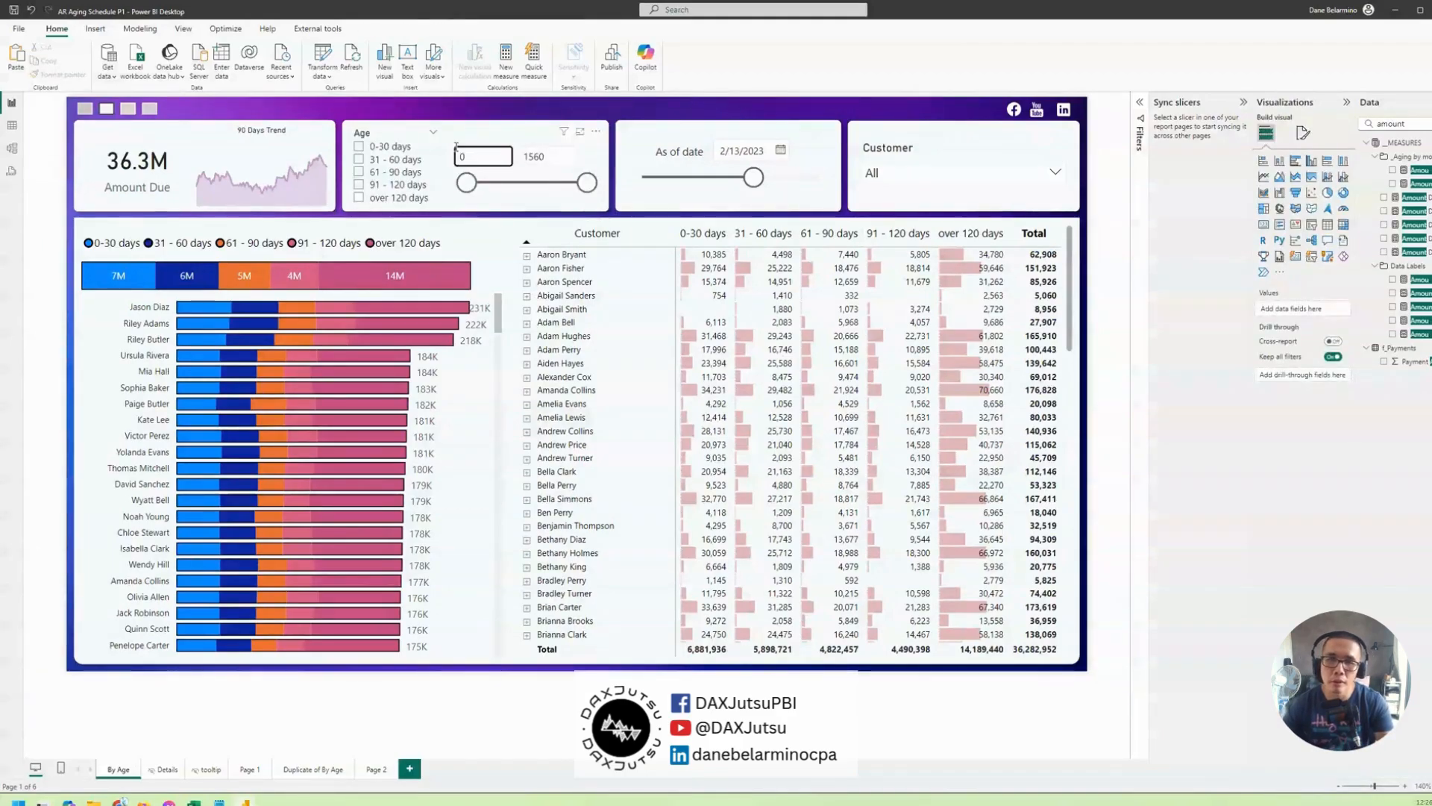
pyautogui.click(421, 147)
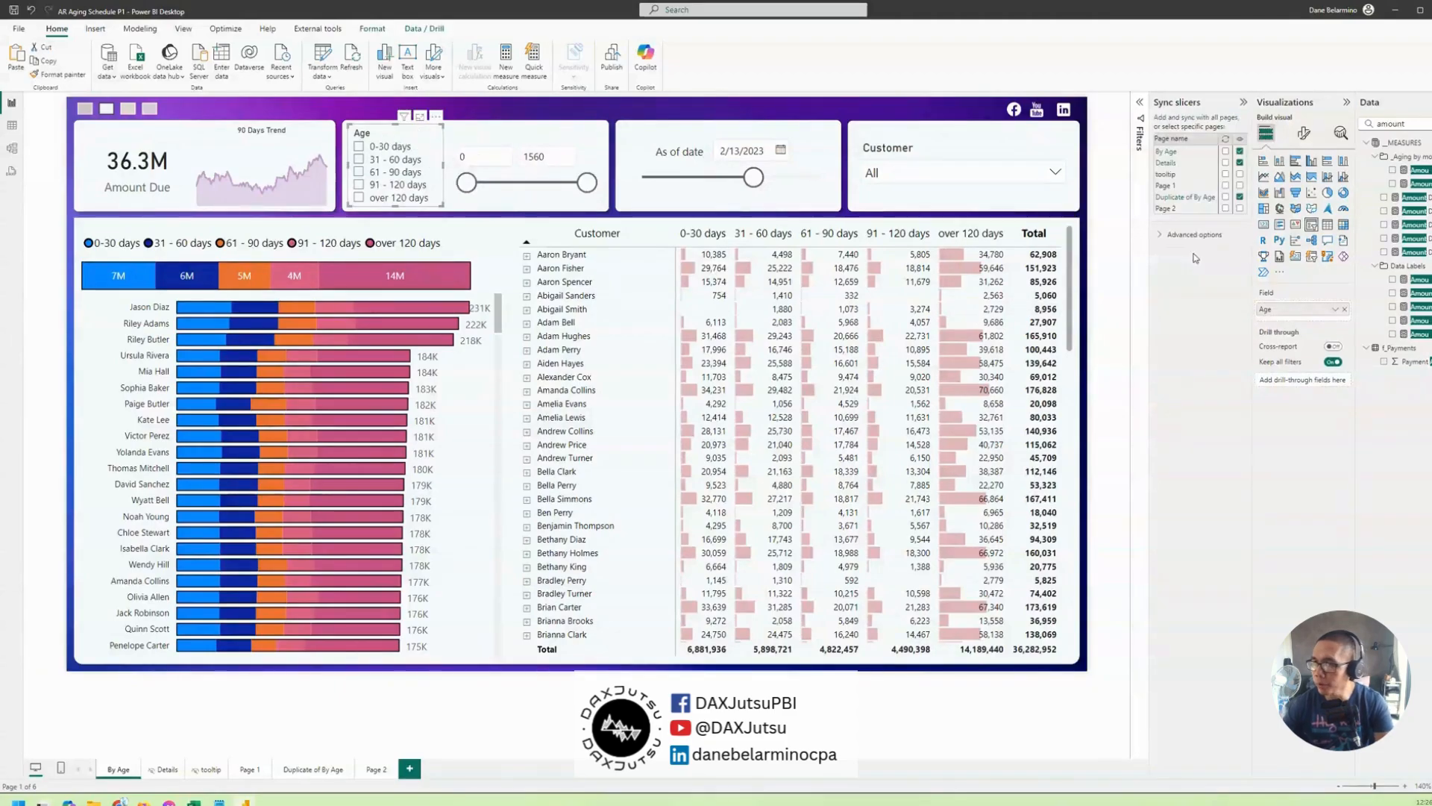
# Open d_AgeTable in the table view and enlarge its DAX formula for reading.
pyautogui.click(12, 125)
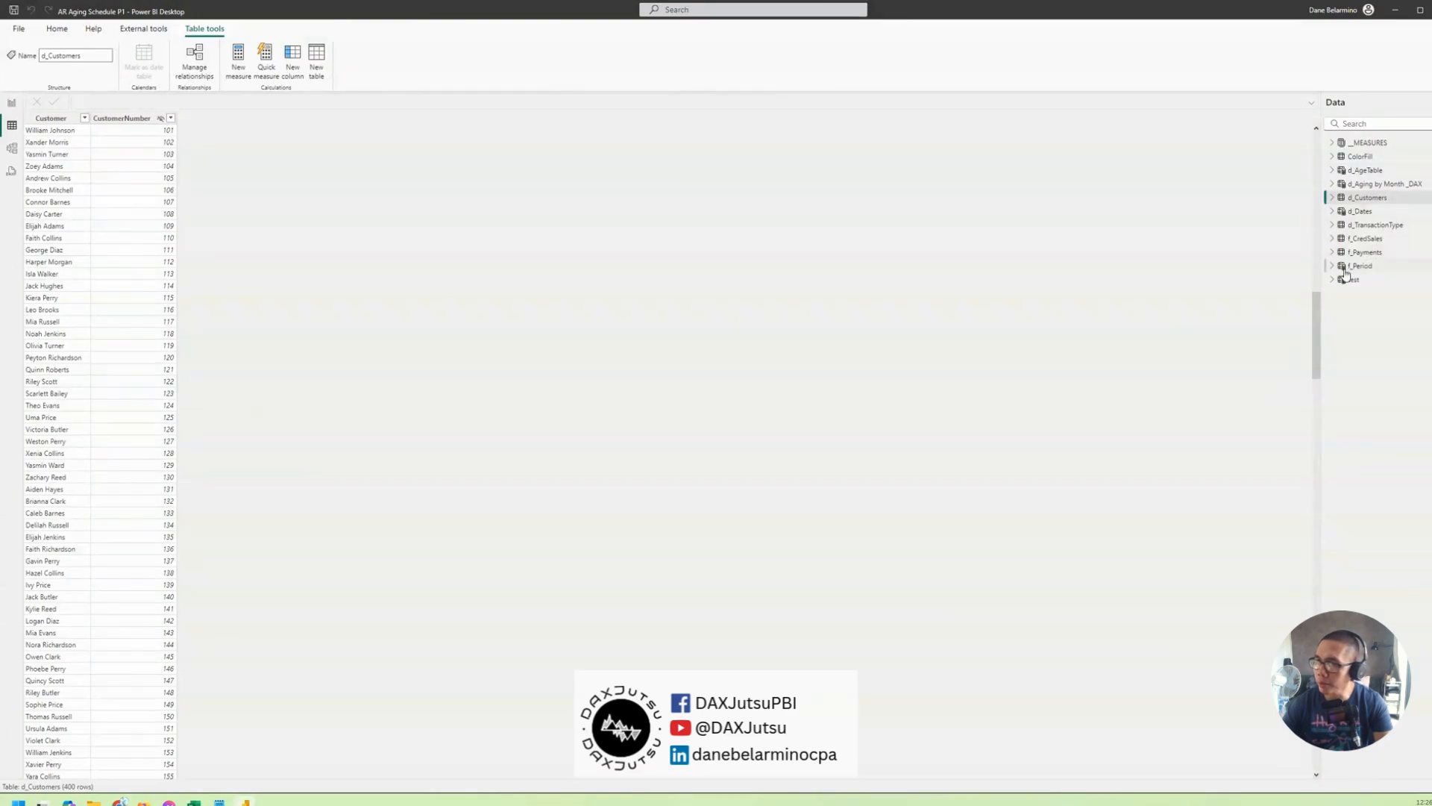
pyautogui.click(1371, 174)
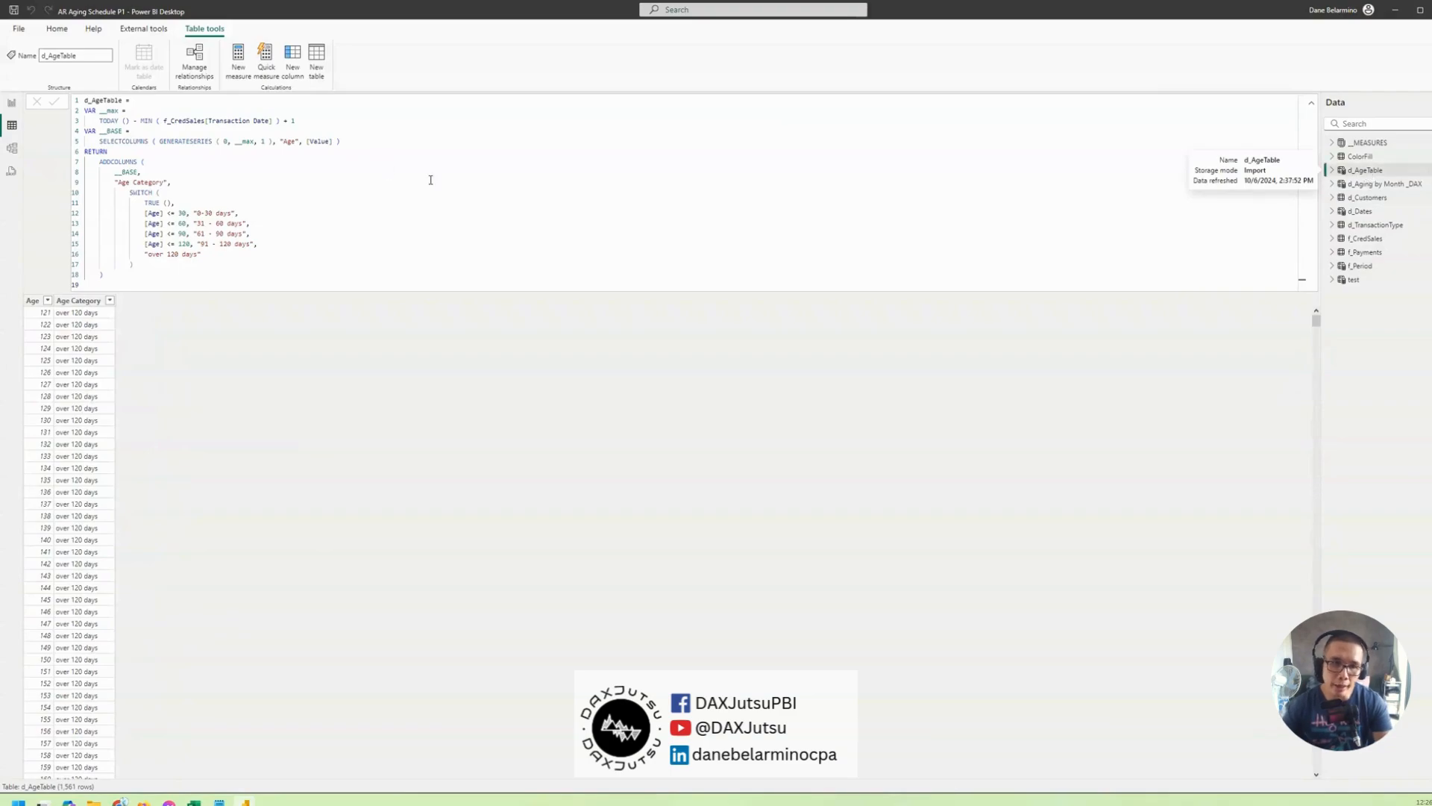
pyautogui.scroll(2, 579, 206)
pyautogui.scroll(3, 579, 206)
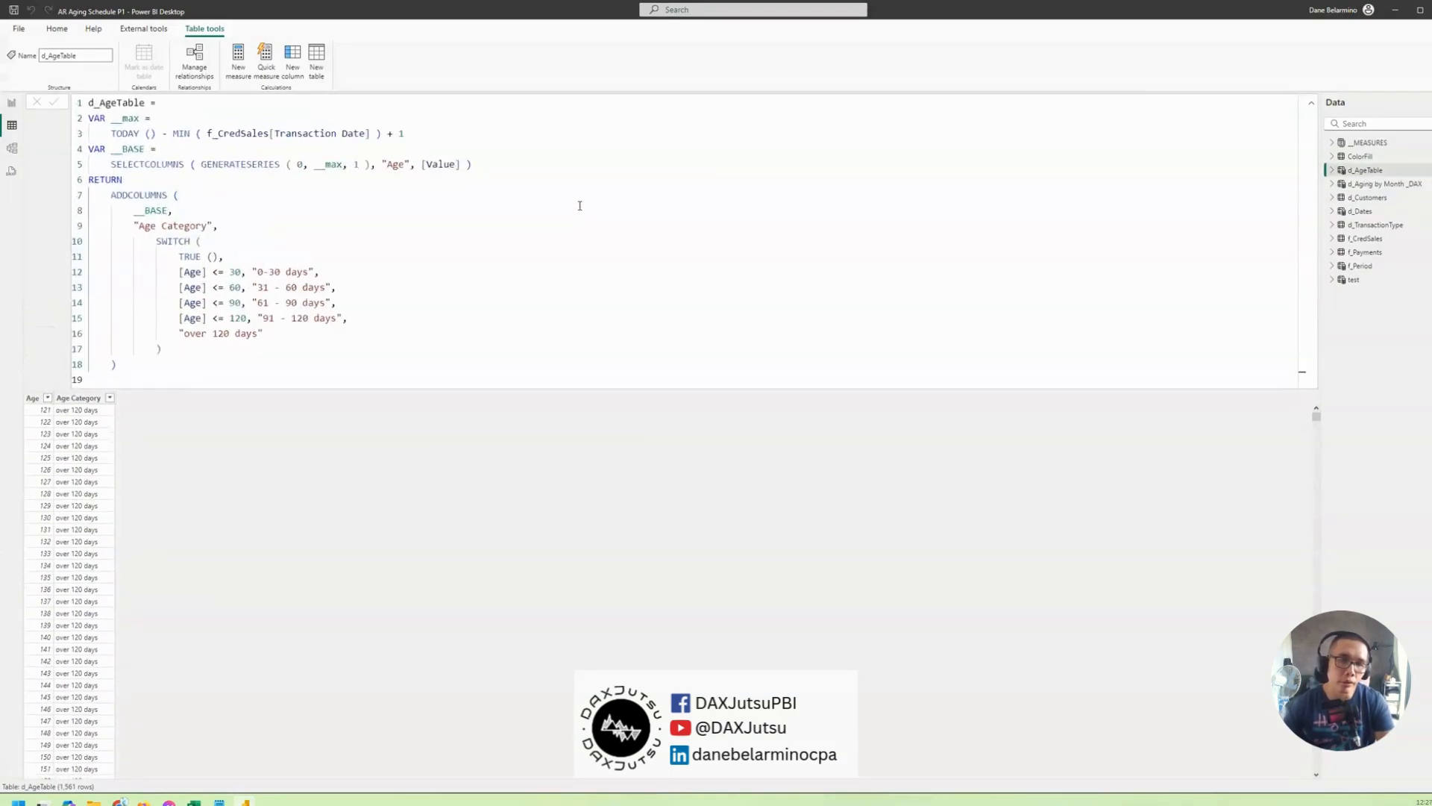
pyautogui.scroll(-2, 281, 505)
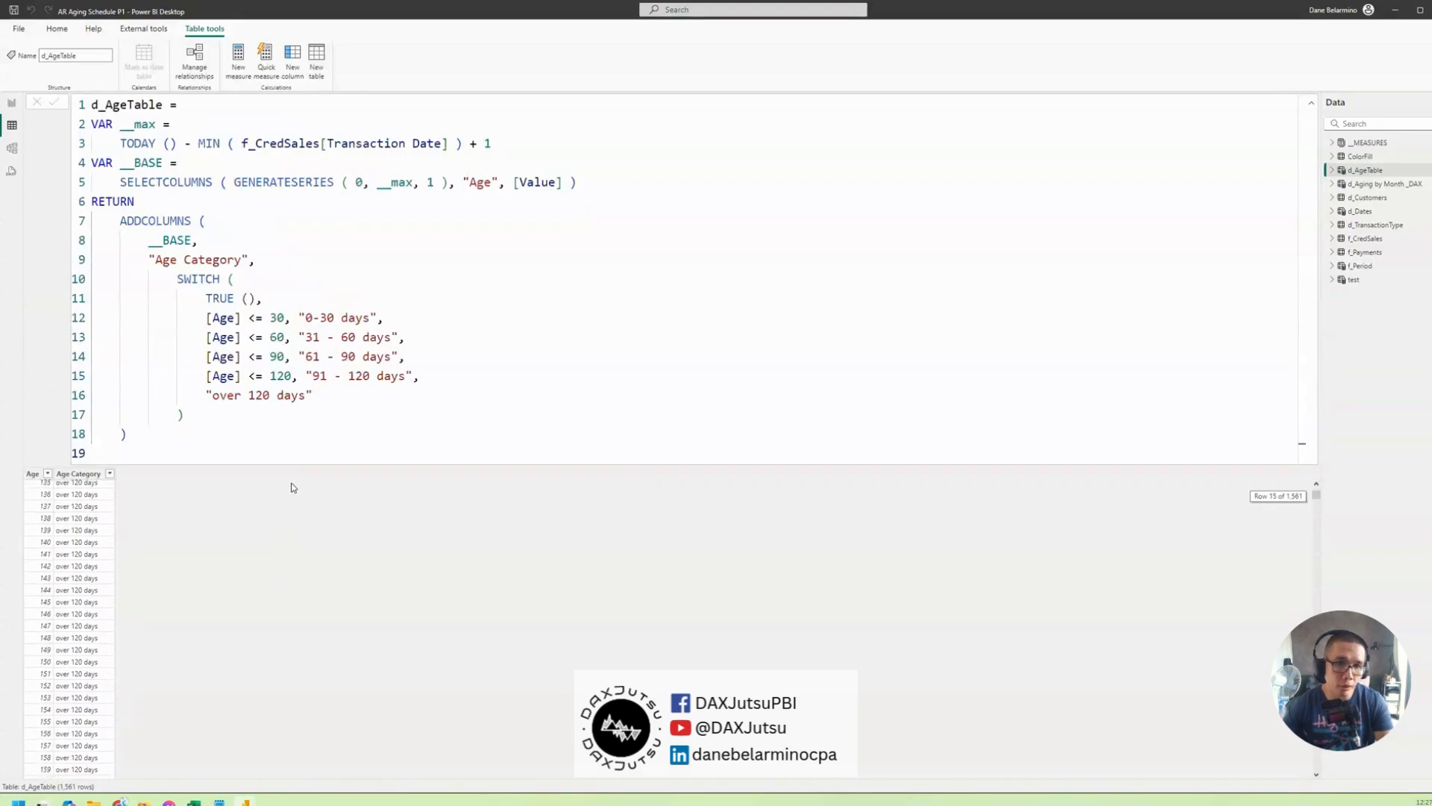
# Examine the __max variable in the d_AgeTable formula, highlighting its TODAY () term and the GENERATESERIES call that uses it.
pyautogui.moveTo(120, 123); pyautogui.dragTo(156, 123)
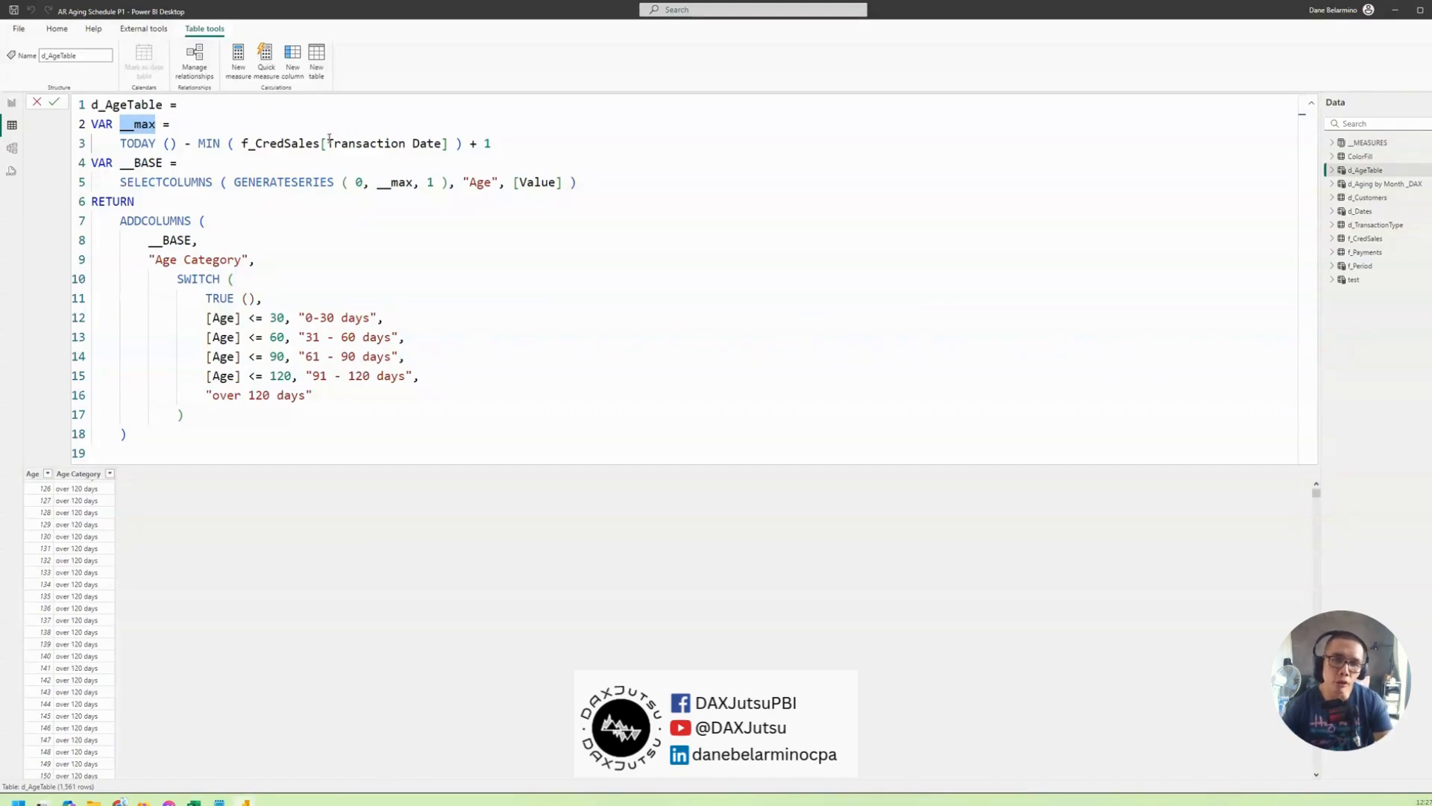
pyautogui.moveTo(234, 182); pyautogui.dragTo(442, 182)
pyautogui.moveTo(177, 143); pyautogui.dragTo(127, 143)
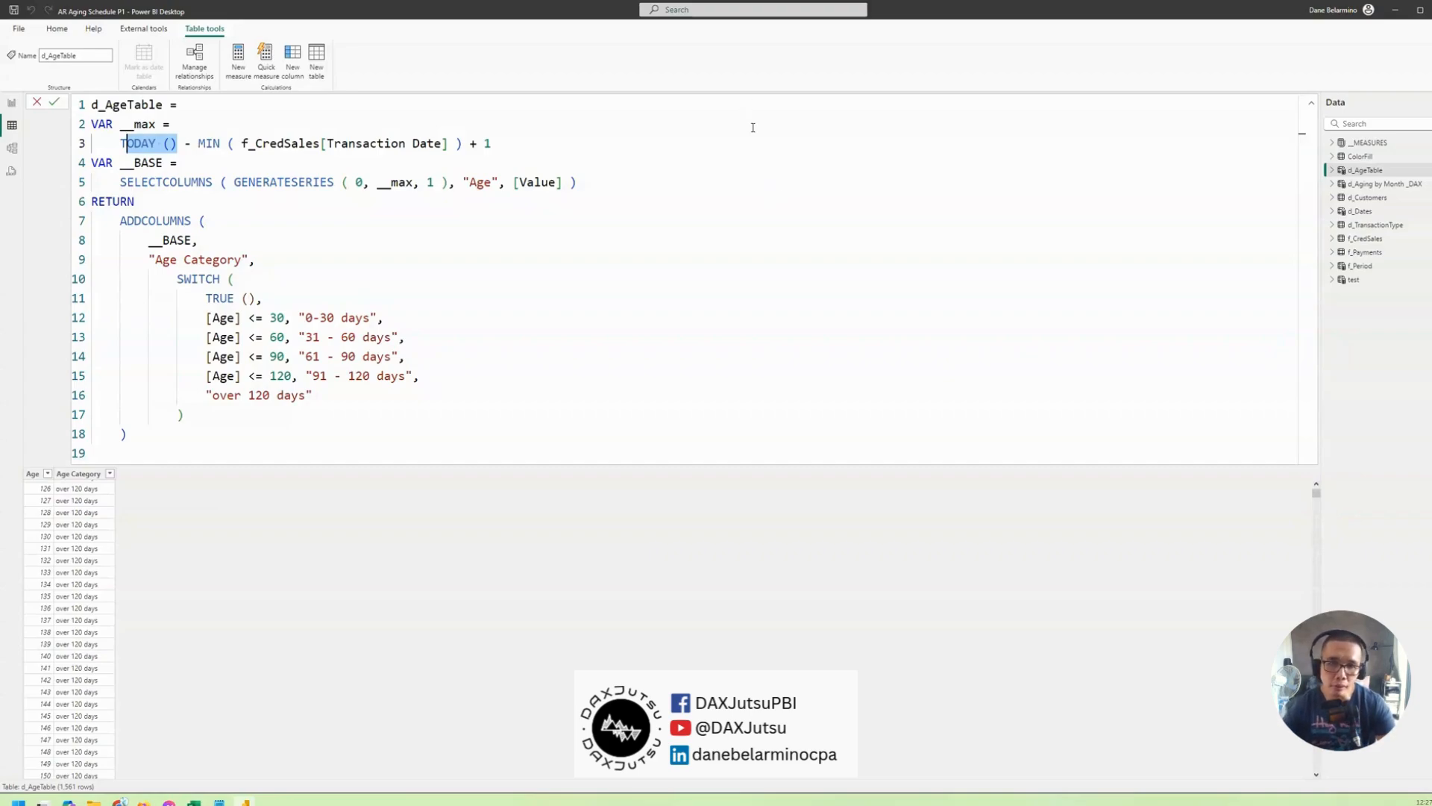
pyautogui.click(492, 231)
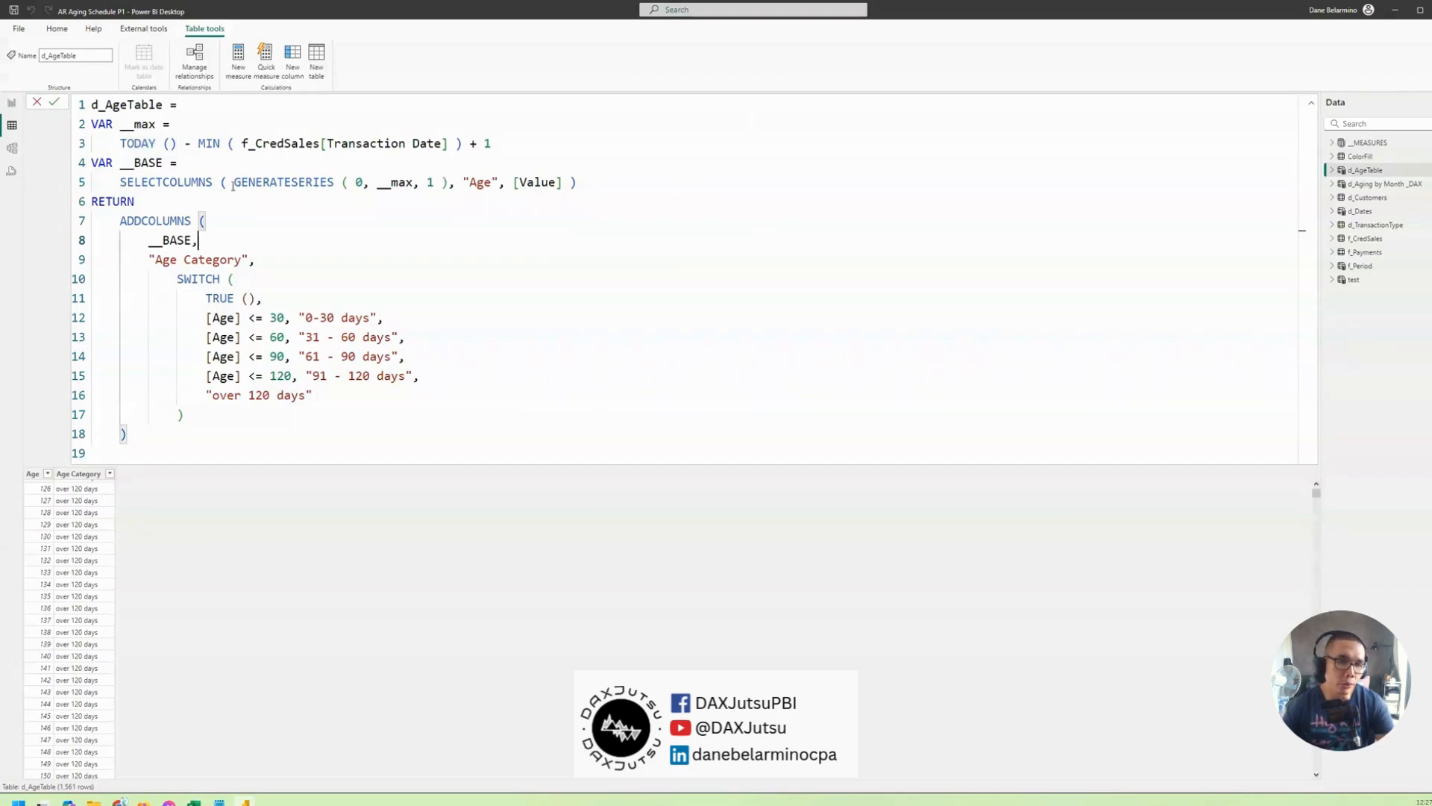
# Highlight GENERATESERIES ( 0, __max, 1 ), inspect its output in the test table, and return to d_AgeTable.
pyautogui.moveTo(233, 186); pyautogui.dragTo(448, 182)
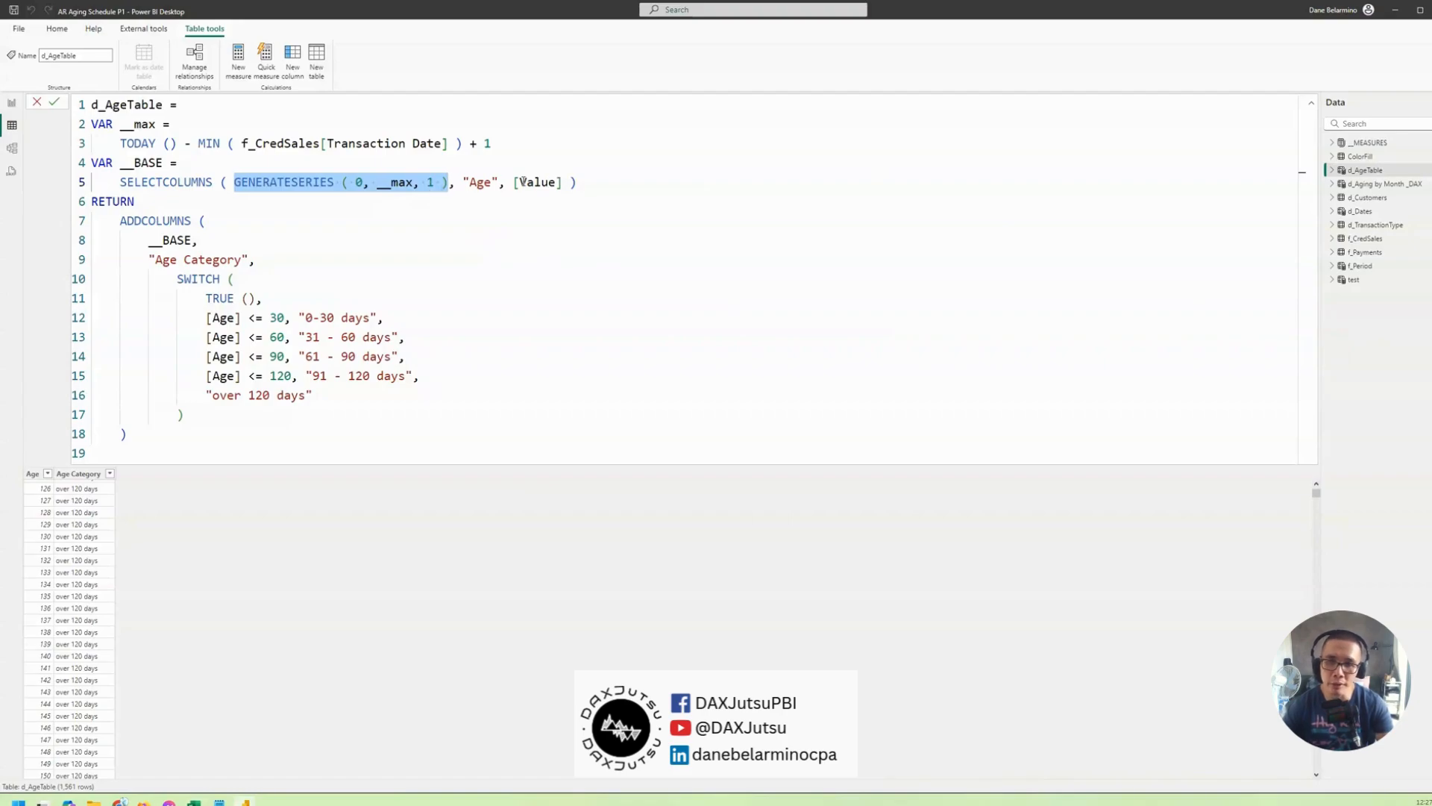
pyautogui.click(1364, 279)
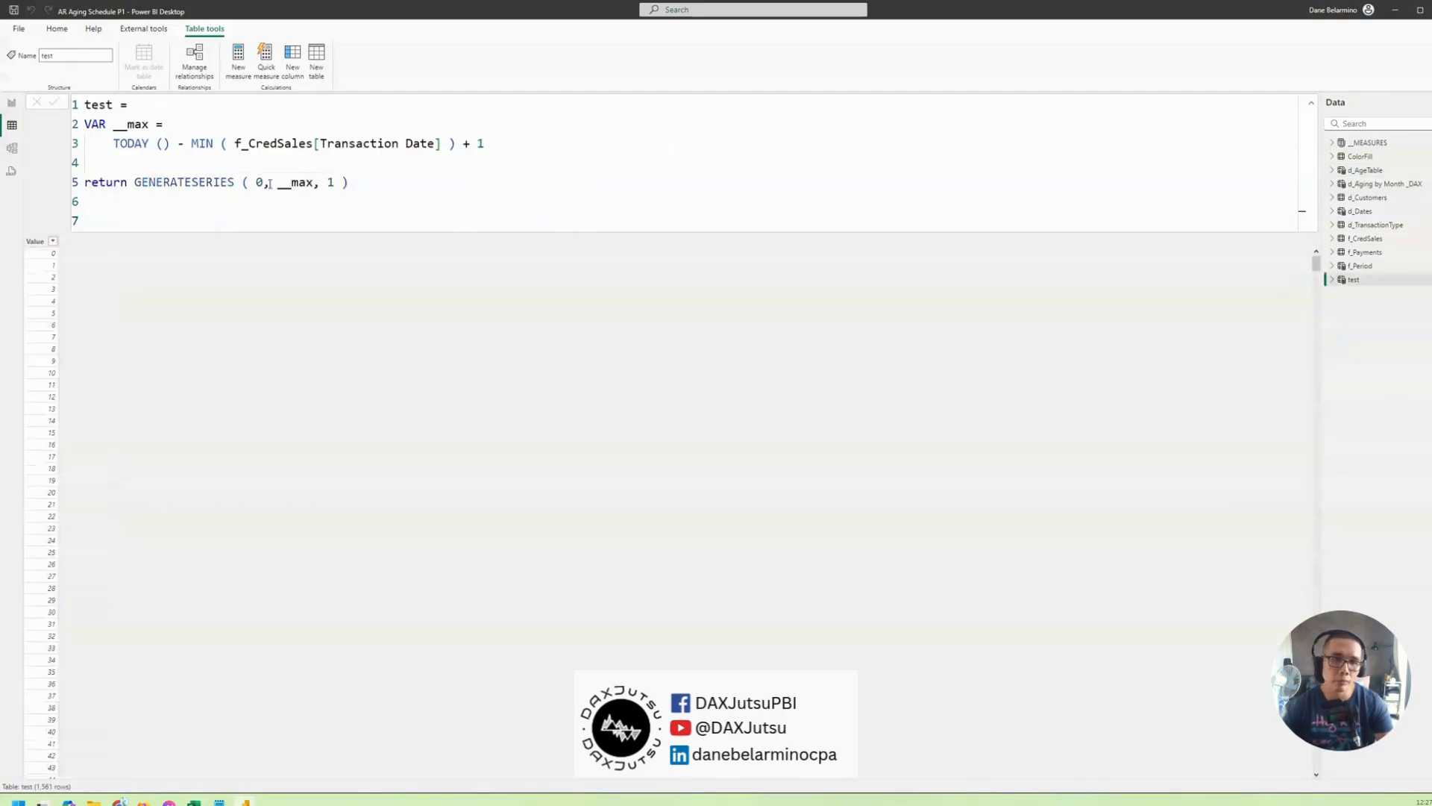
pyautogui.click(1376, 170)
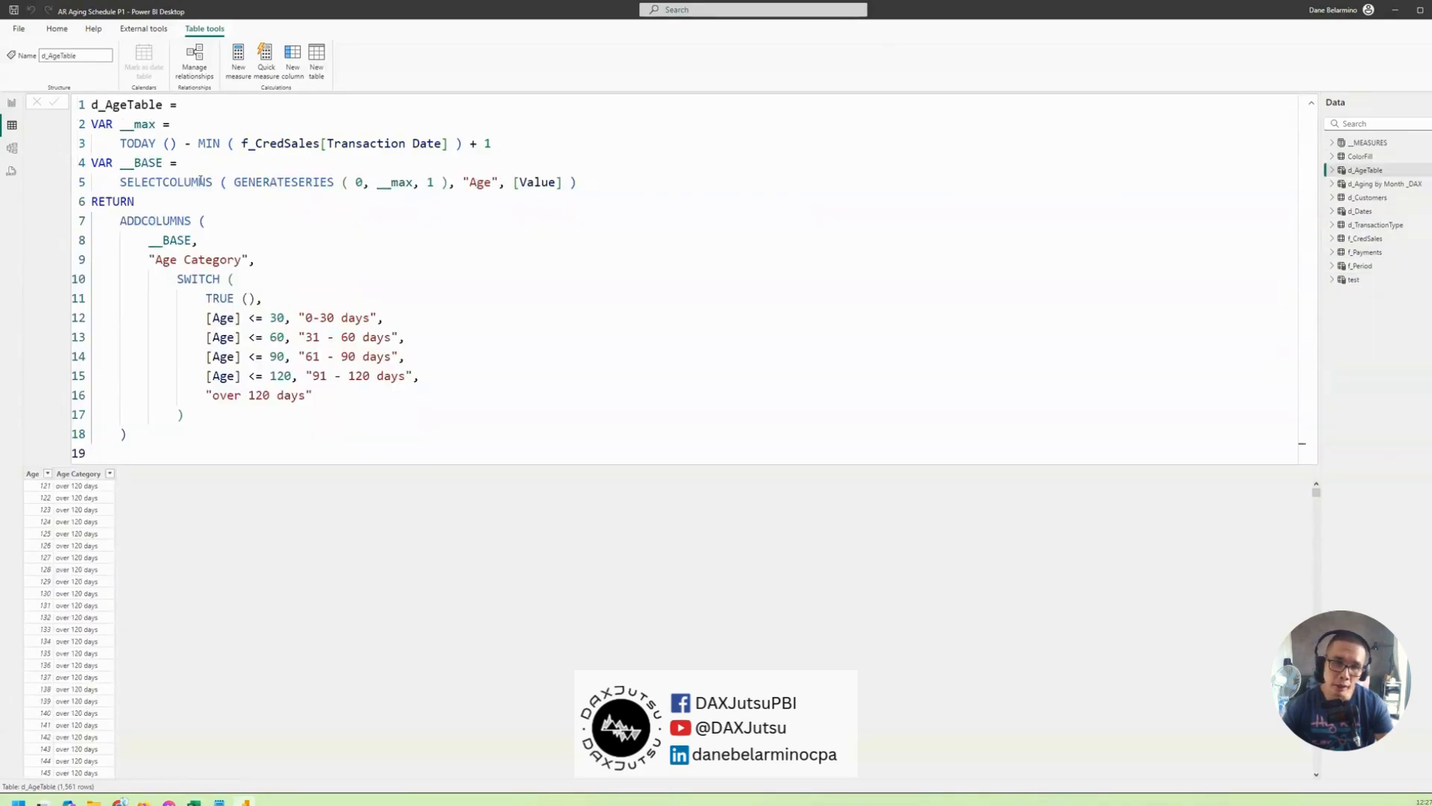
# Examine the SELECTCOLUMNS expression with its "Age" and [Value] arguments and the ADDCOLUMNS call in the d_AgeTable formula.
pyautogui.moveTo(464, 183); pyautogui.dragTo(569, 183)
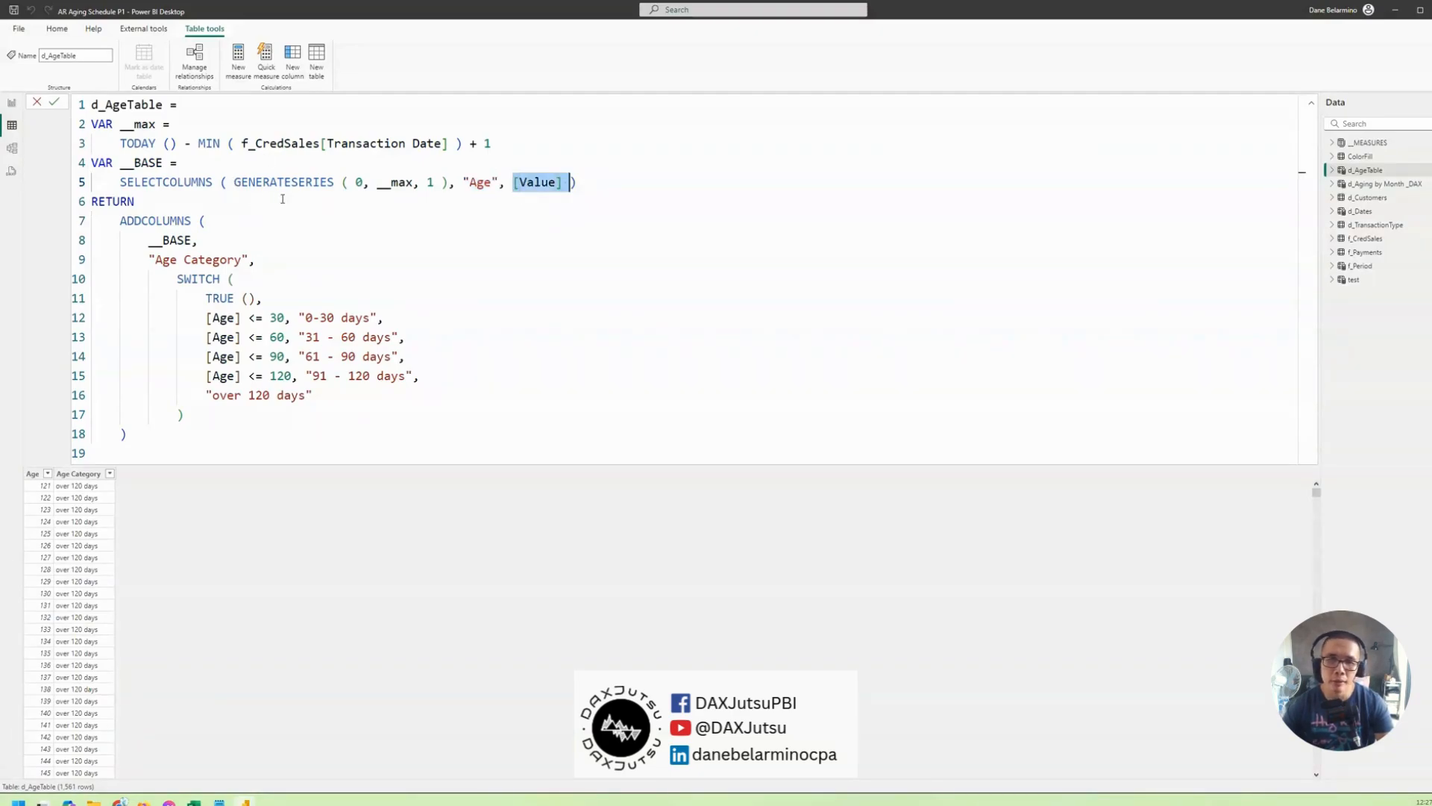
pyautogui.moveTo(236, 183); pyautogui.dragTo(499, 182)
pyautogui.click(460, 185)
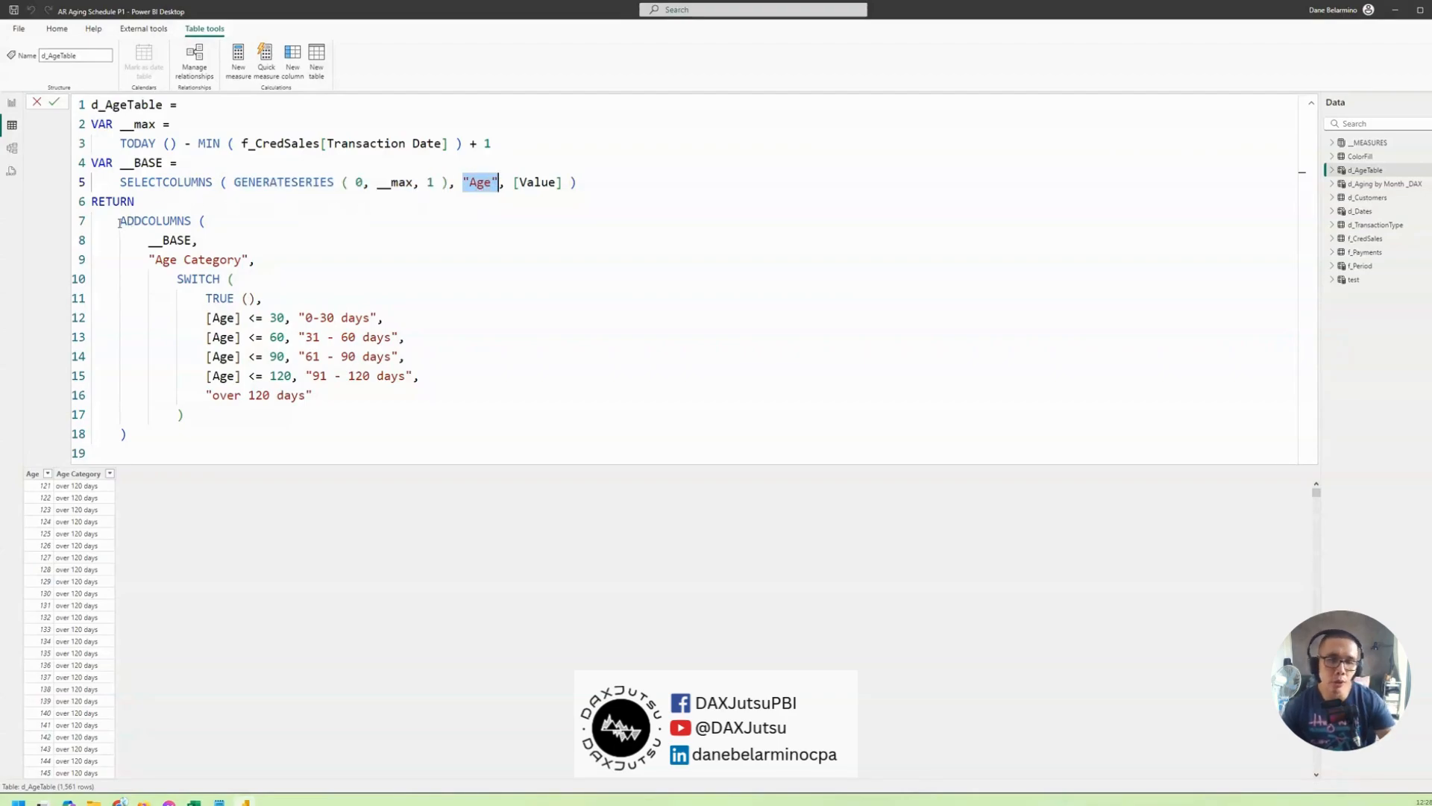
pyautogui.moveTo(120, 222); pyautogui.dragTo(272, 217)
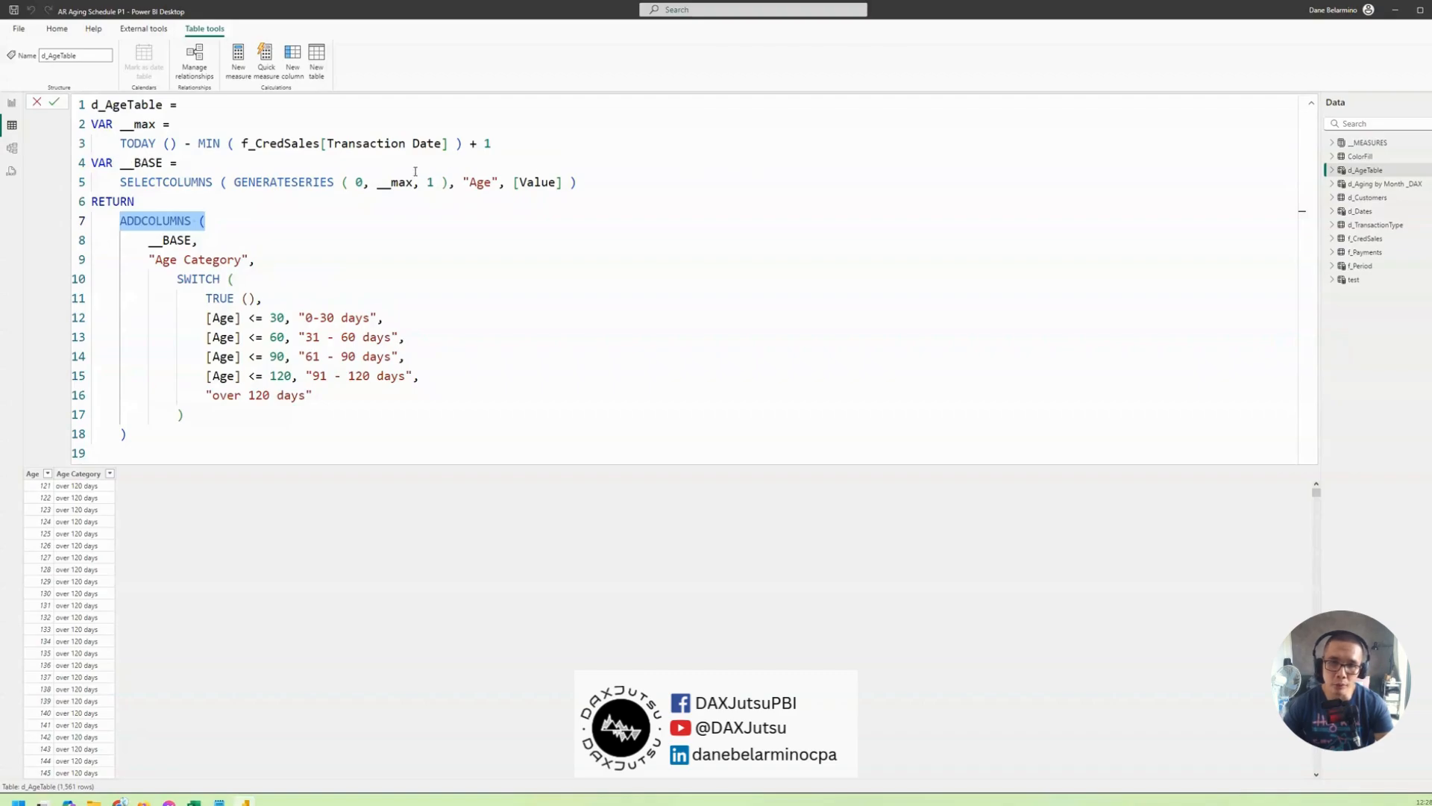
pyautogui.moveTo(113, 184); pyautogui.dragTo(149, 202)
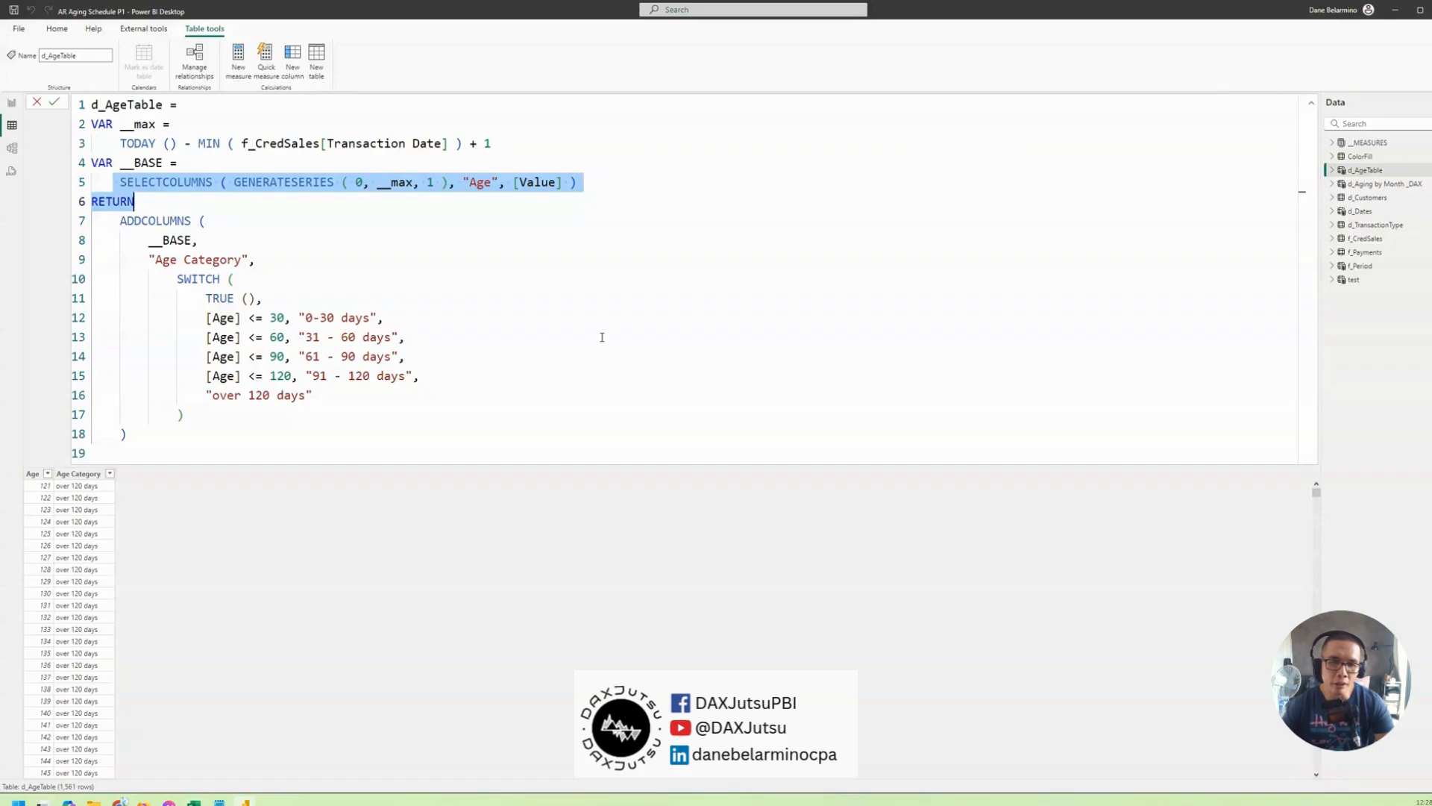
# Examine the SWITCH conditions for the "0-30 days" and "31 - 60 days" age categories in the d_AgeTable formula.
pyautogui.click(543, 330)
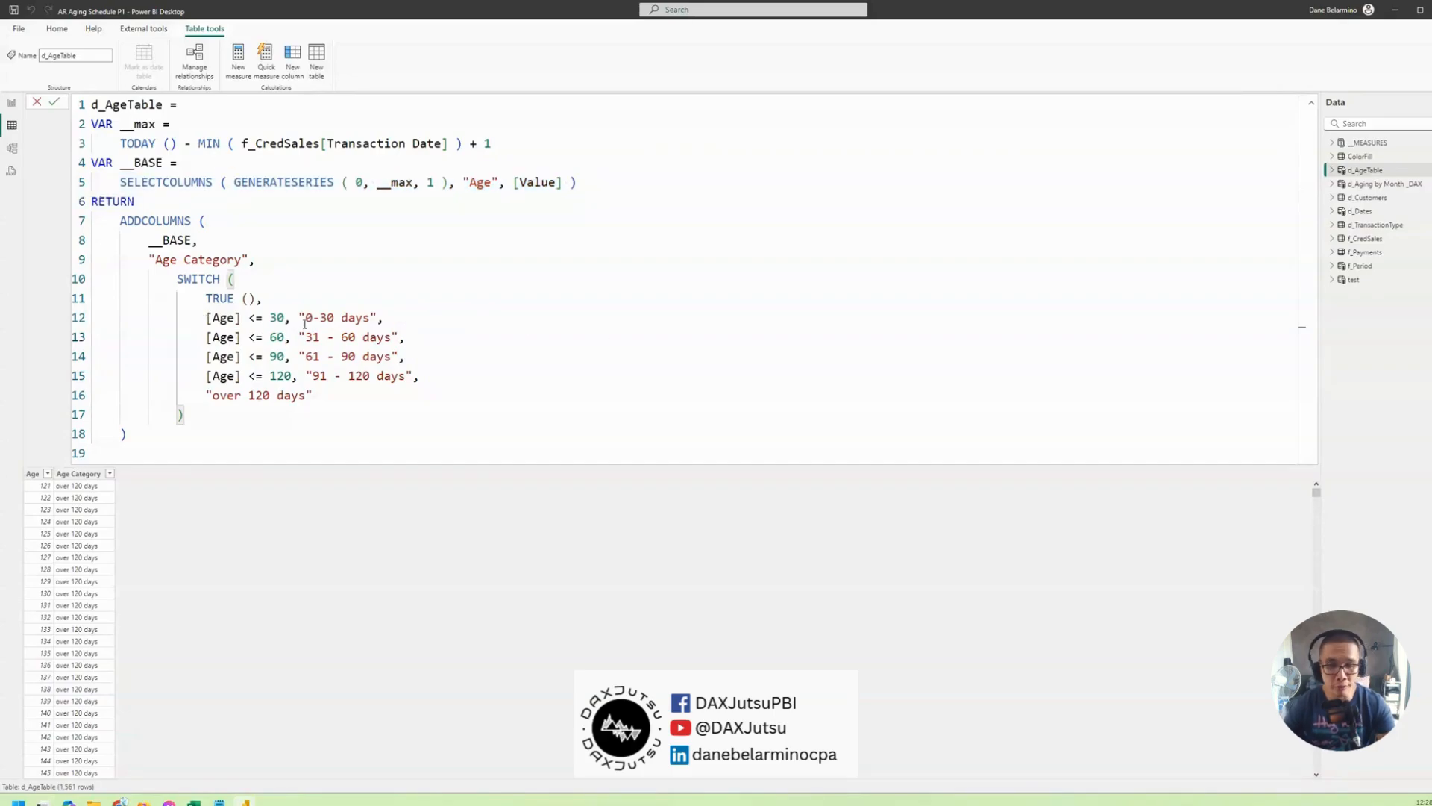
pyautogui.moveTo(383, 317); pyautogui.dragTo(206, 318)
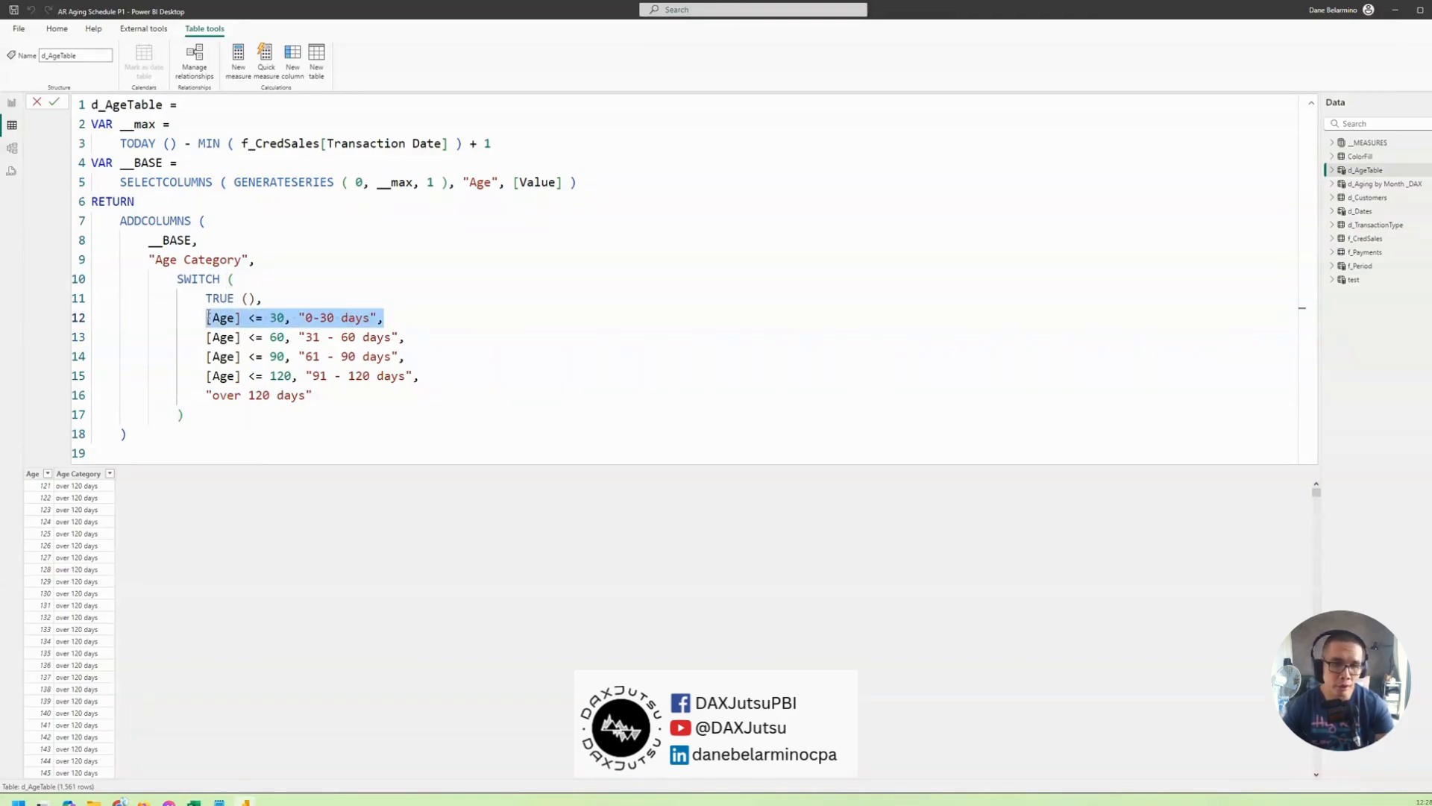
pyautogui.moveTo(299, 318); pyautogui.dragTo(206, 338)
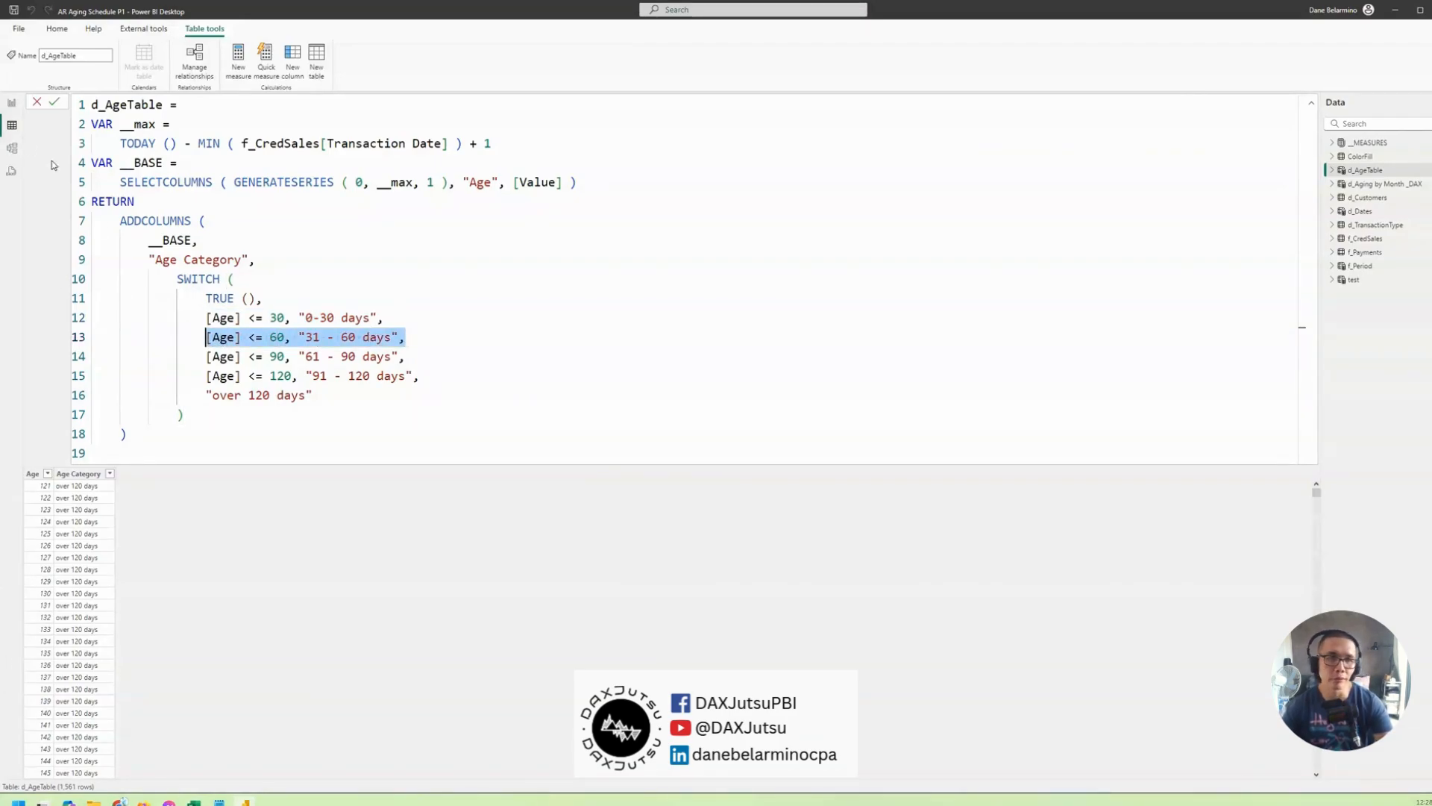
# Return to the report, search the fields for "invoice age", and open the Invoice Age measure's formula enlarged for reading.
pyautogui.click(13, 102)
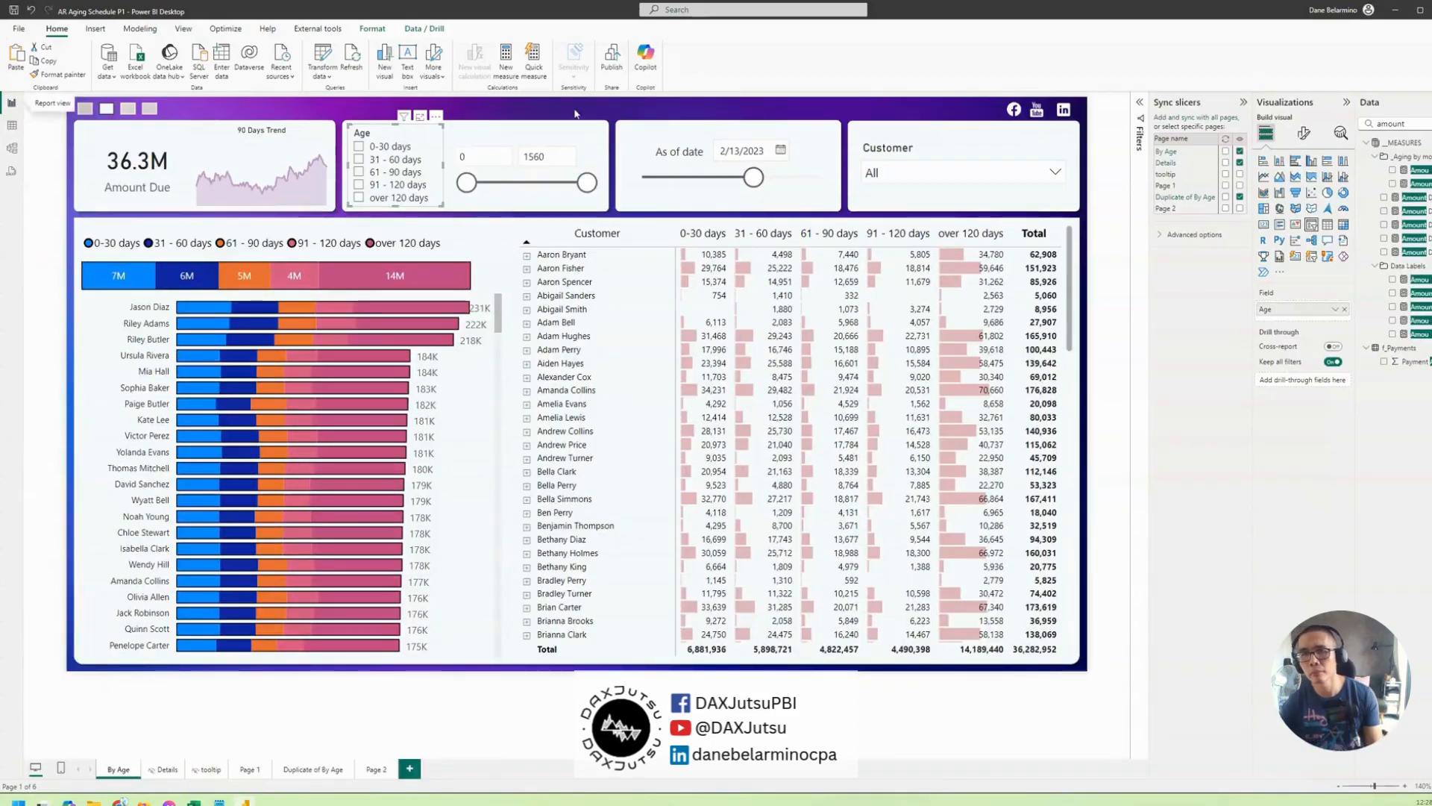
pyautogui.click(616, 111)
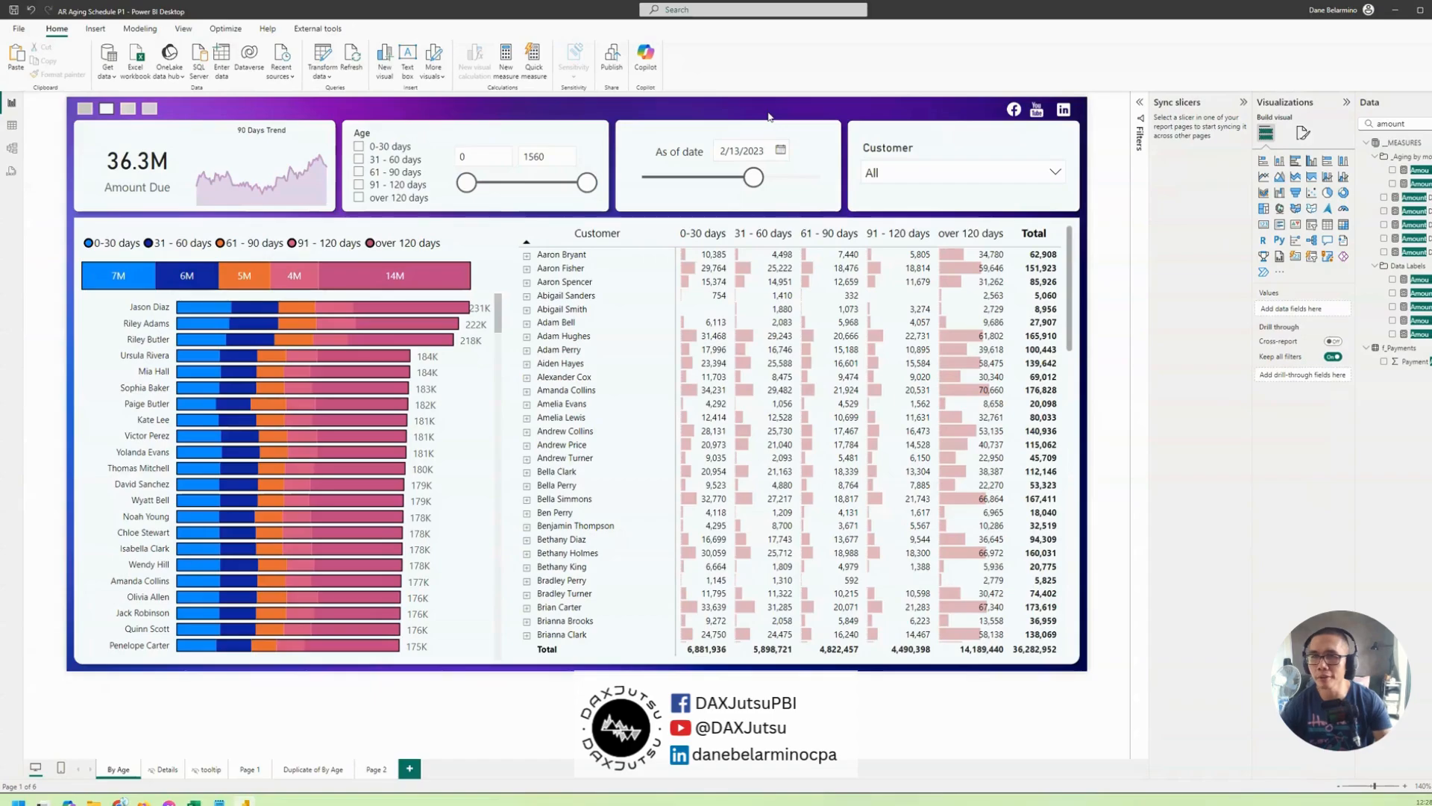
pyautogui.moveTo(1405, 124); pyautogui.dragTo(1260, 93)
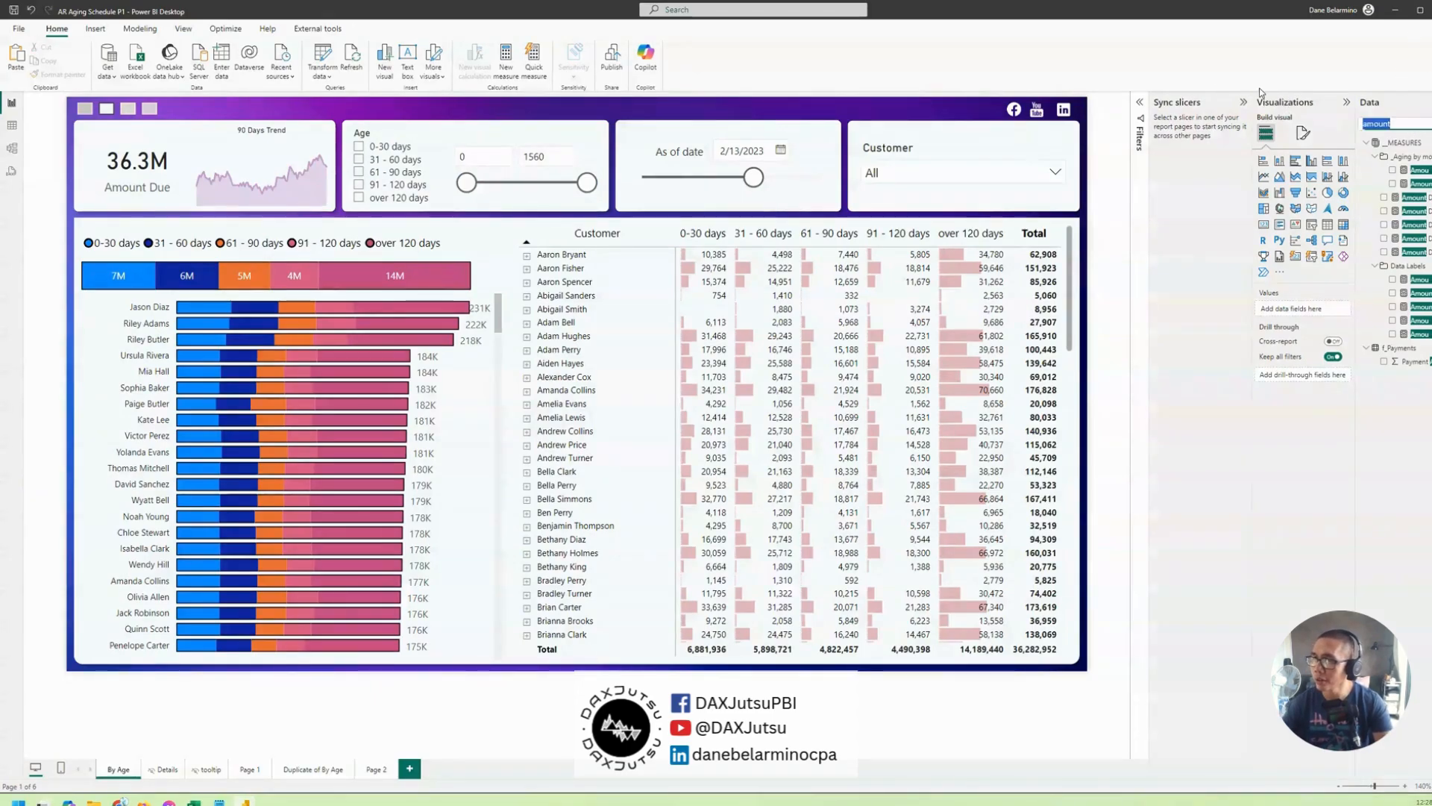
pyautogui.write('invoice age')
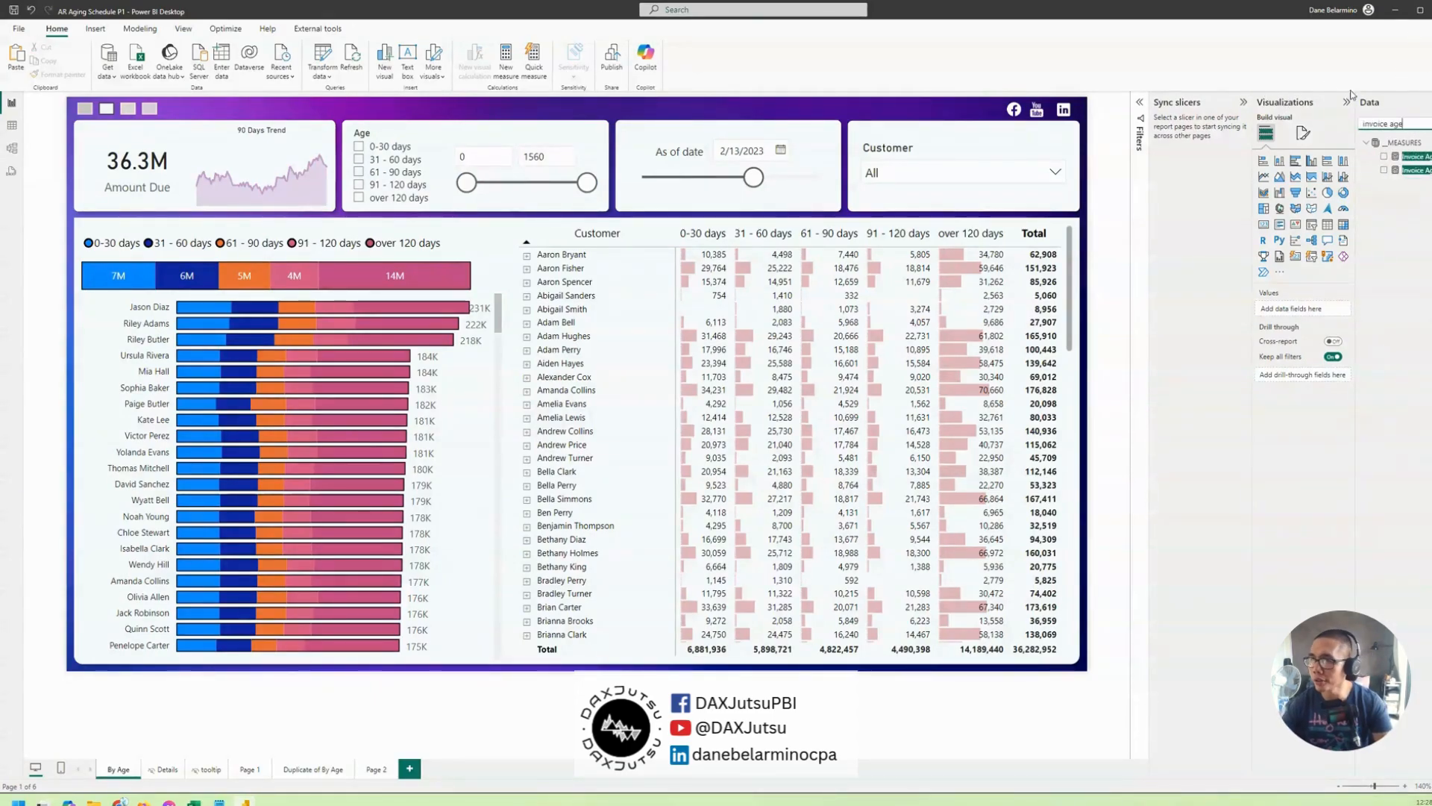
pyautogui.click(1417, 156)
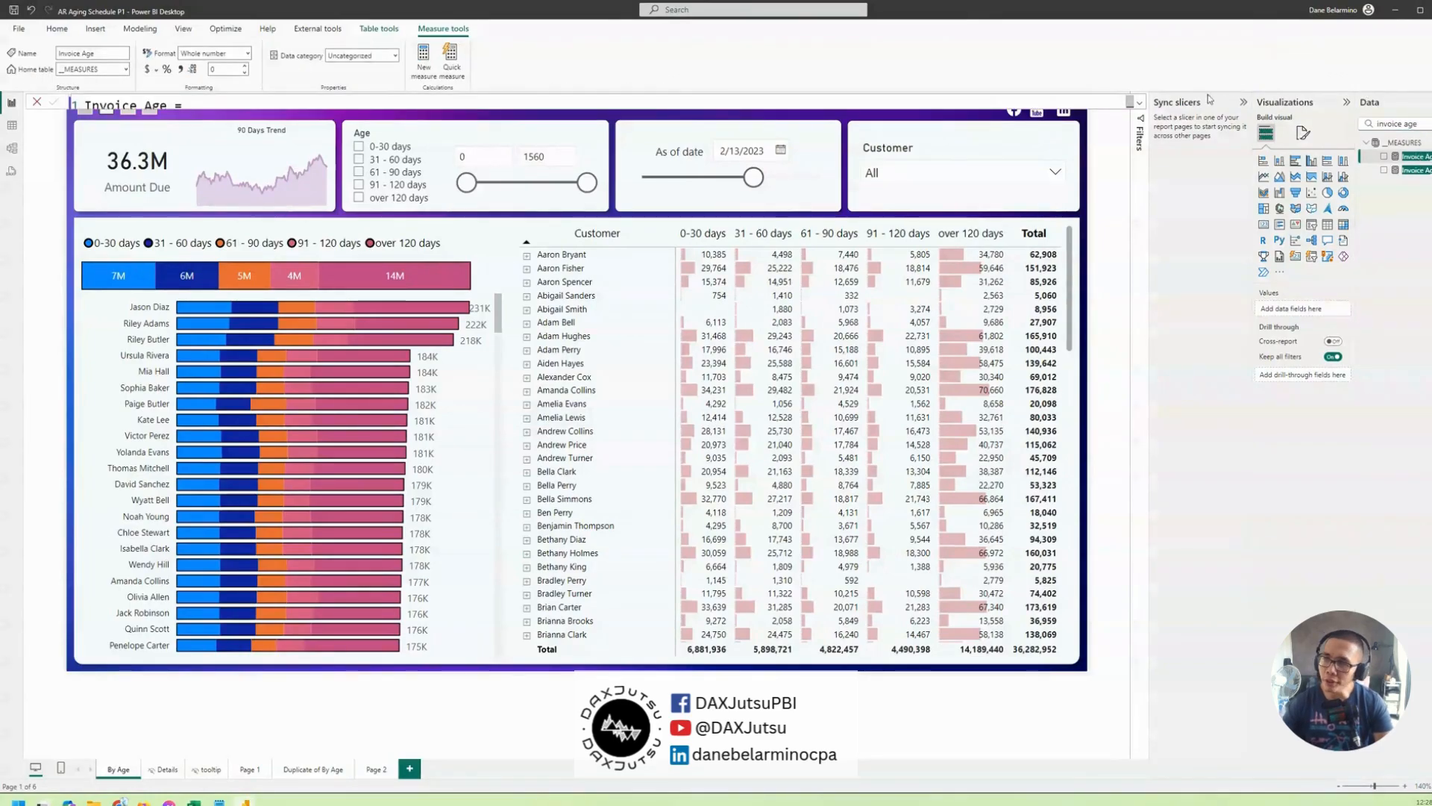
pyautogui.click(1140, 105)
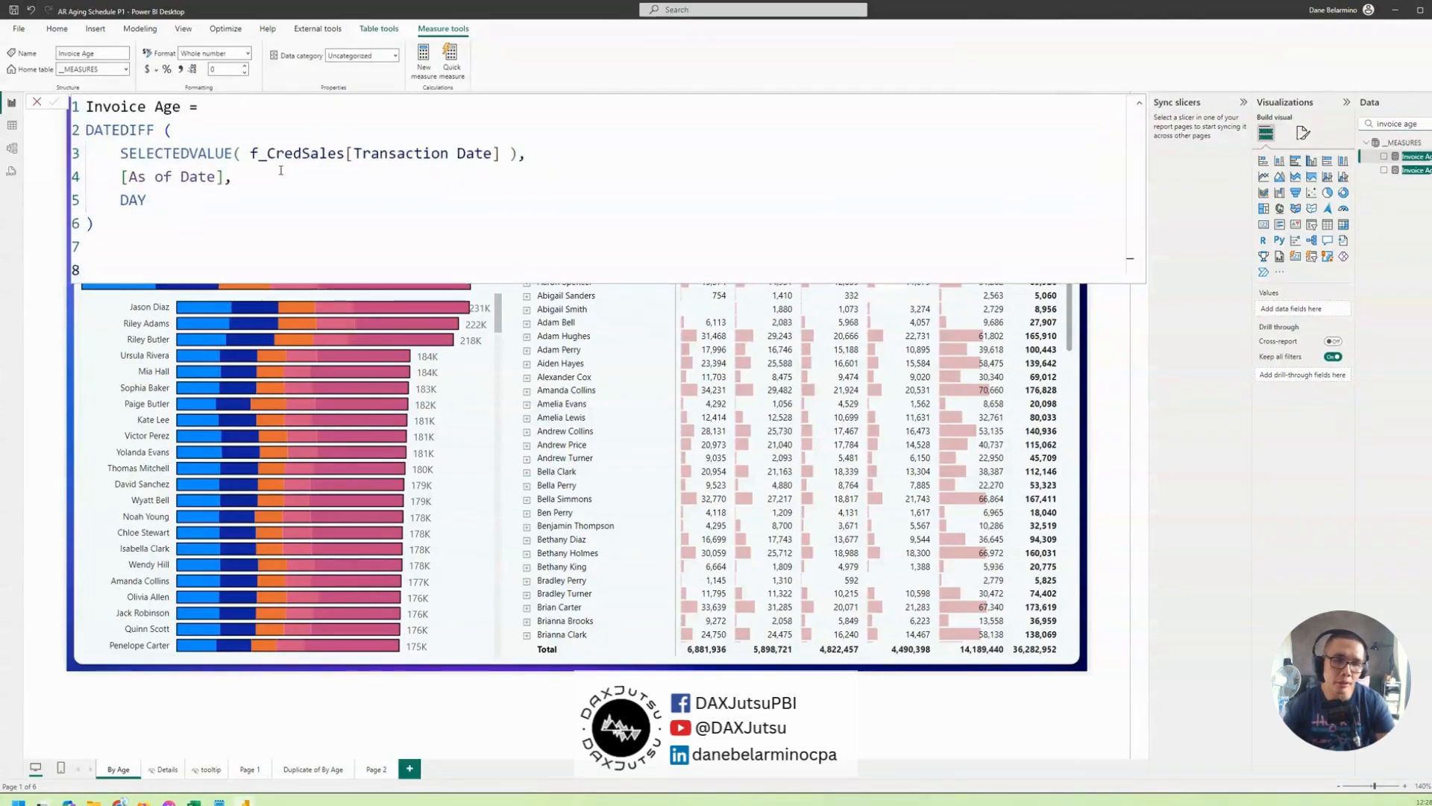
pyautogui.scroll(3, 246, 170)
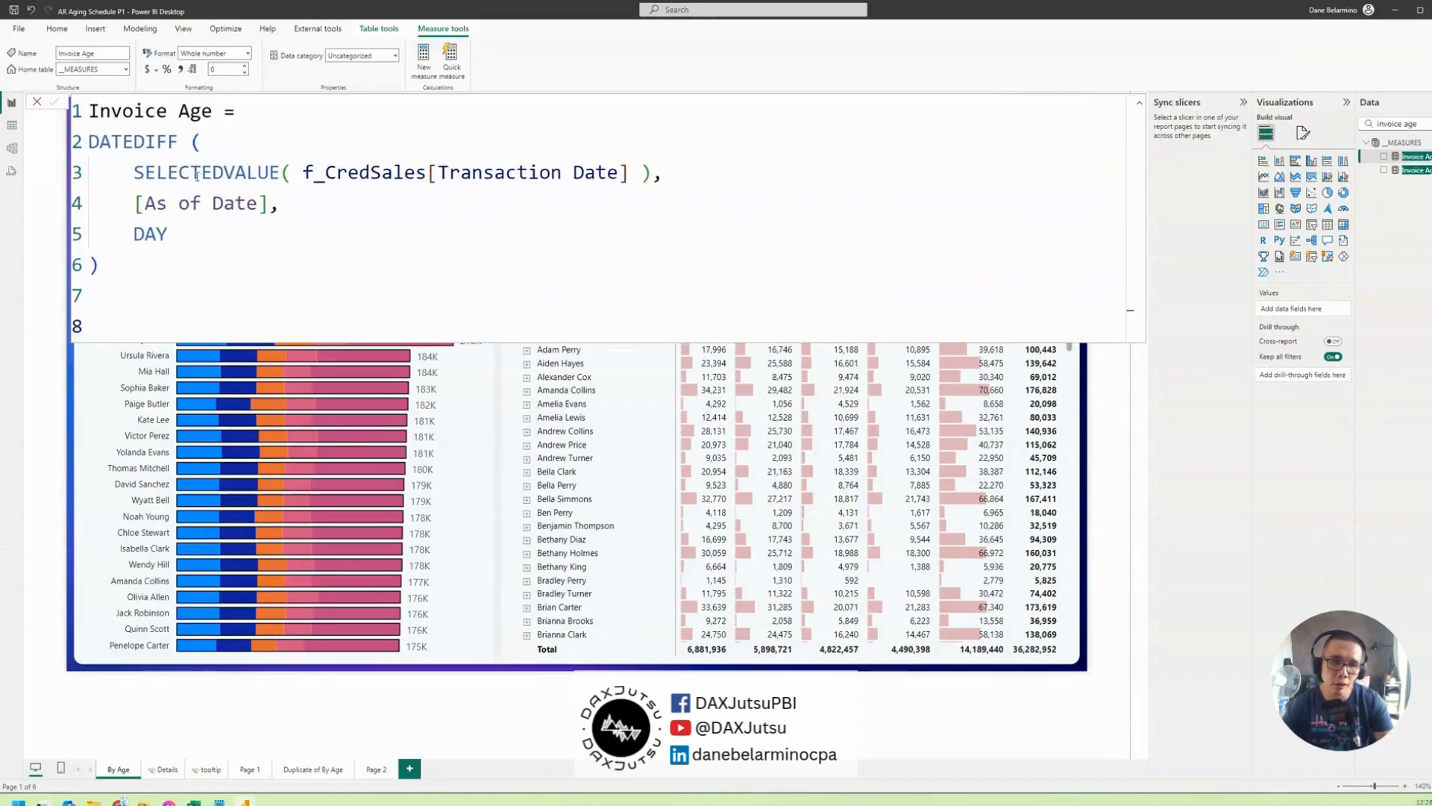
# Examine the DATEDIFF arguments in the Invoice Age formula, highlighting the SELECTEDVALUE transaction date, [As of Date] and DAY.
pyautogui.moveTo(129, 171); pyautogui.dragTo(663, 172)
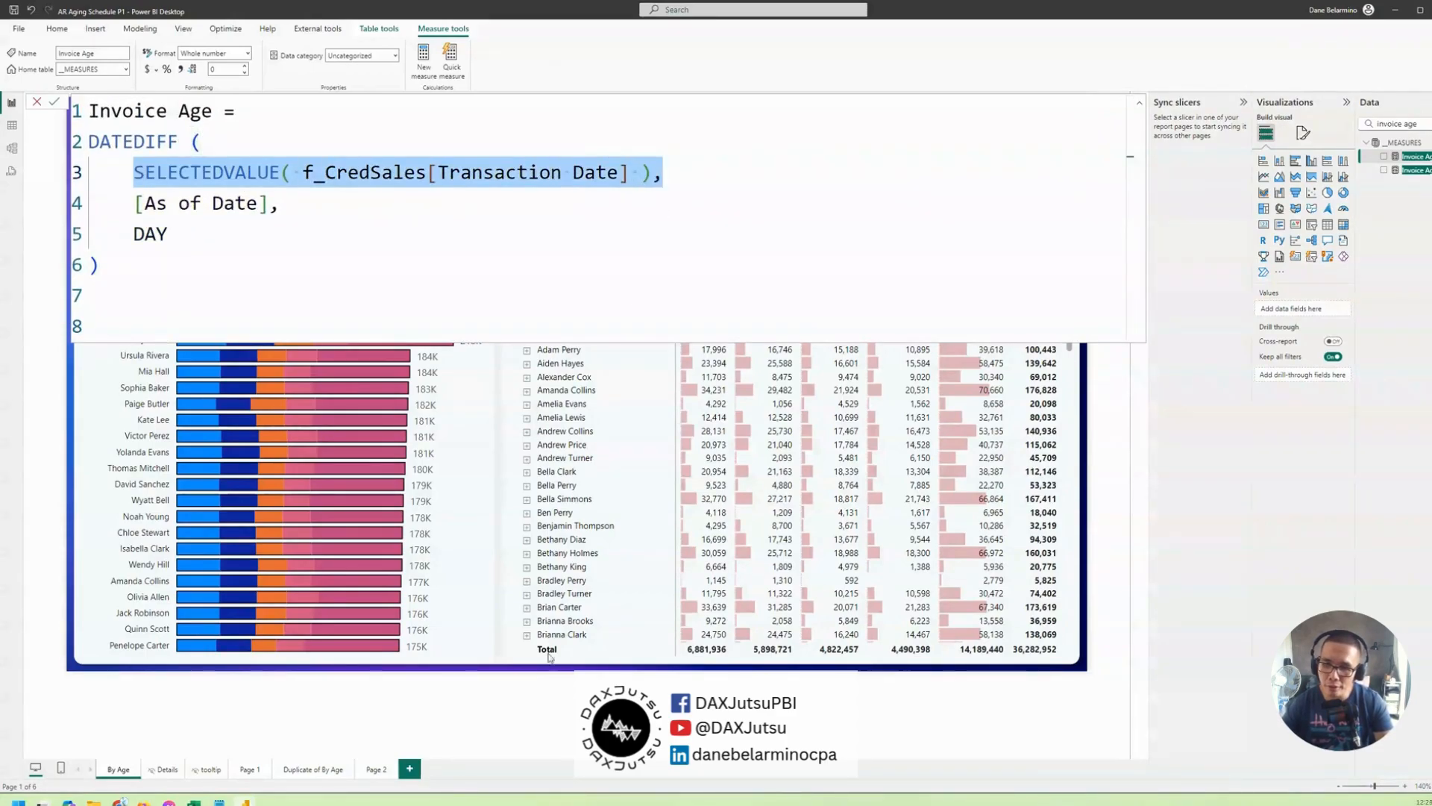
pyautogui.click(432, 235)
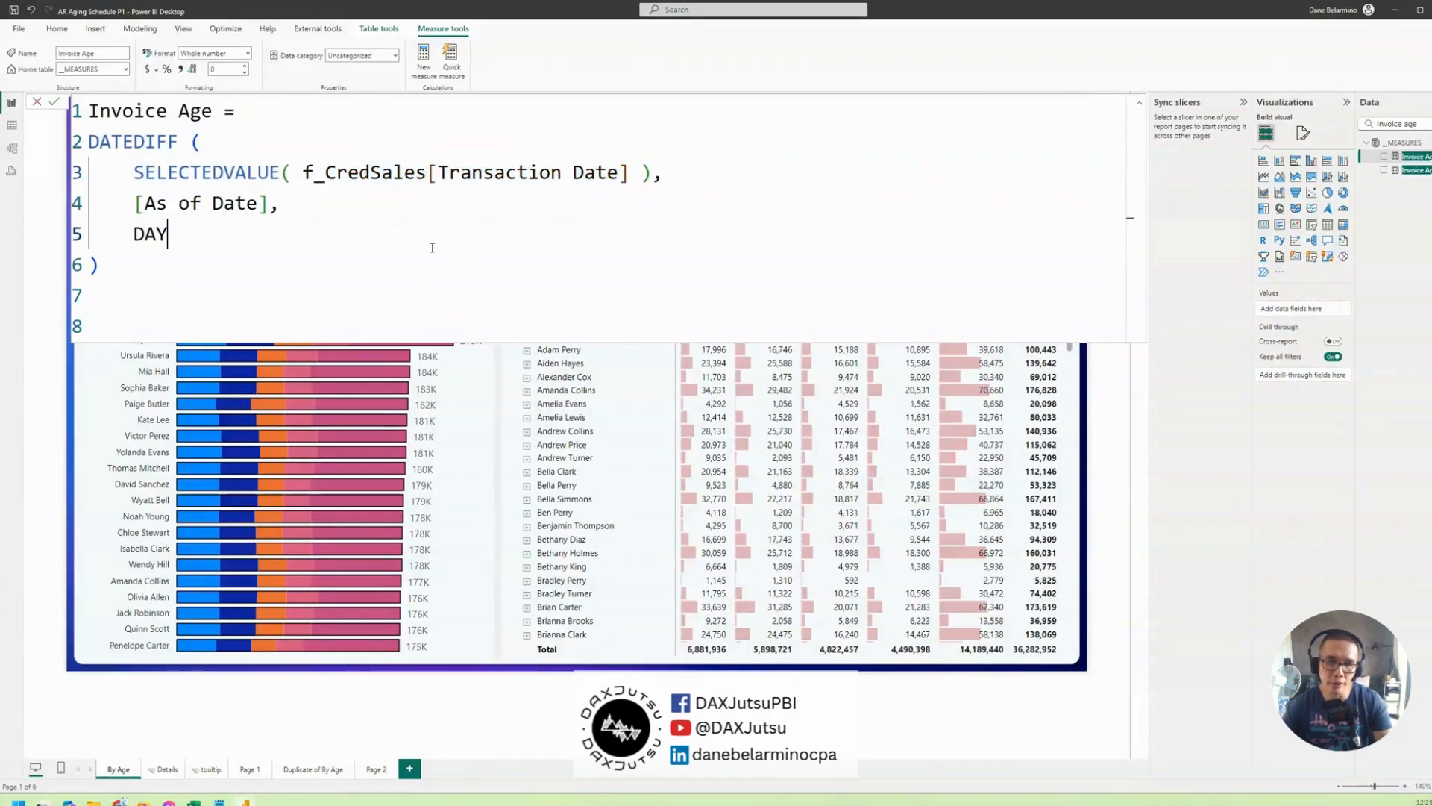
pyautogui.moveTo(135, 203); pyautogui.dragTo(280, 203)
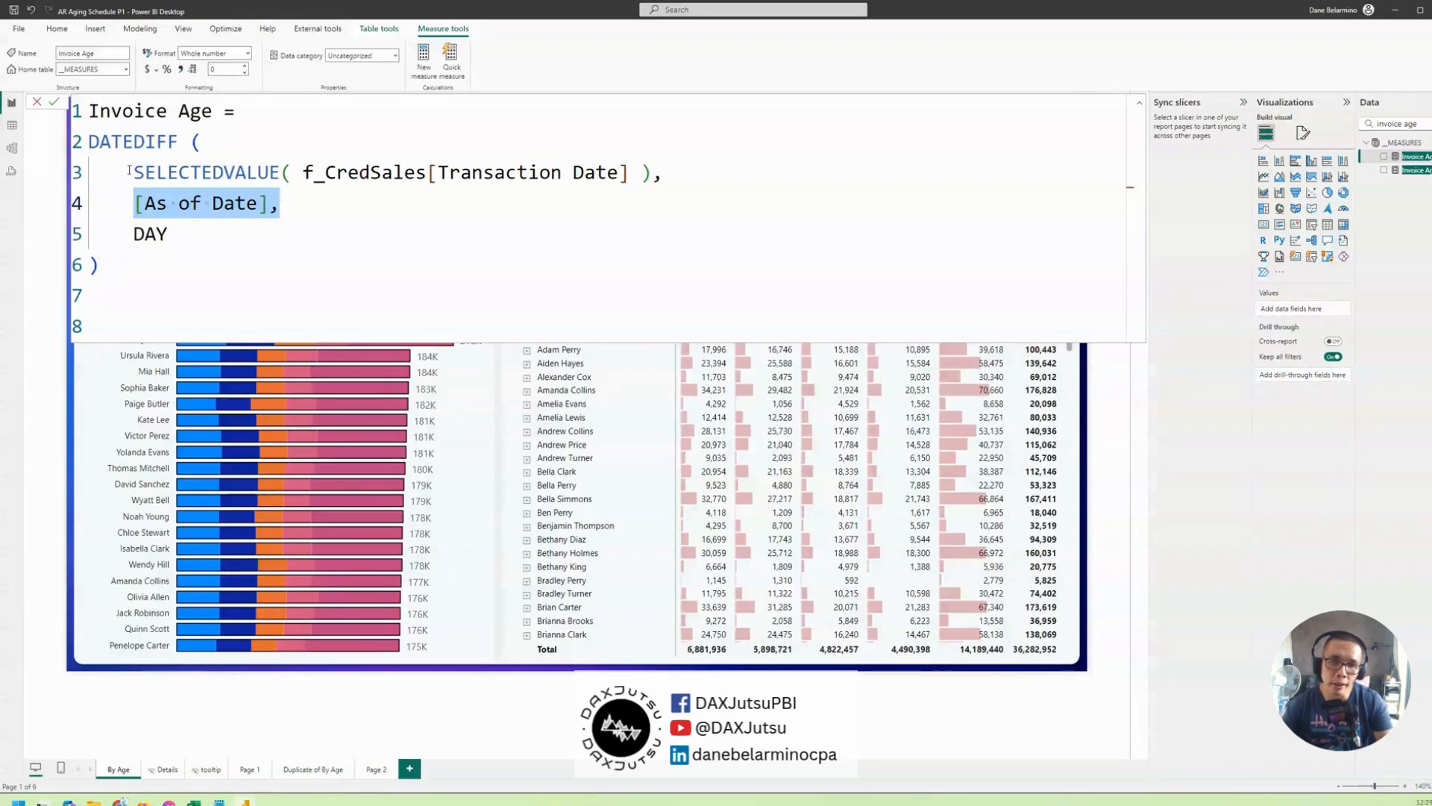
pyautogui.click(223, 236)
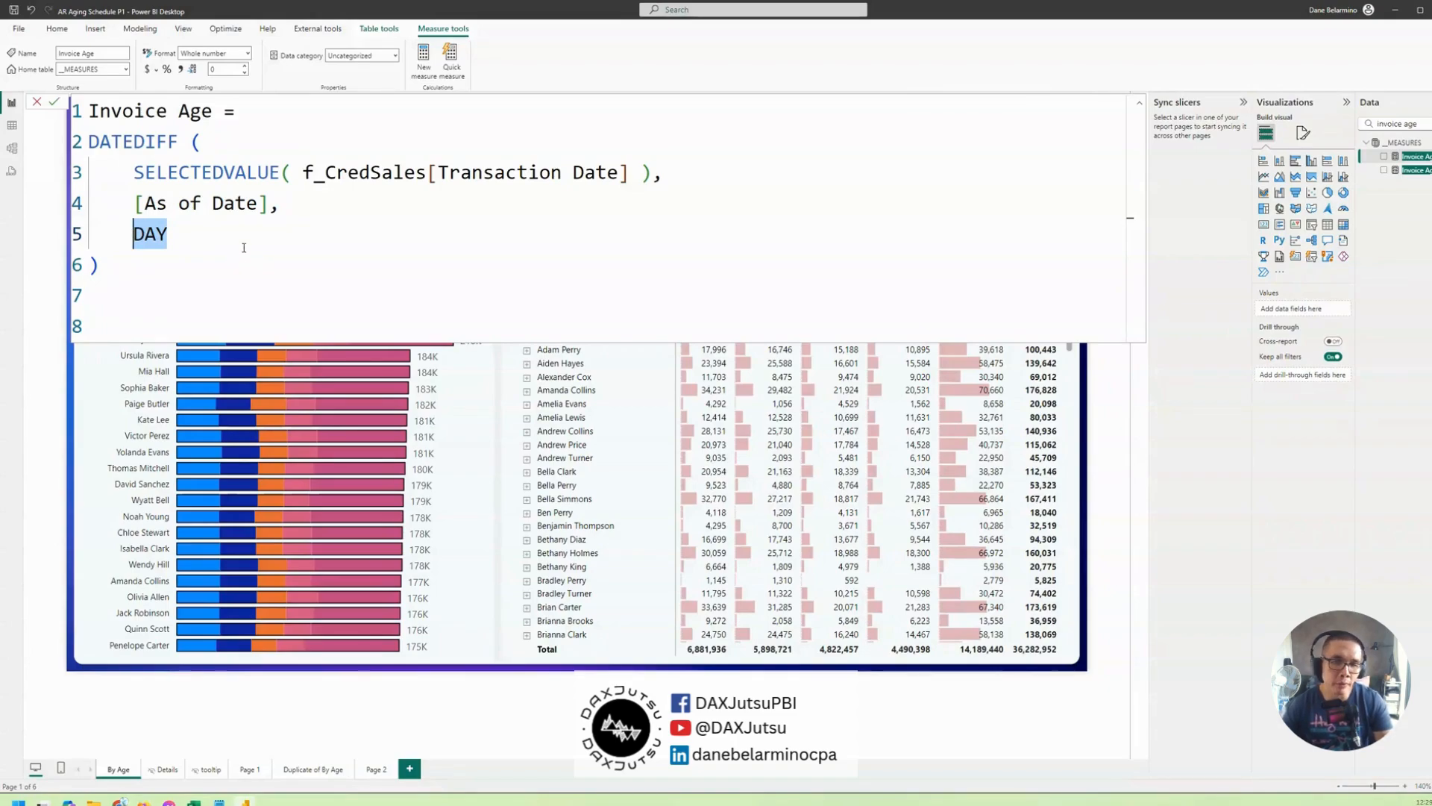
pyautogui.moveTo(132, 193); pyautogui.dragTo(277, 190)
pyautogui.moveTo(124, 173); pyautogui.dragTo(662, 173)
# Add the comment line //[As of Date] - SELECTEDVALUE( f_CredSales[Transaction Date] ) above DATEDIFF in the Invoice Age formula.
pyautogui.click(275, 116)
pyautogui.press('Return')
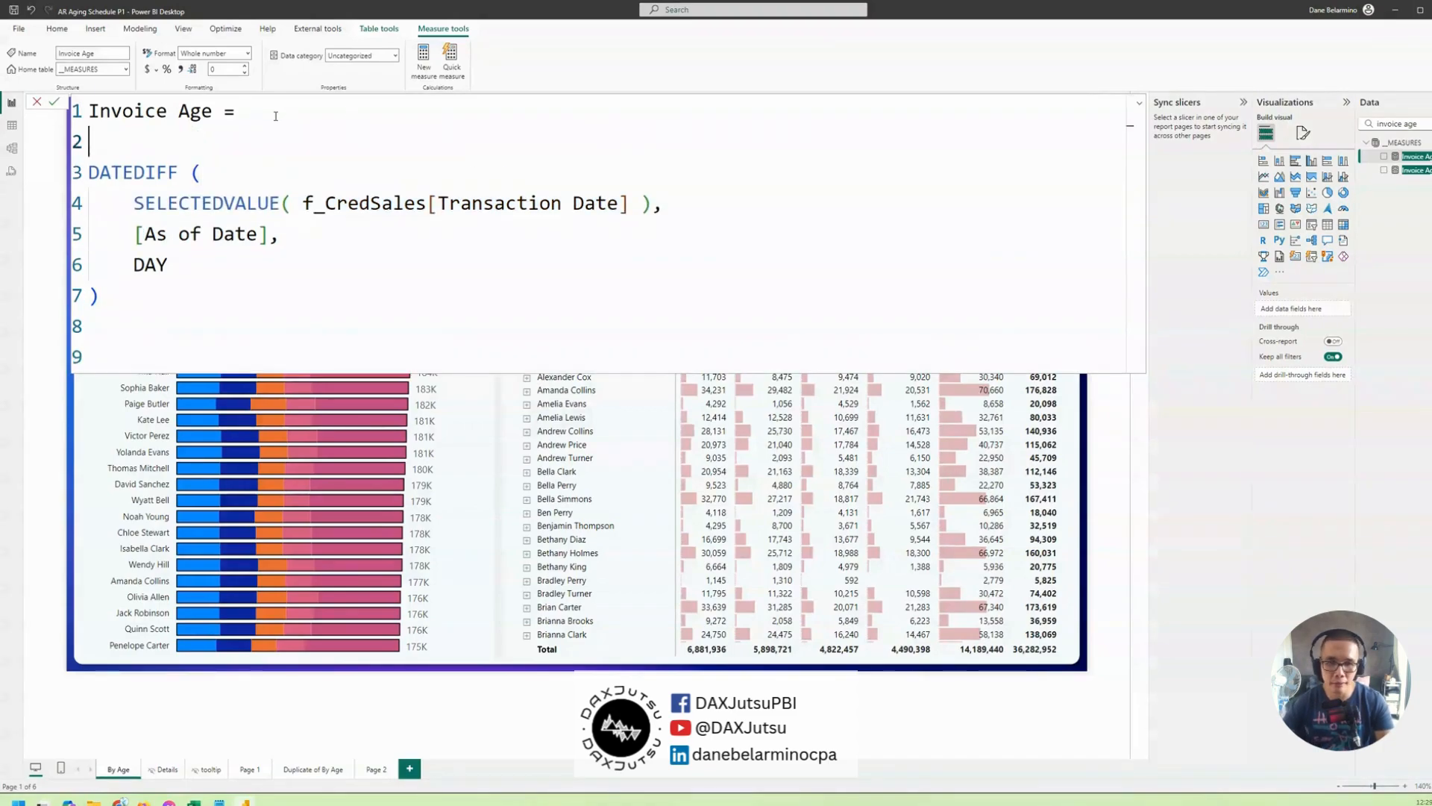
pyautogui.write('//')
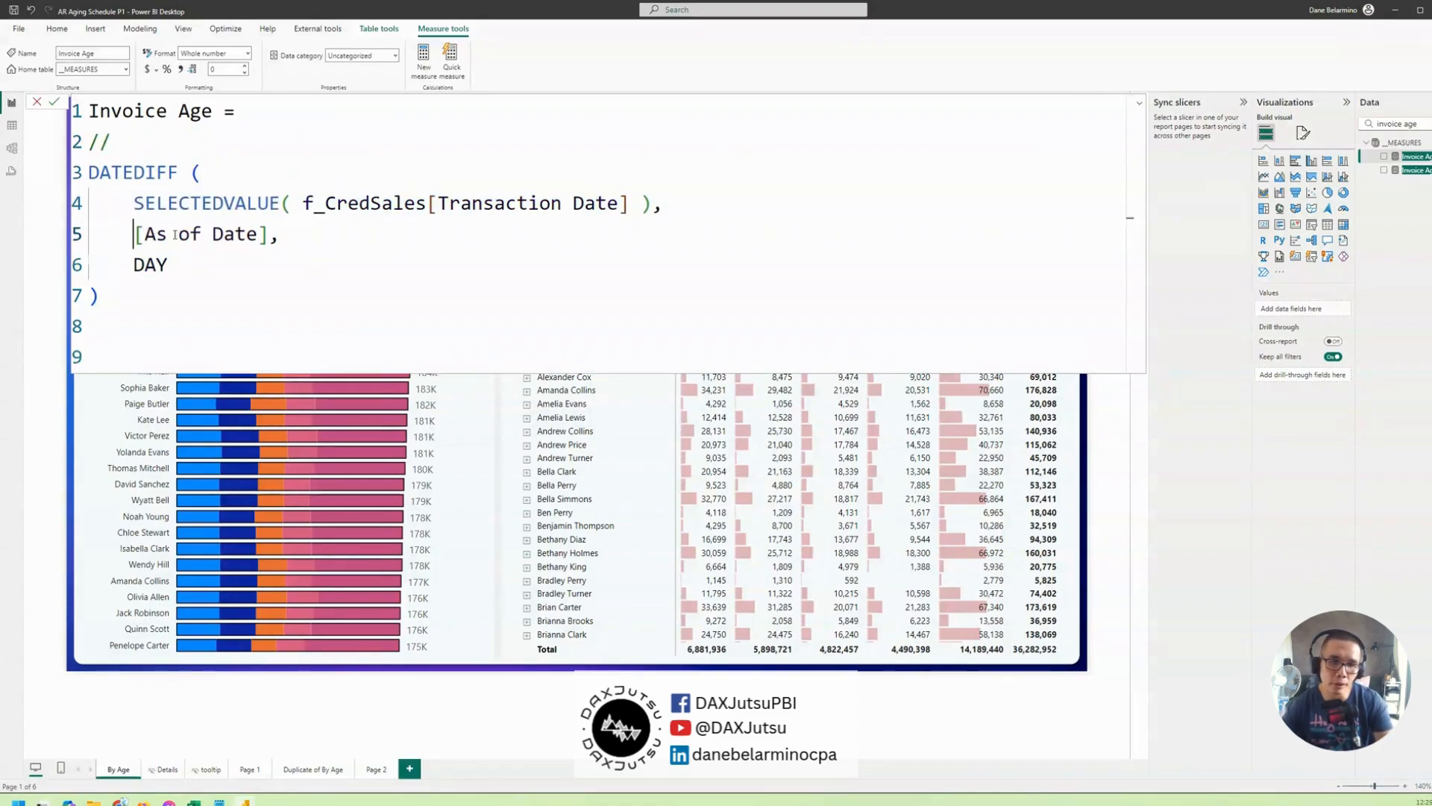
pyautogui.moveTo(135, 234); pyautogui.dragTo(267, 236)
pyautogui.hotkey('ctrl', 'c')
pyautogui.click(224, 143)
pyautogui.hotkey('ctrl', 'v')
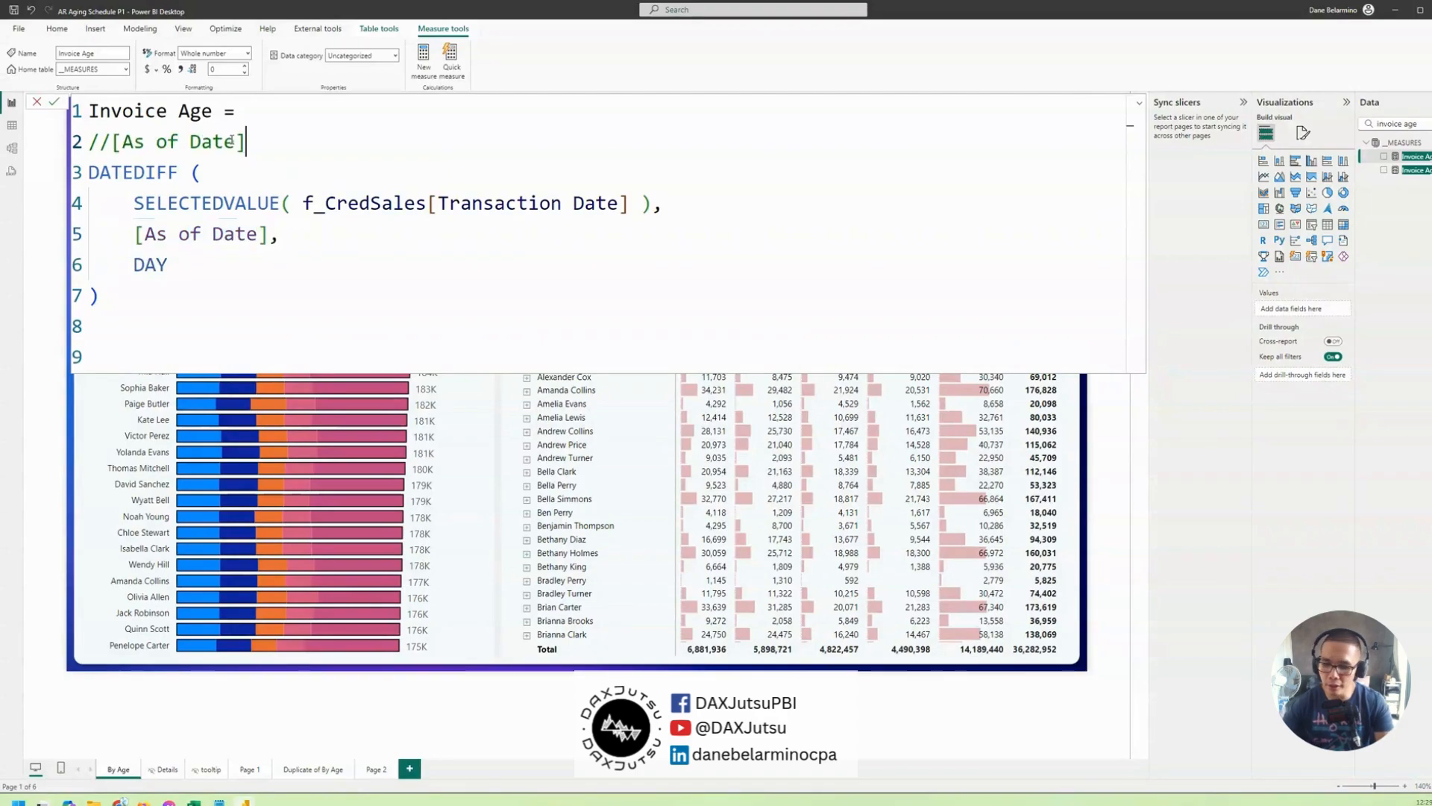
pyautogui.write('-')
pyautogui.moveTo(135, 203); pyautogui.dragTo(653, 203)
pyautogui.hotkey('ctrl', 'c')
pyautogui.click(416, 142)
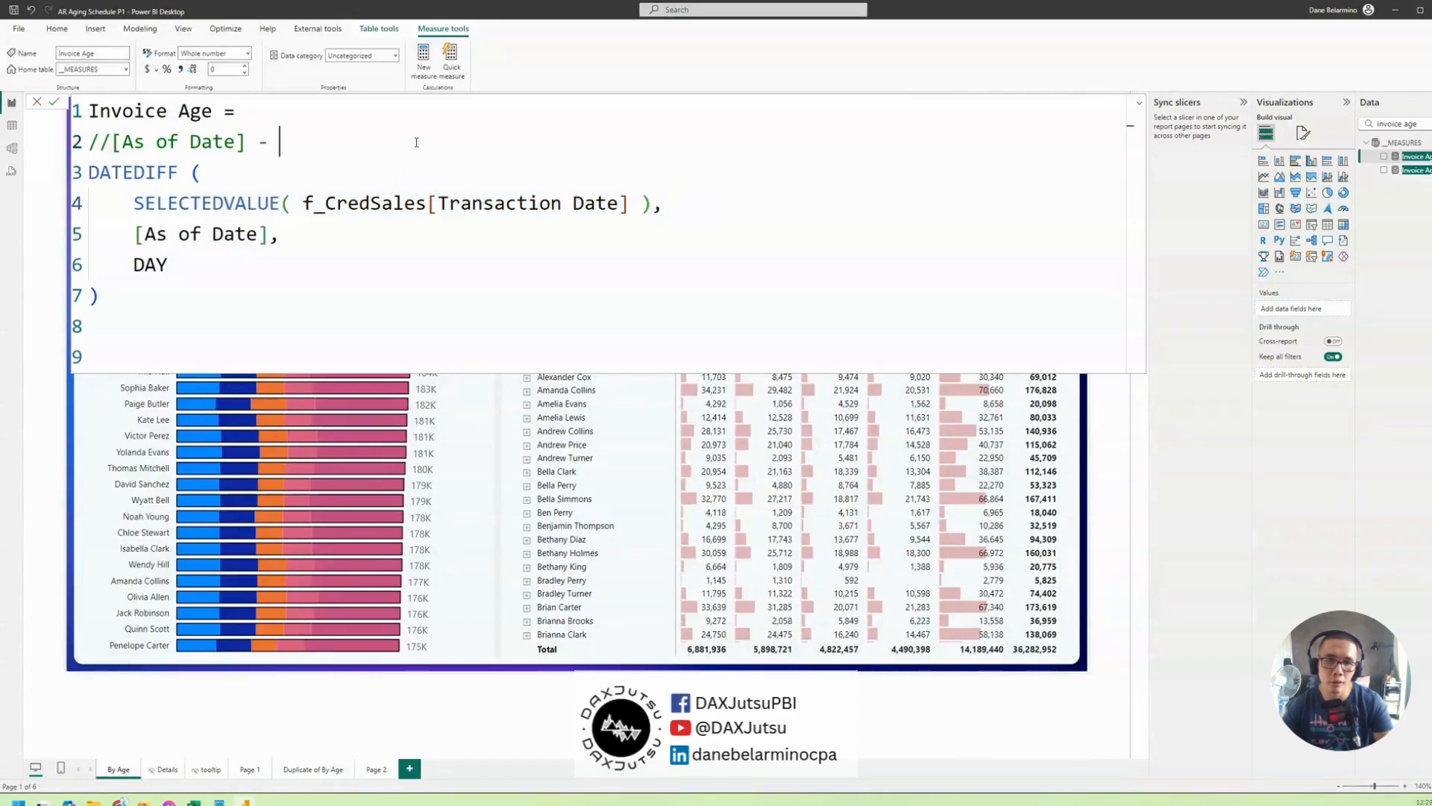
pyautogui.hotkey('ctrl', 'v')
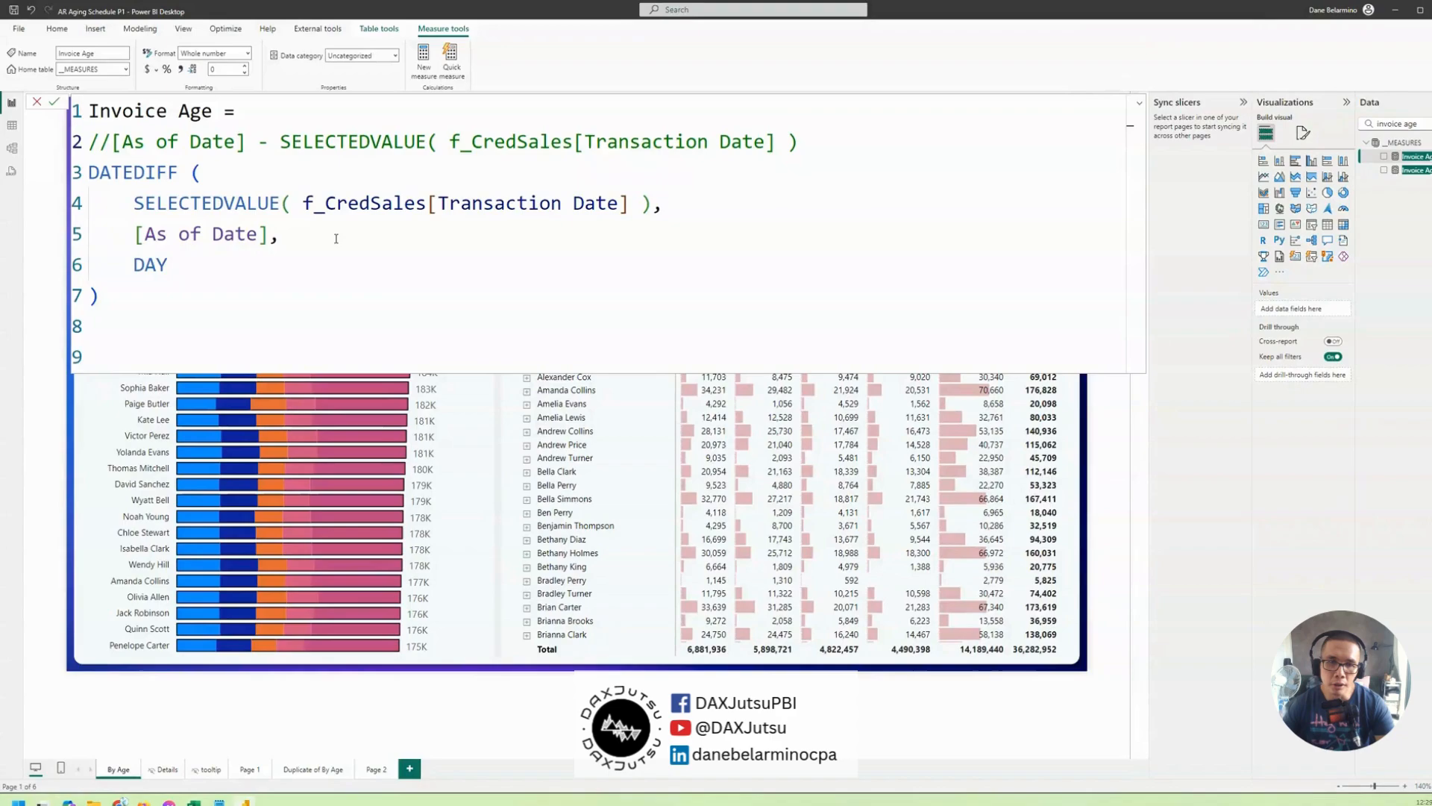
# Highlight DATEDIFF and its DAY interval in the Invoice Age formula, and discard the uncommitted comment edit.
pyautogui.click(127, 173)
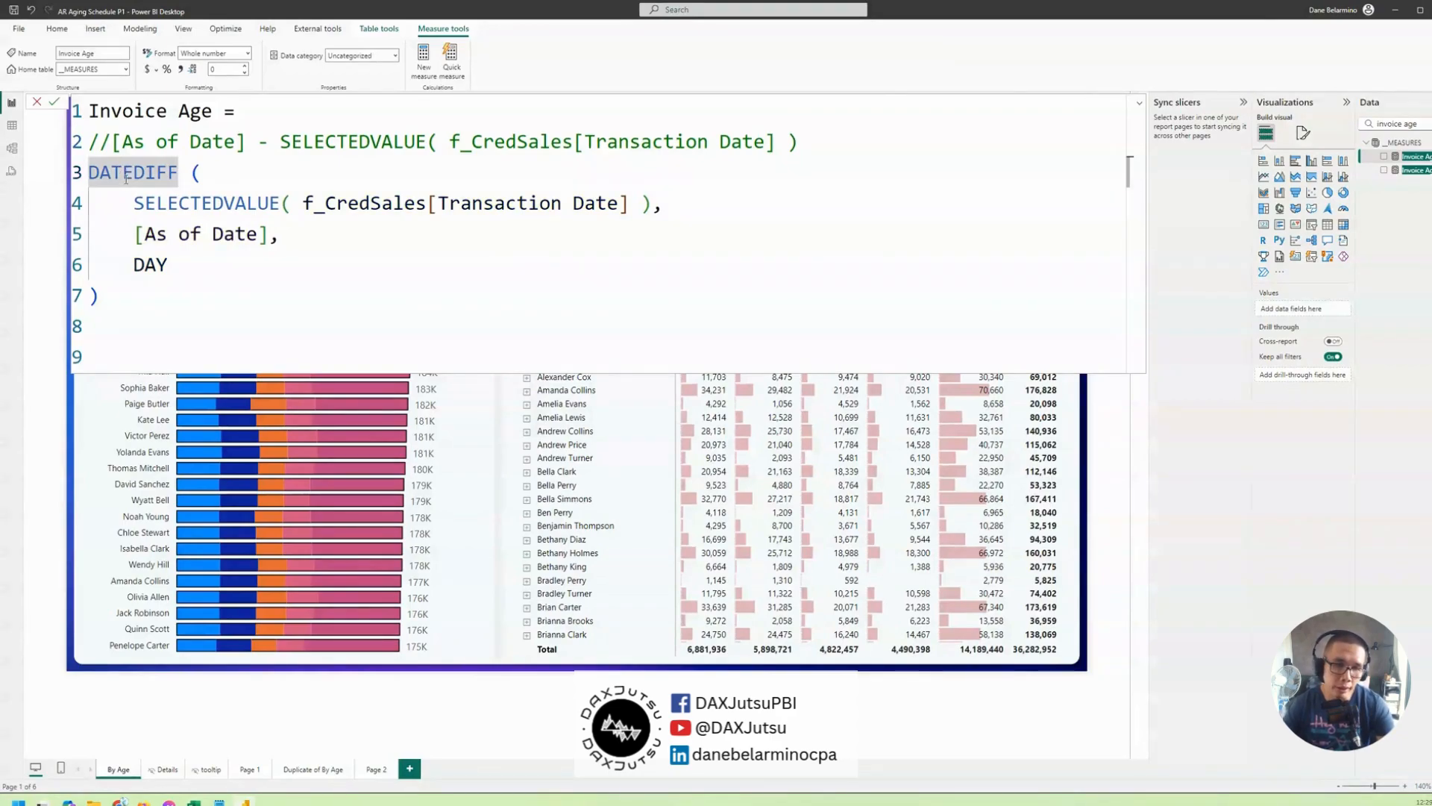
pyautogui.click(133, 264)
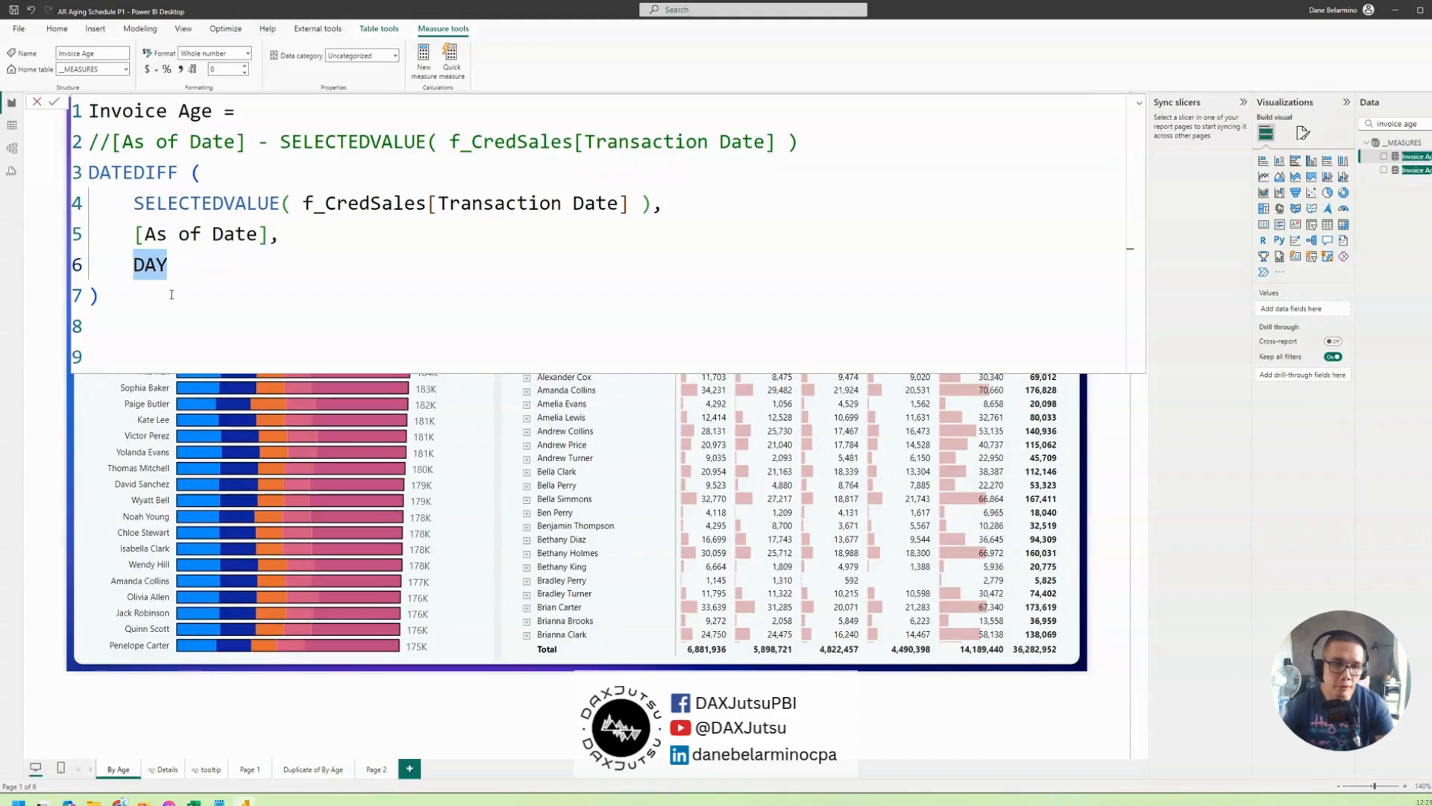
pyautogui.click(171, 294)
pyautogui.doubleClick(138, 267)
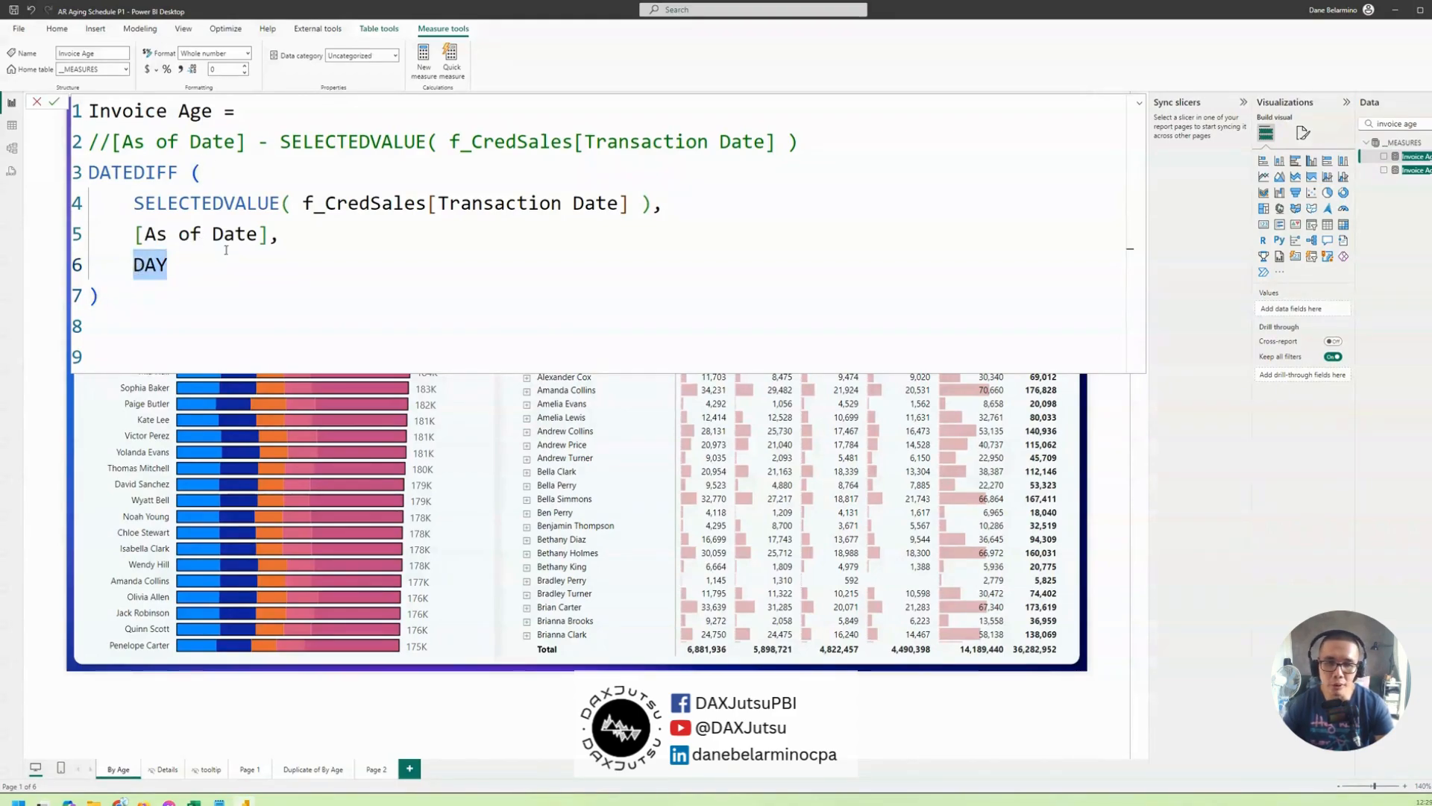
pyautogui.press('Escape')
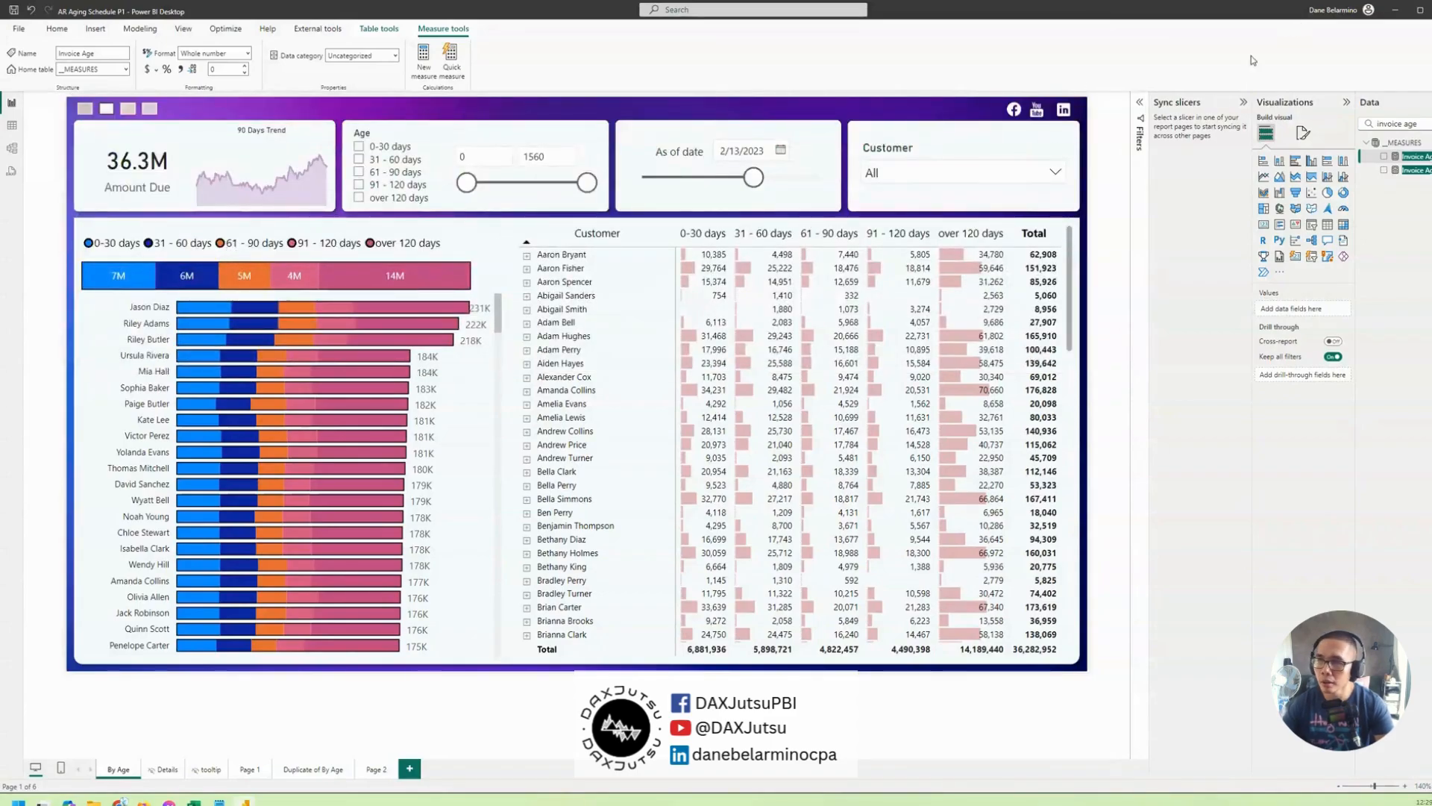
# View the Invoice Age 2 and Invoice Age formulas, and search the fields for "as of" to open the As of Date measure.
pyautogui.click(1417, 170)
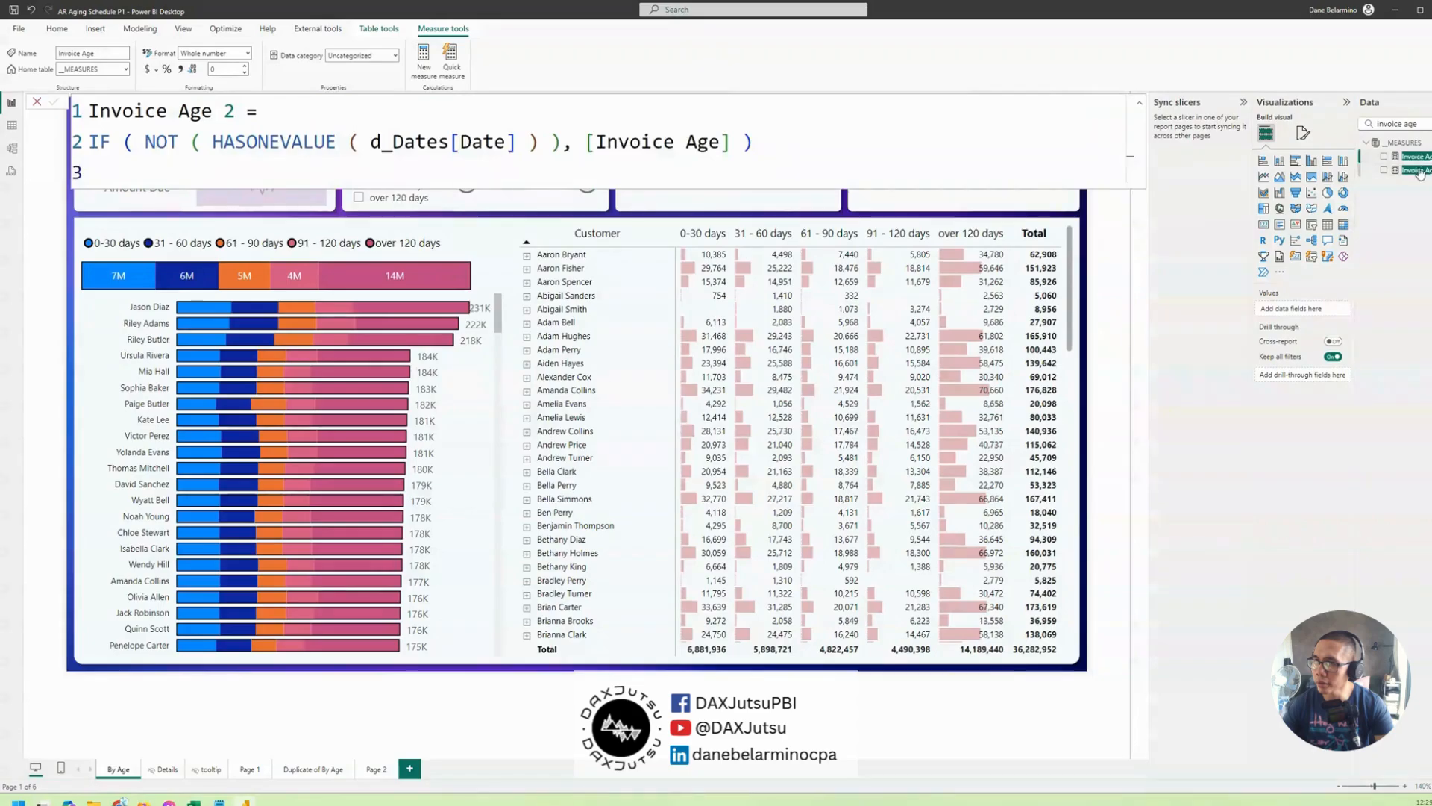
pyautogui.click(1418, 156)
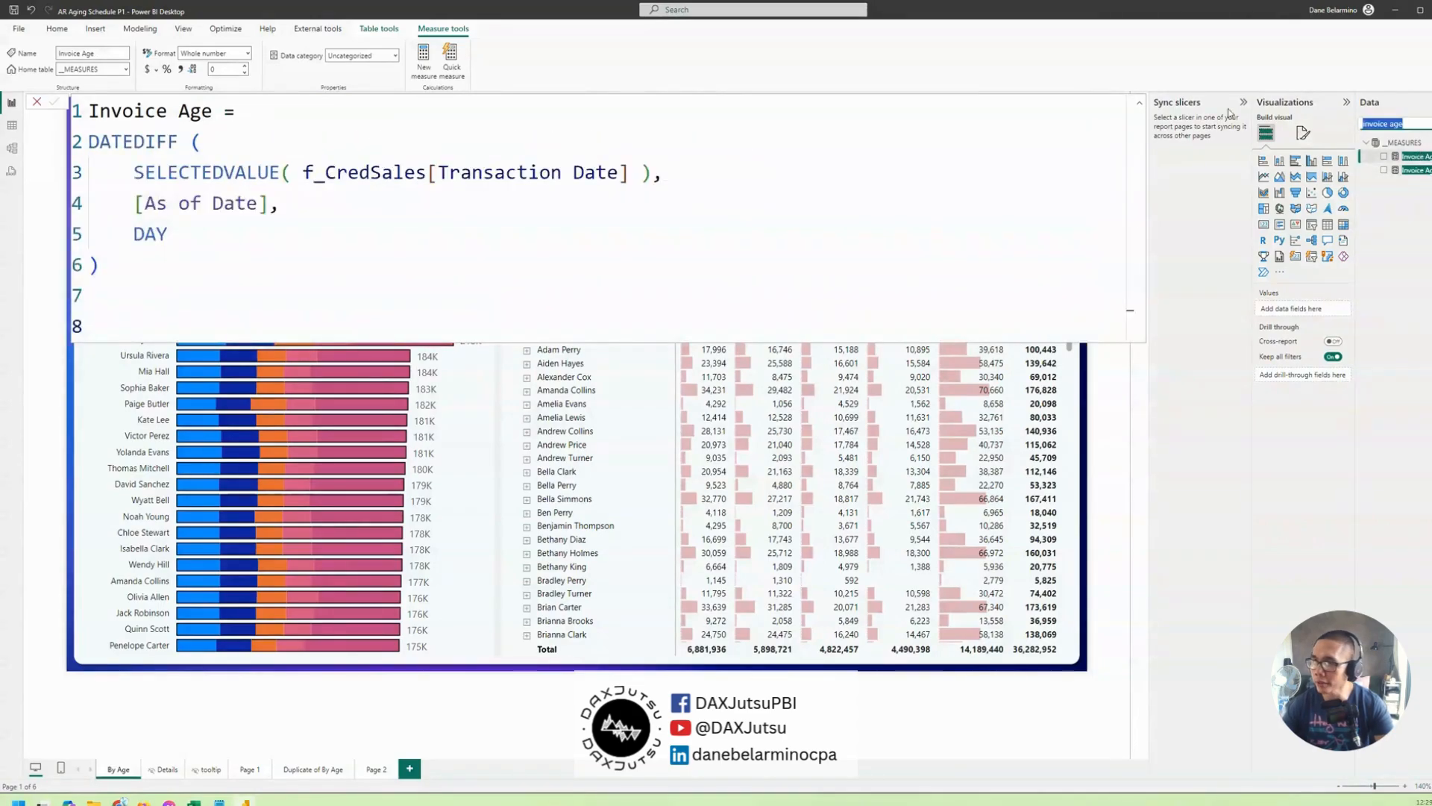
pyautogui.write('as of')
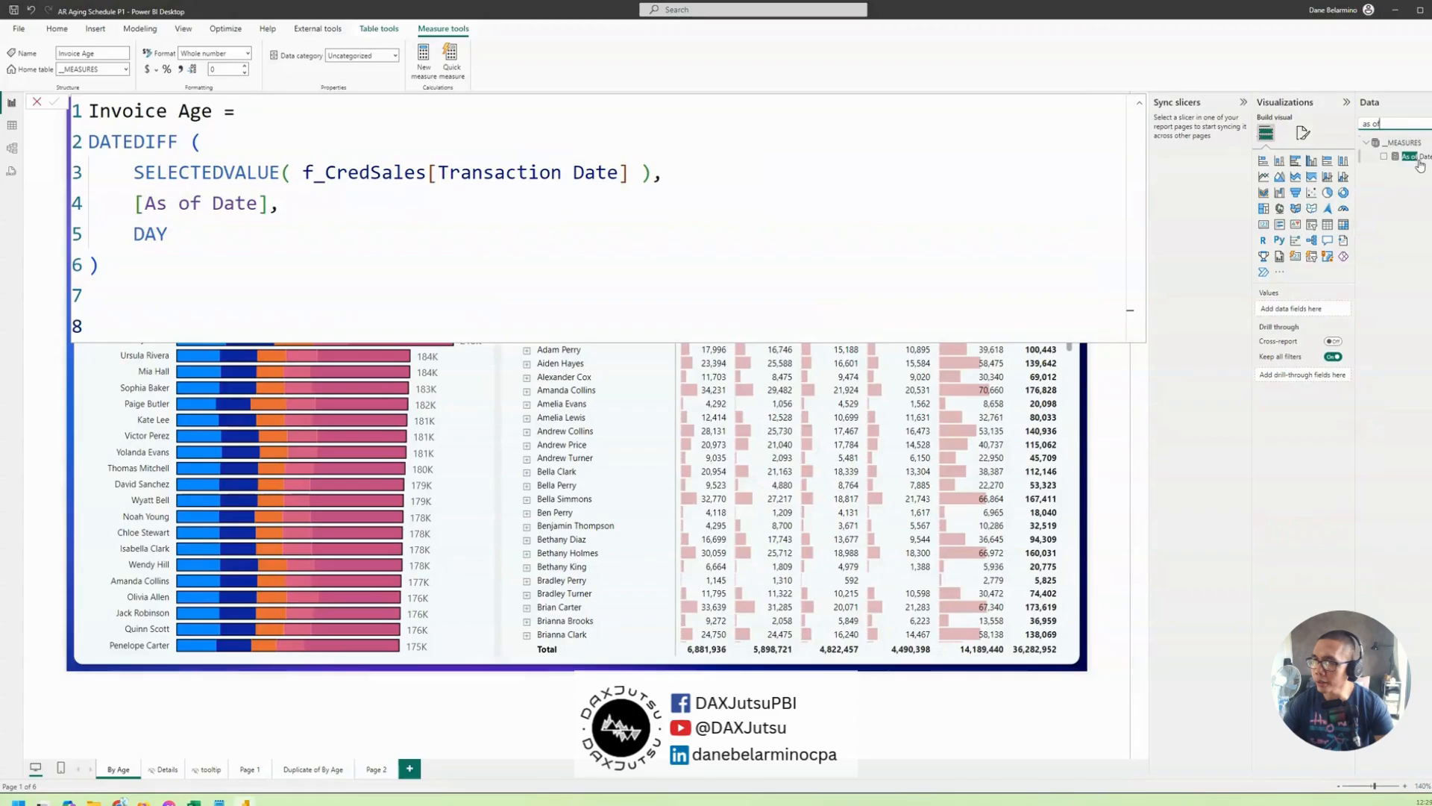
pyautogui.click(1415, 157)
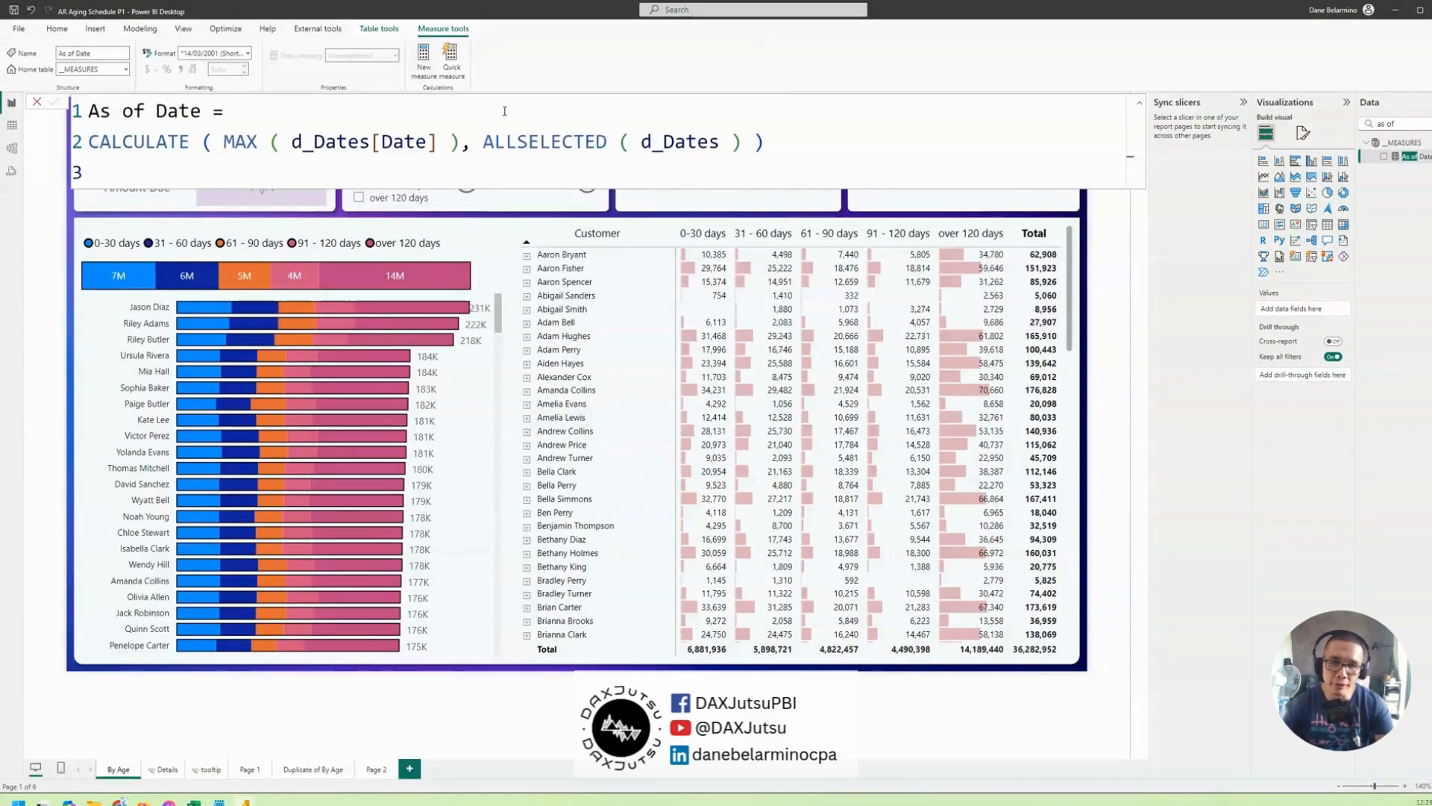
# Compare the As of Date formula with the As of date slicer on the report by collapsing and expanding the formula.
pyautogui.click(1141, 108)
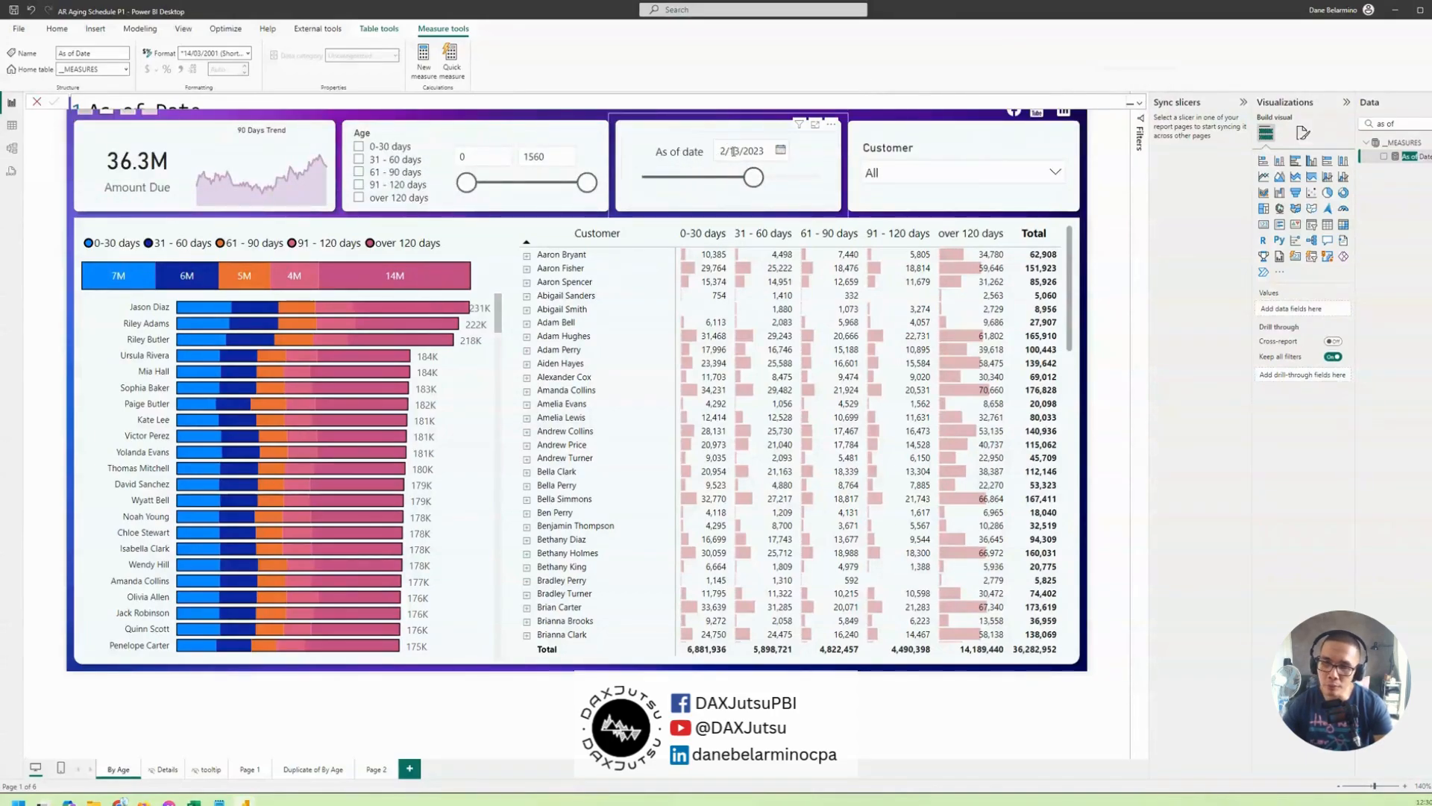
pyautogui.click(1142, 108)
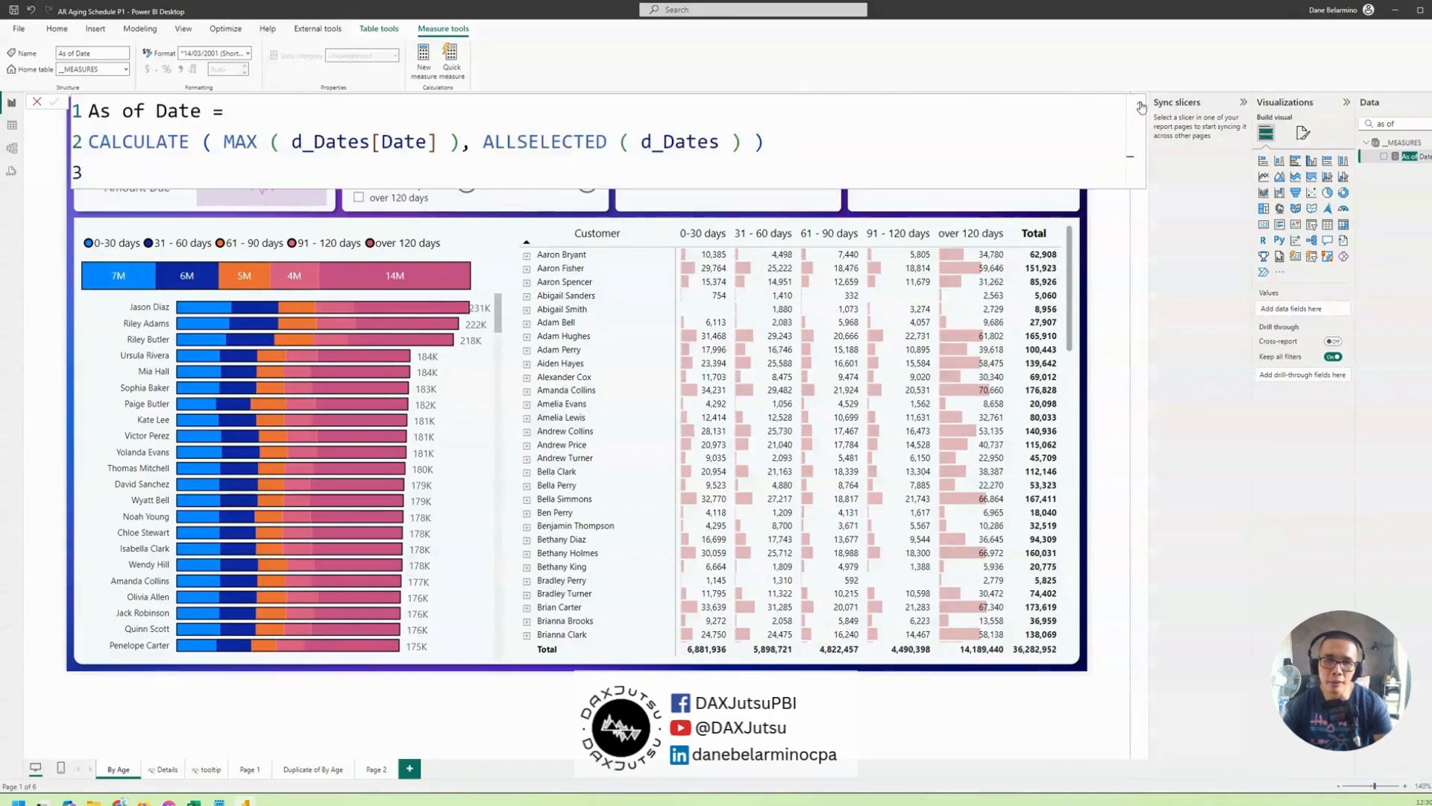
pyautogui.click(1142, 108)
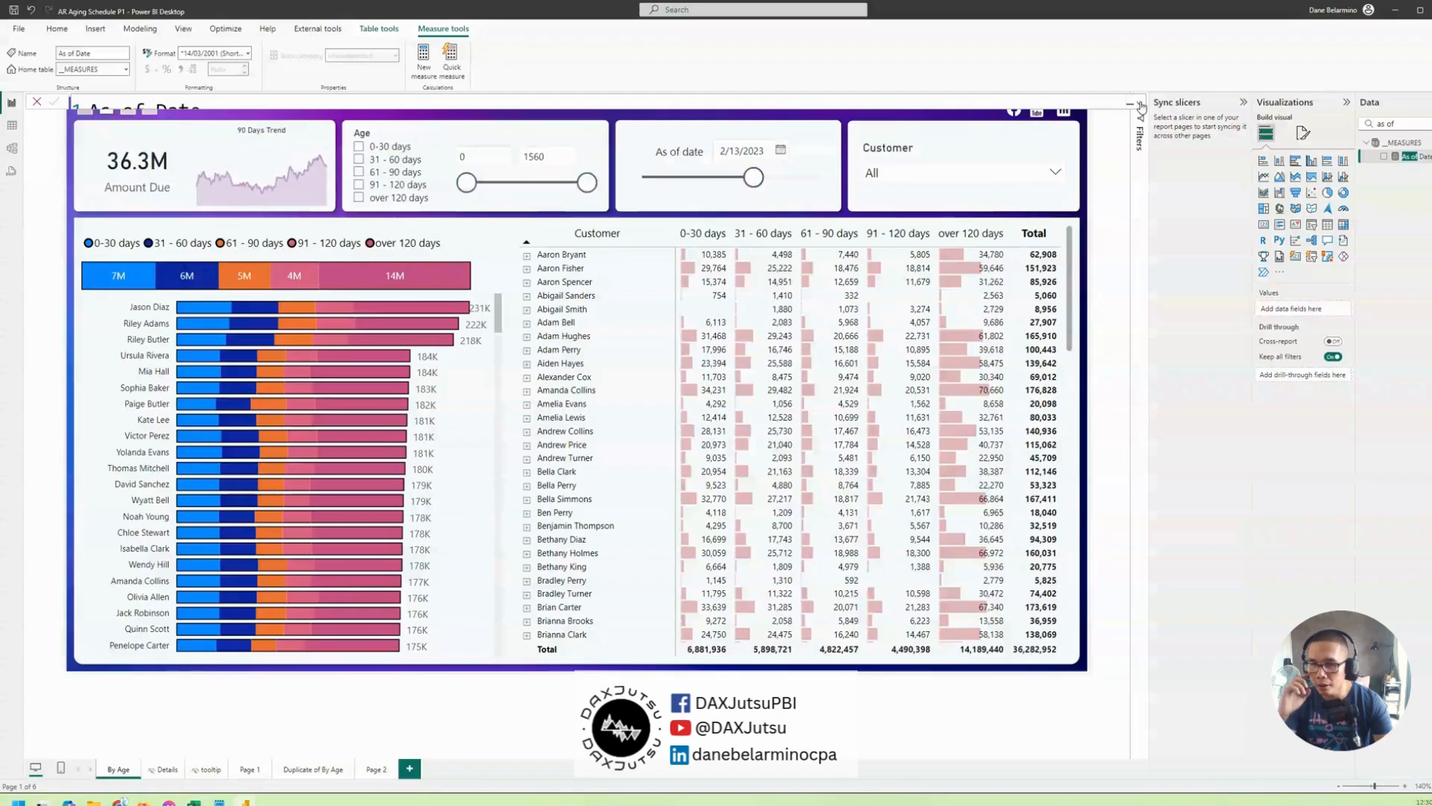
# Inspect the As of date slicer's style options, keep the Before style, and highlight the slicer's end date.
pyautogui.click(821, 162)
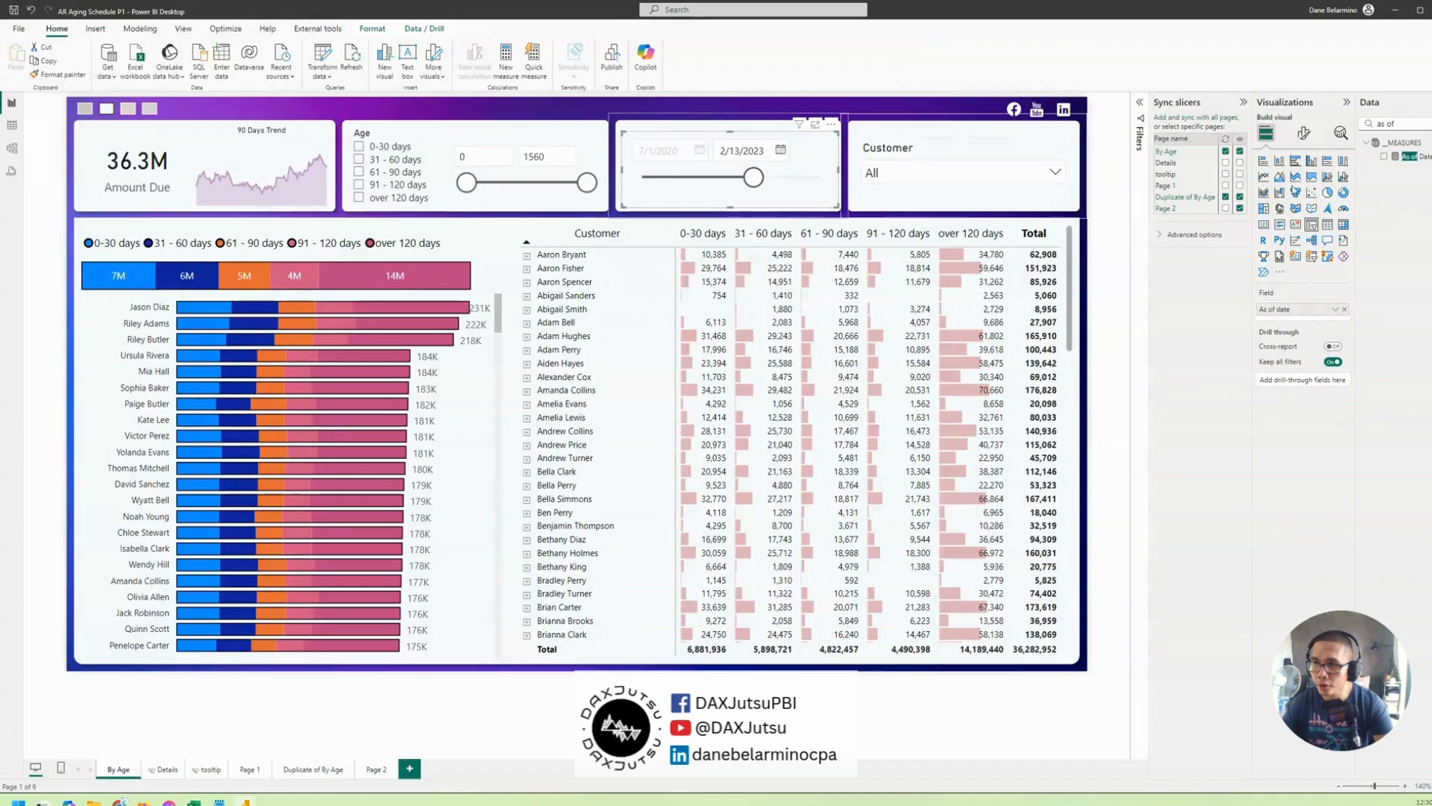
pyautogui.click(1303, 134)
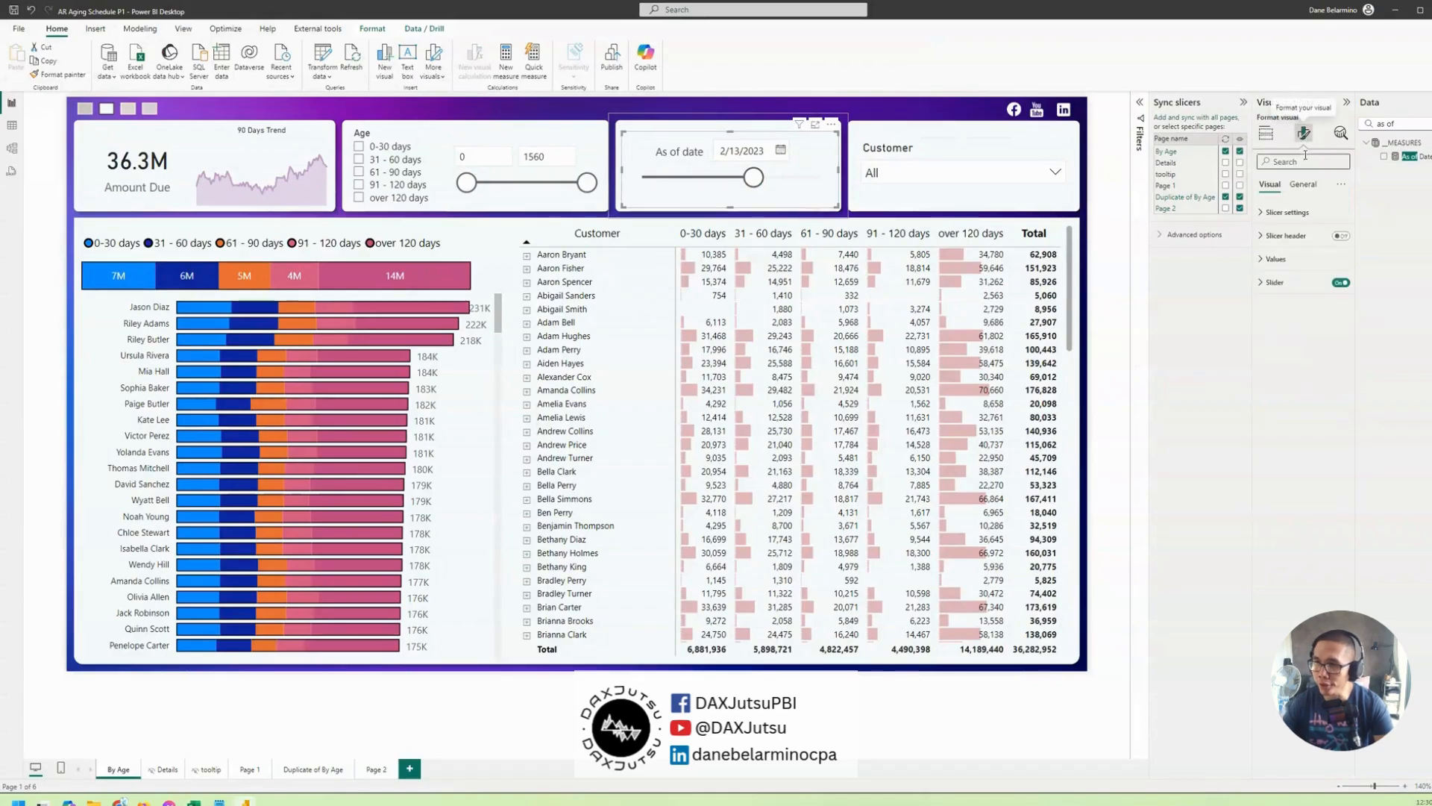
pyautogui.click(1291, 217)
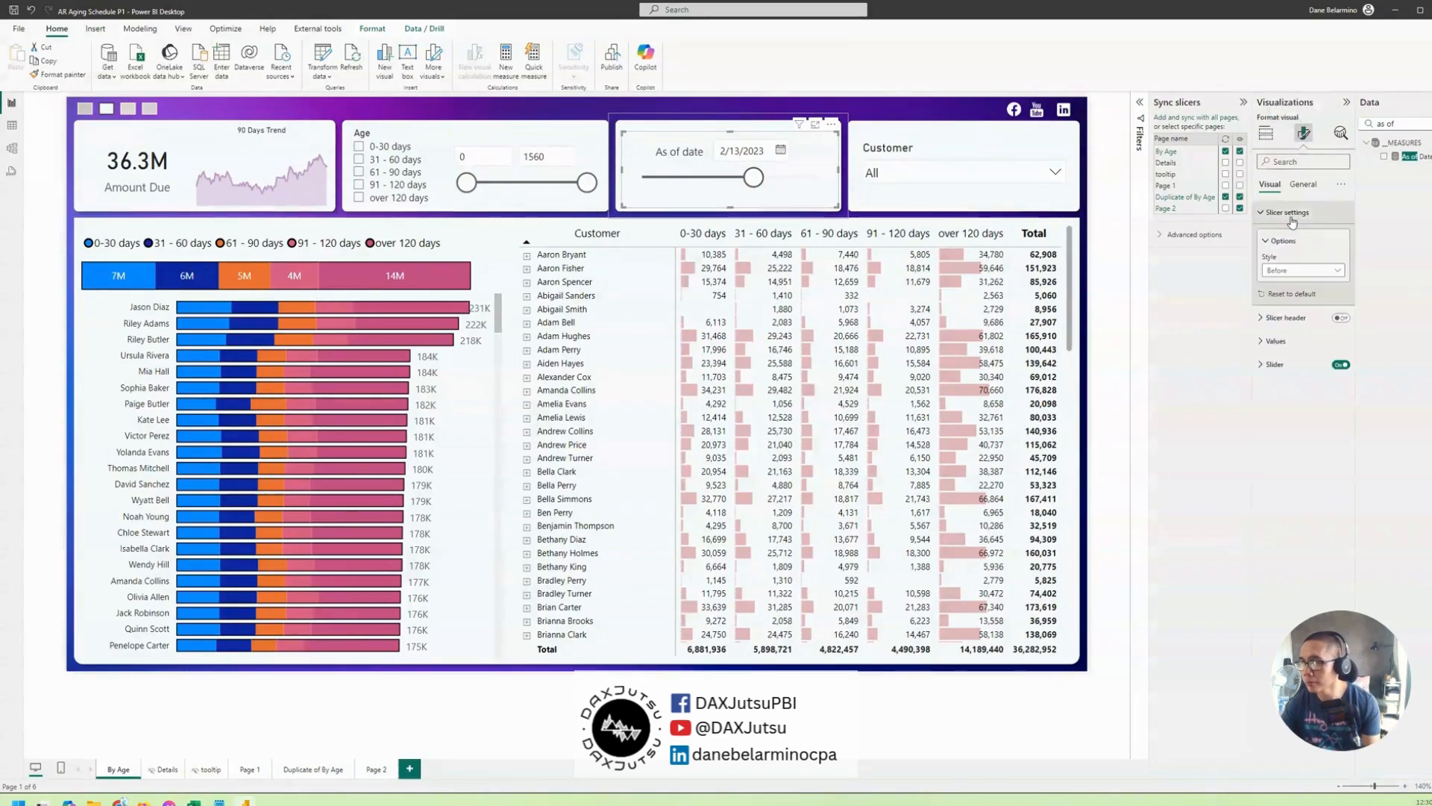
pyautogui.click(1289, 273)
pyautogui.click(1276, 325)
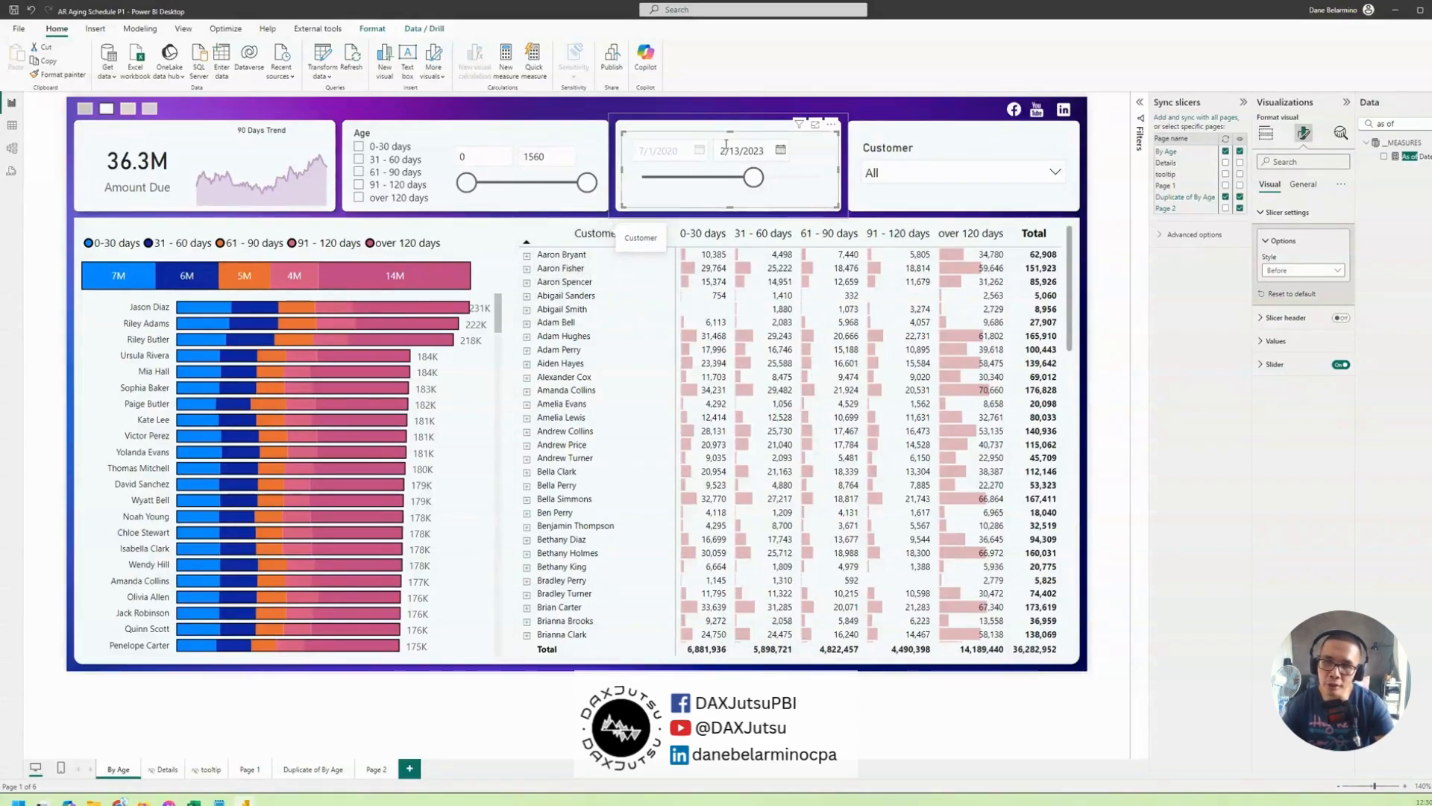
pyautogui.moveTo(721, 151); pyautogui.dragTo(766, 150)
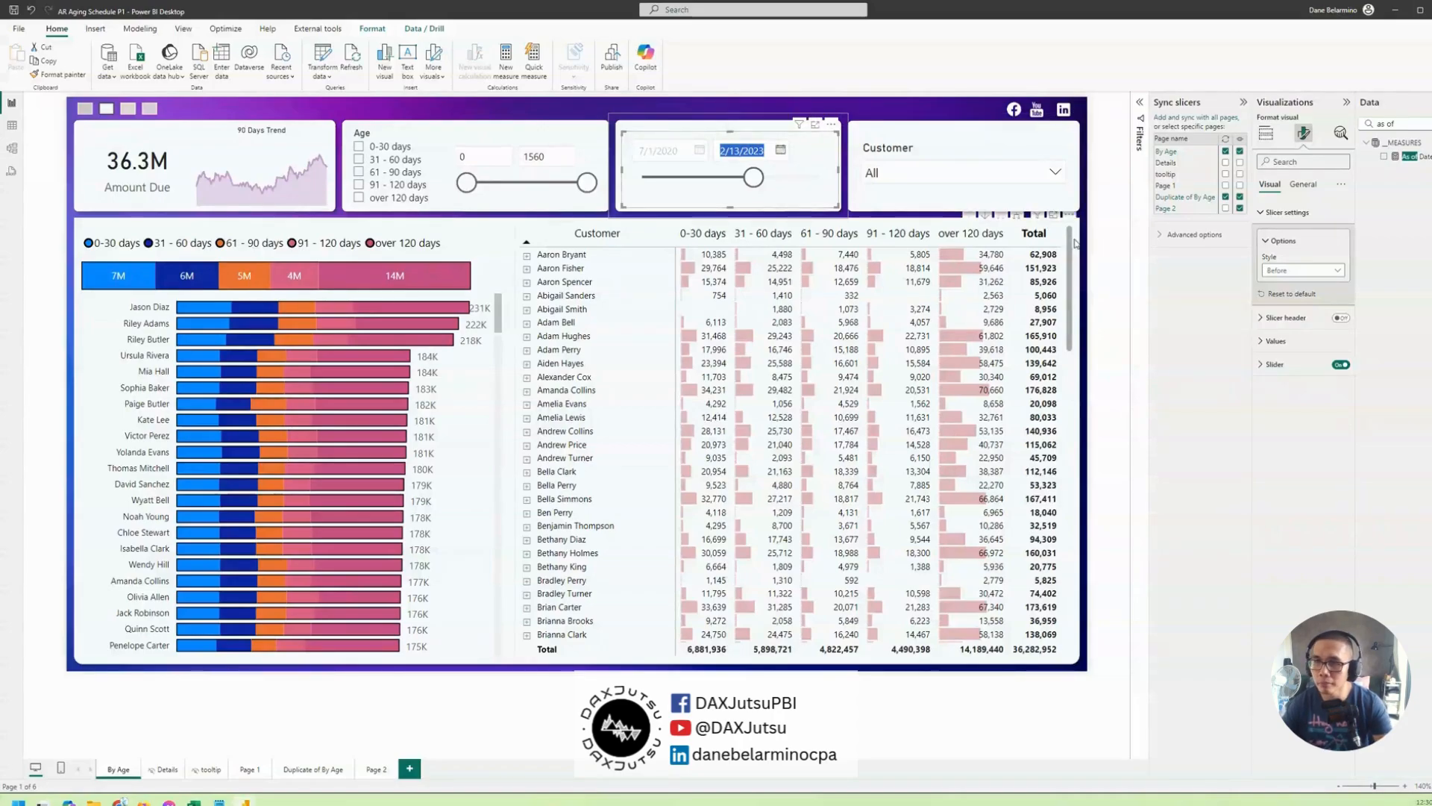
# Check the fields of the customer aging matrix, search the fields for "amount due by", and open the full Amount Due by Age formula.
pyautogui.click(932, 226)
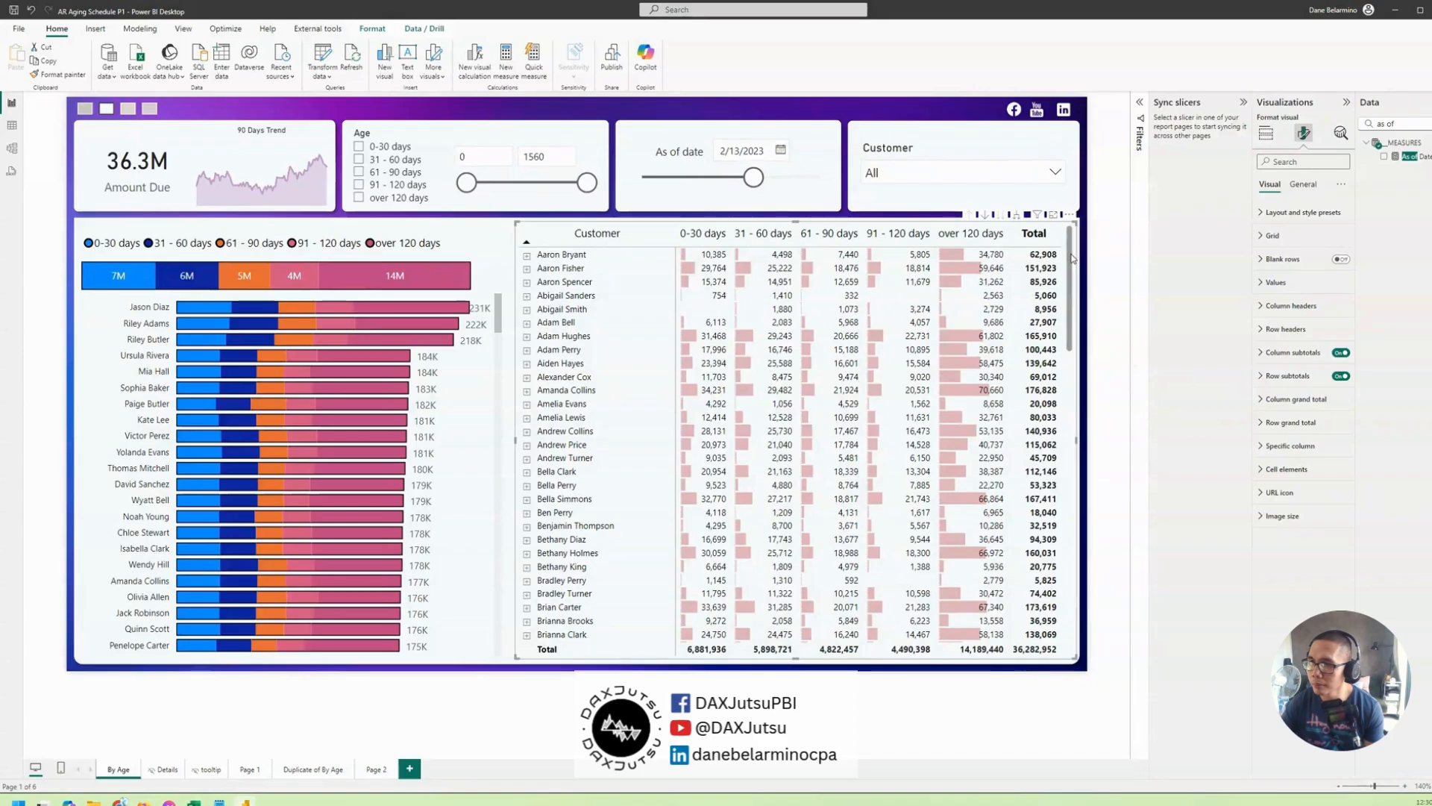
pyautogui.click(1266, 133)
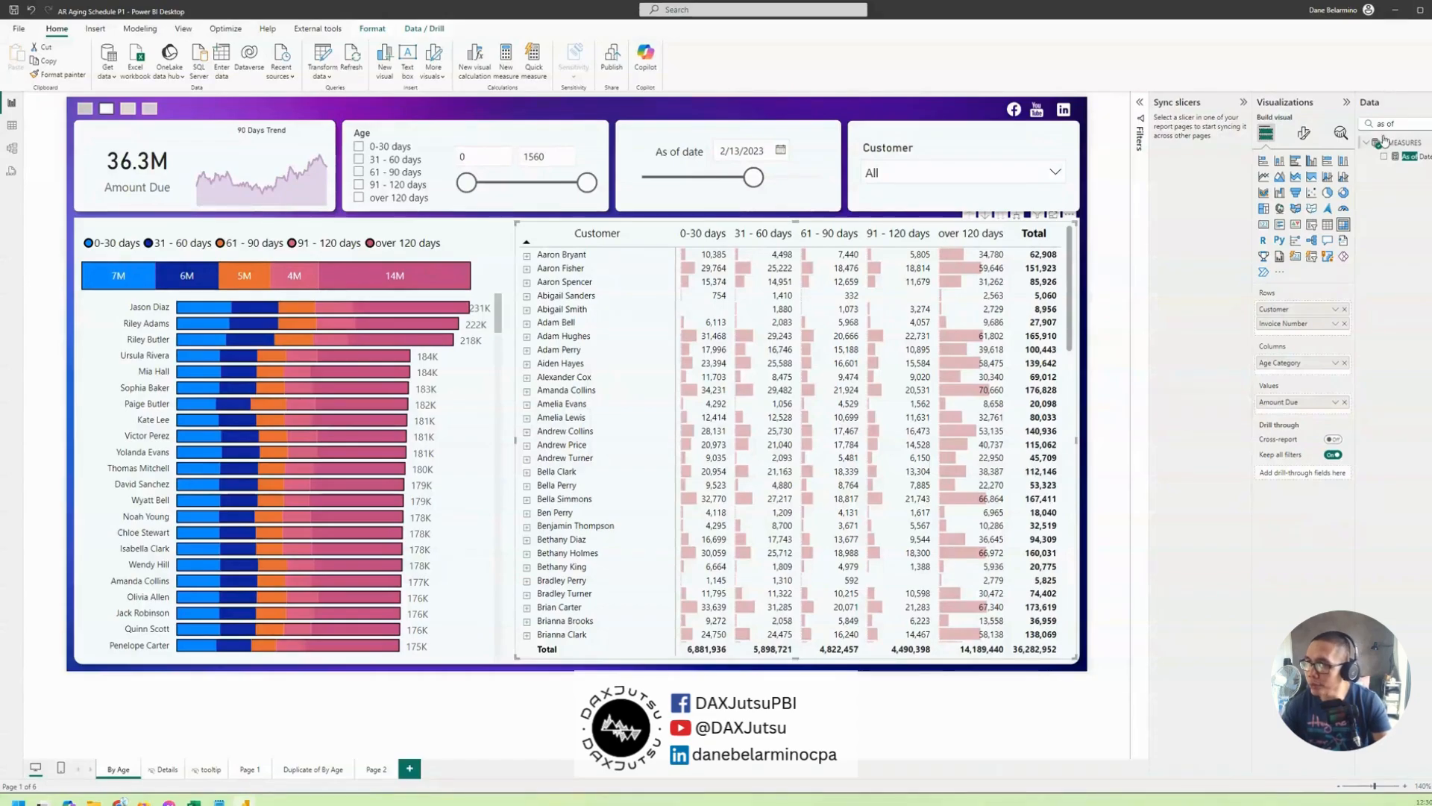
pyautogui.moveTo(1401, 125); pyautogui.dragTo(1332, 126)
pyautogui.write('amount due by')
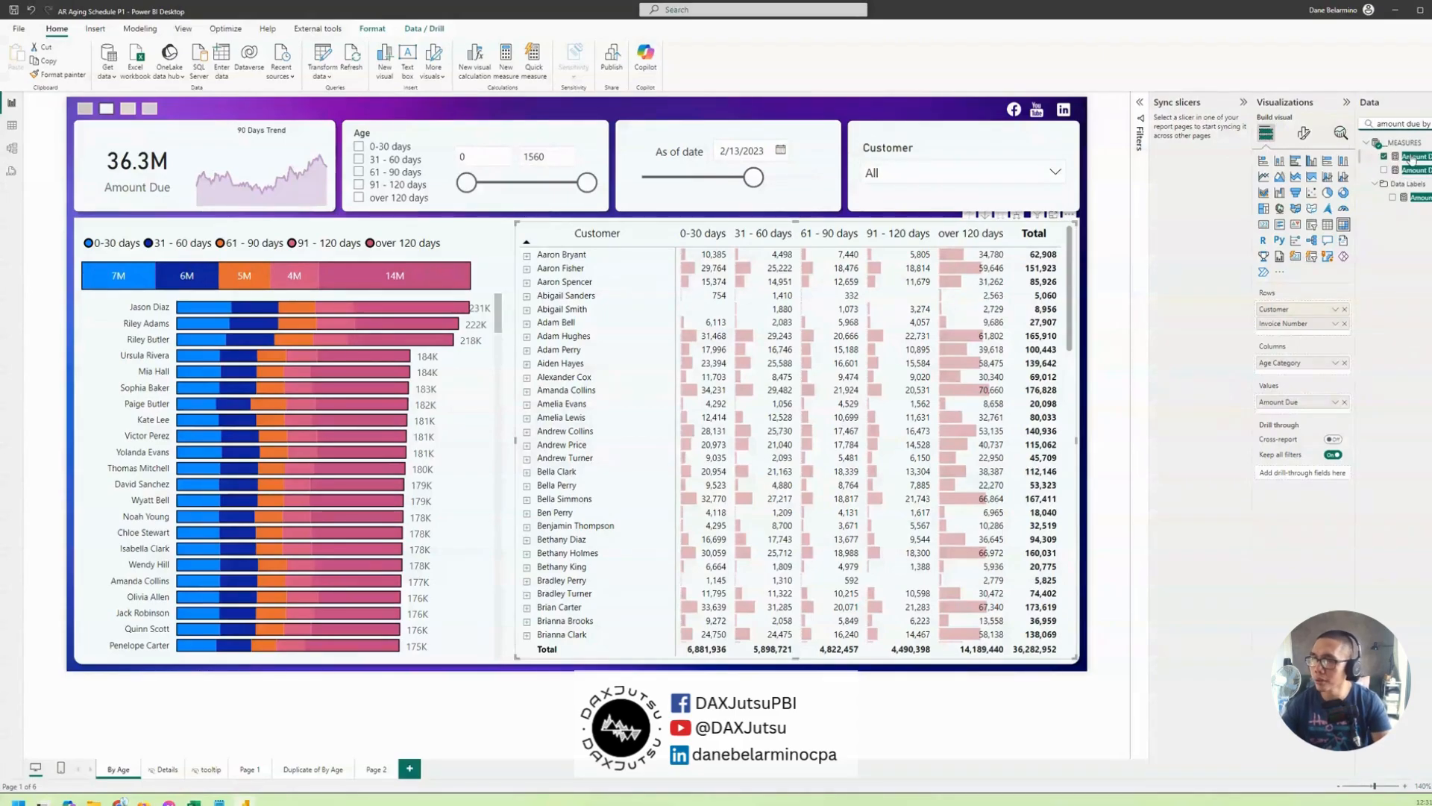
pyautogui.click(1412, 157)
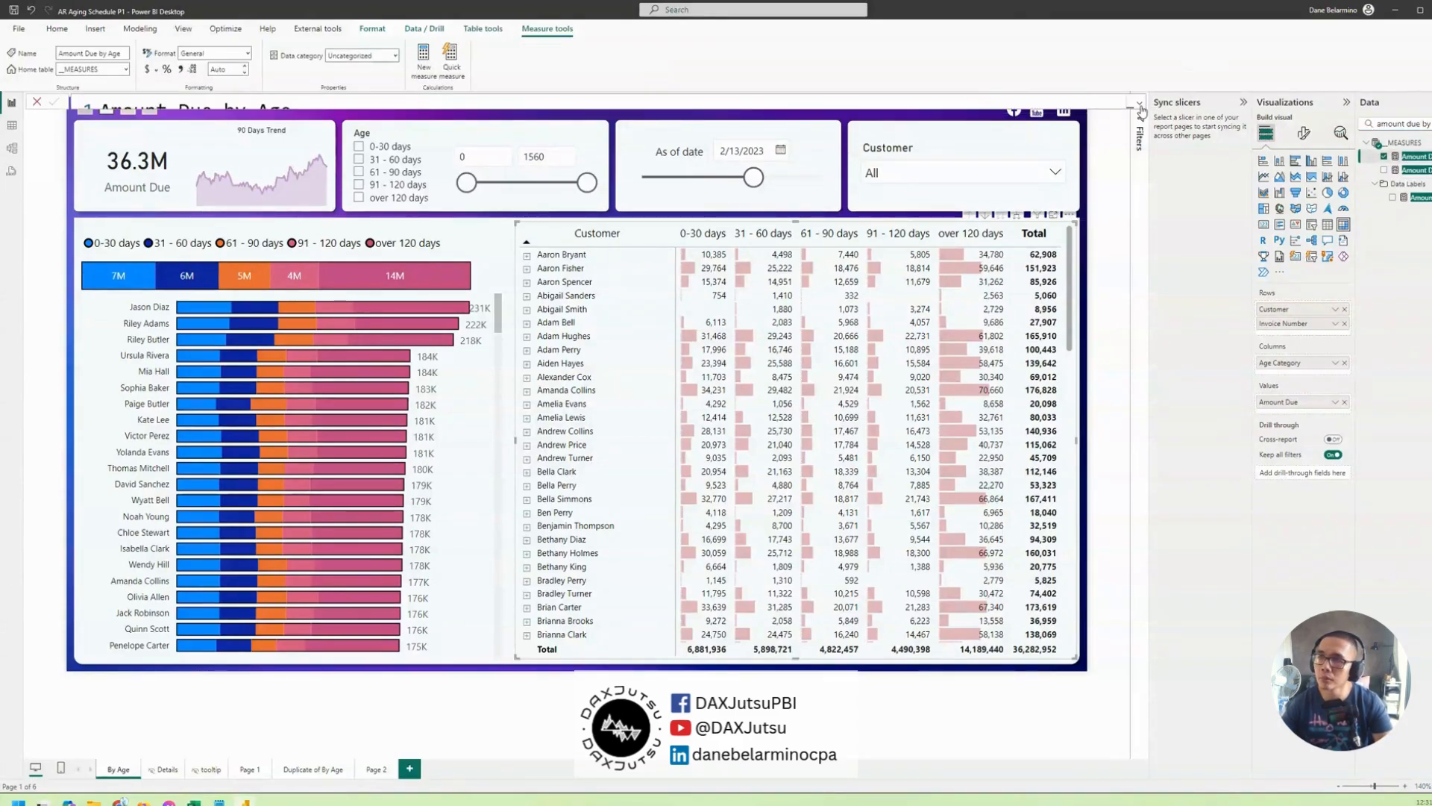
pyautogui.click(1139, 103)
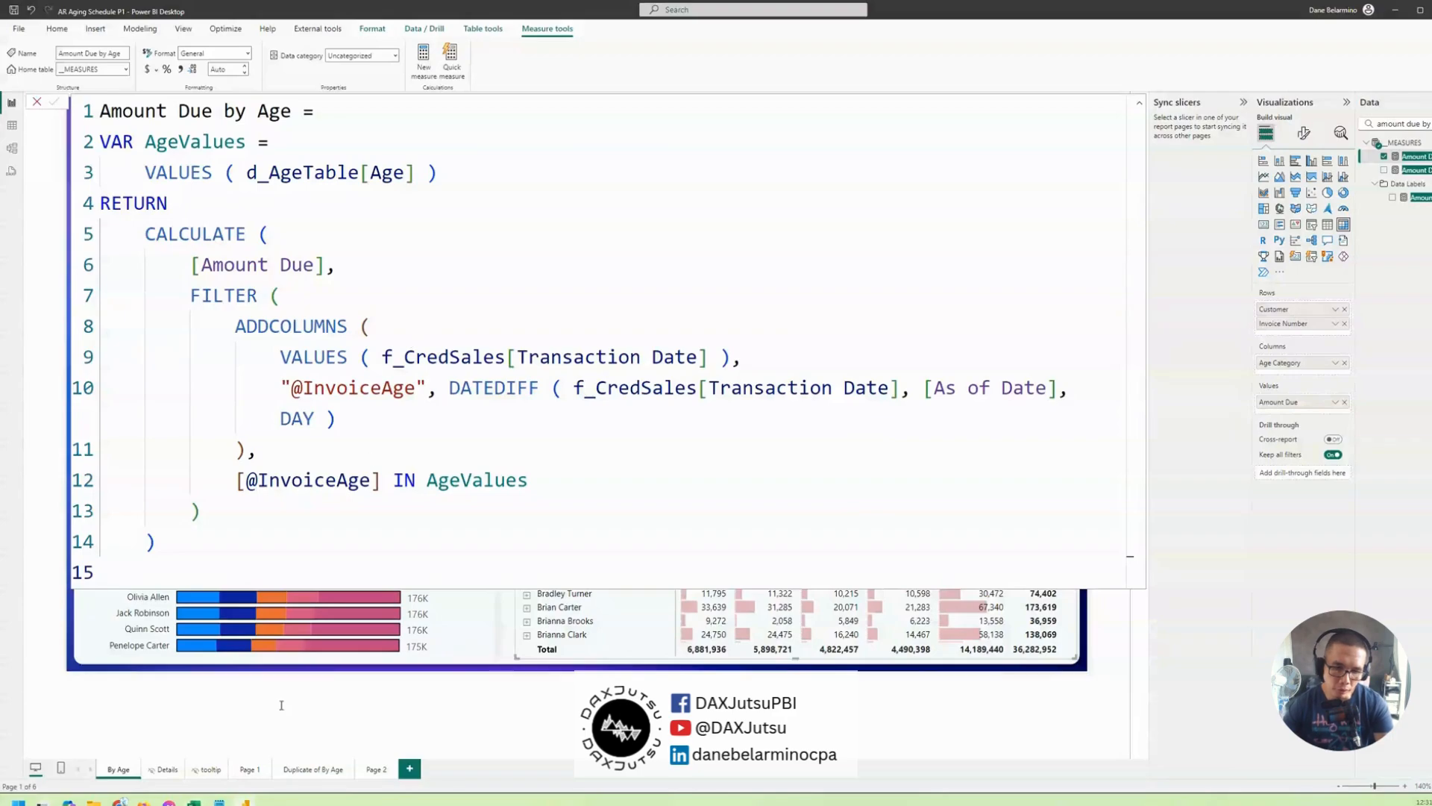
# Switch to the Notepad window with the two Amount Due by Age versions, enlarging its text and window so both formulas fit.
pyautogui.hotkey('alt', 'Tab')
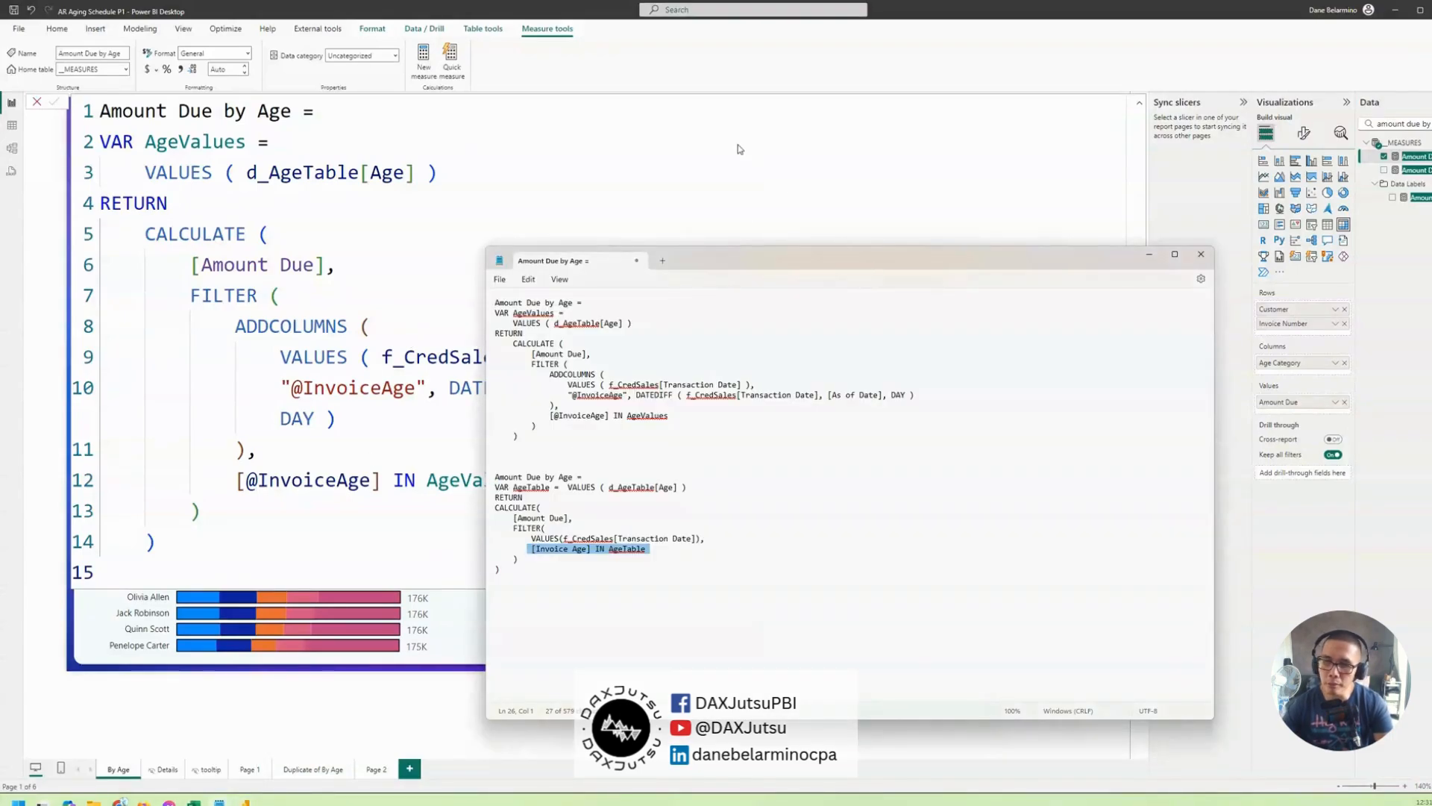
pyautogui.moveTo(866, 257); pyautogui.dragTo(694, 56)
pyautogui.scroll(6, 730, 257)
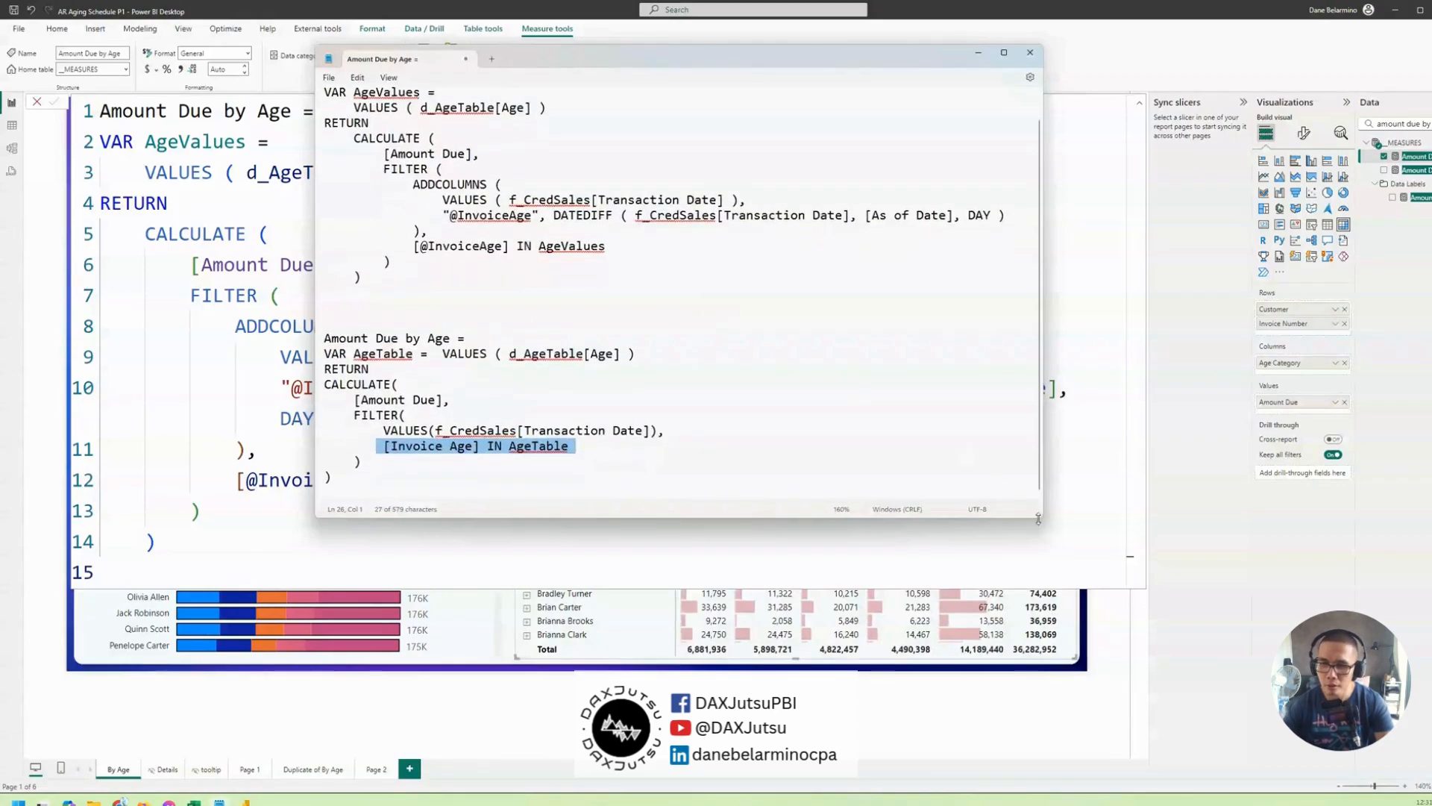
pyautogui.moveTo(1041, 516); pyautogui.dragTo(1112, 774)
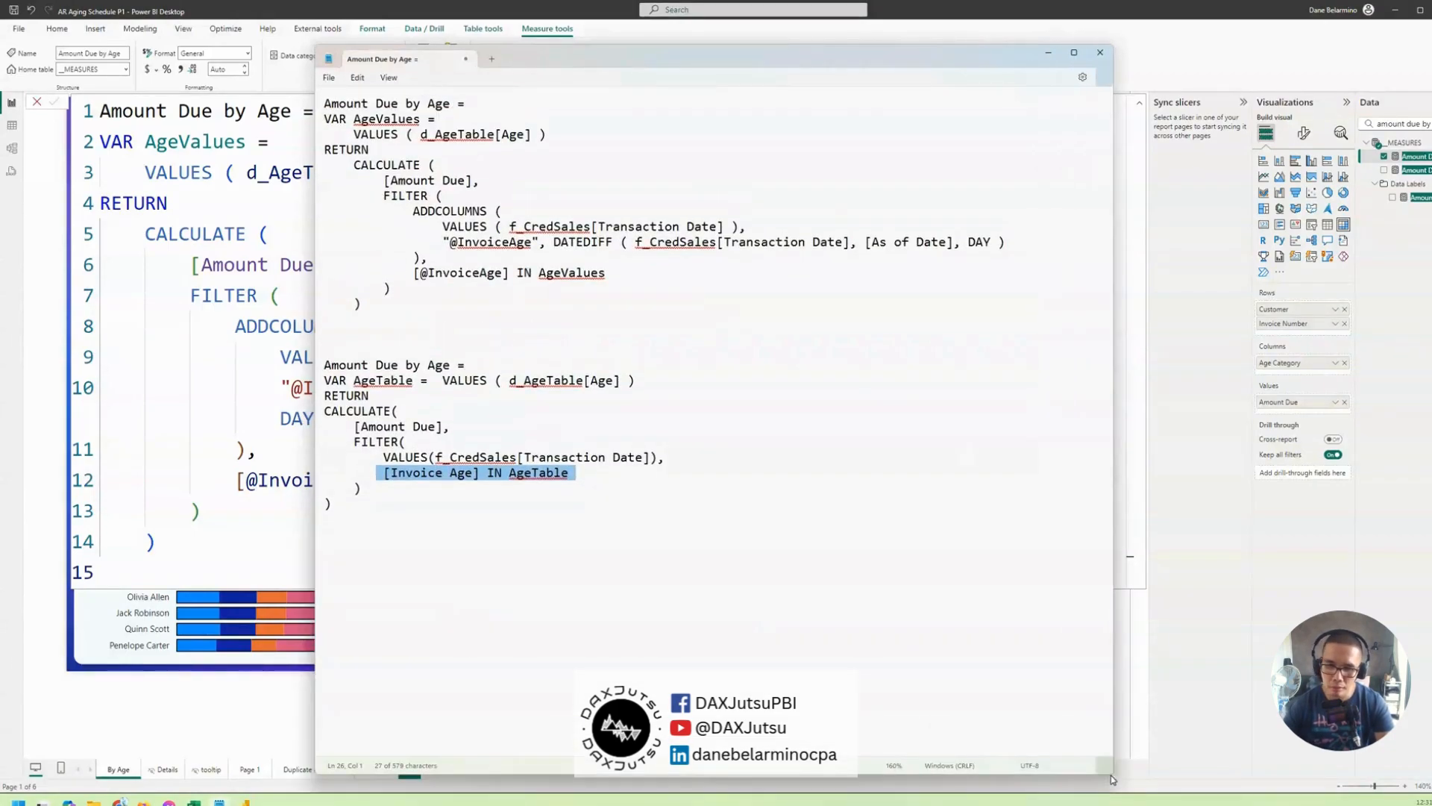
pyautogui.click(550, 509)
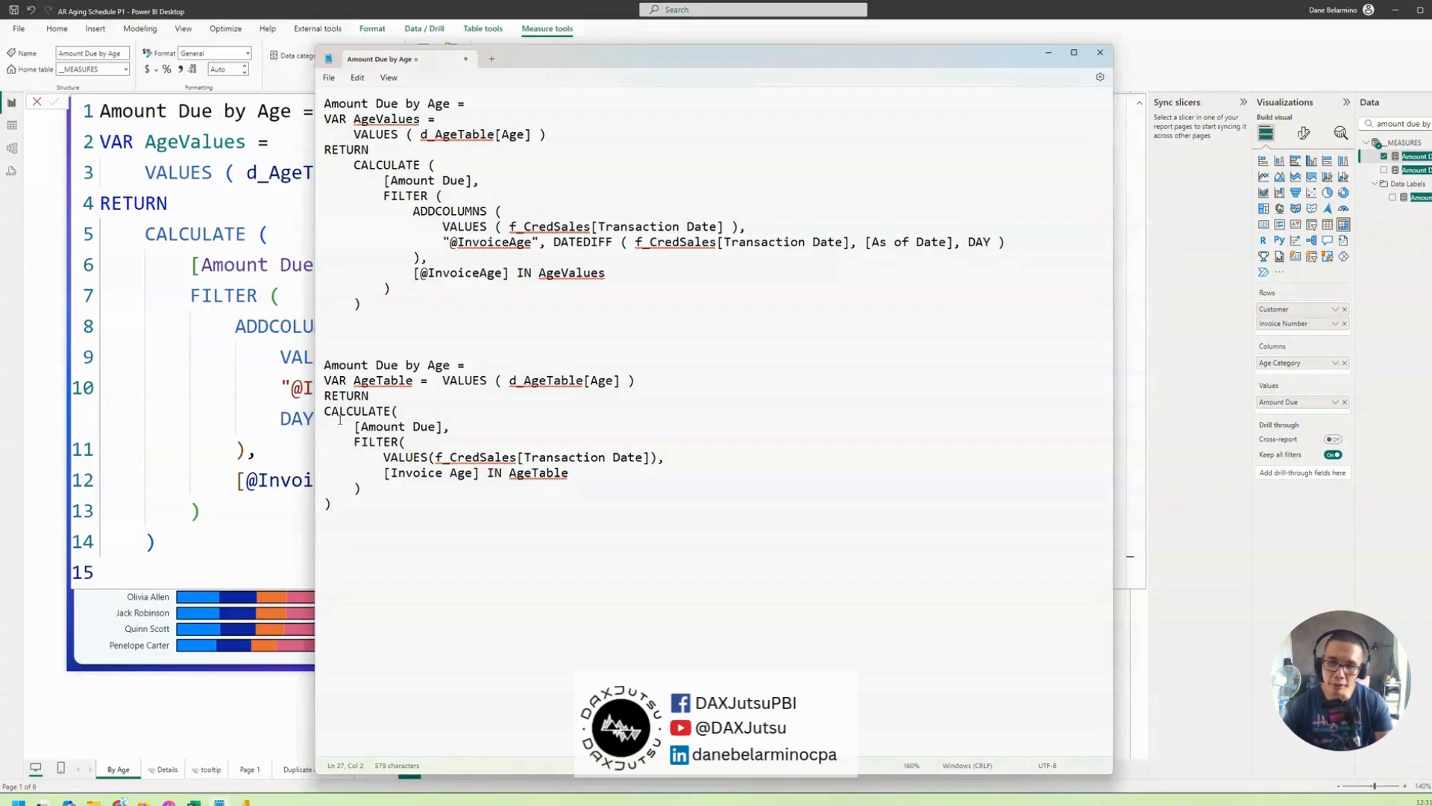
# Highlight the body of the first Amount Due by Age version in the notes, and clear the selection.
pyautogui.moveTo(387, 321); pyautogui.dragTo(300, 112)
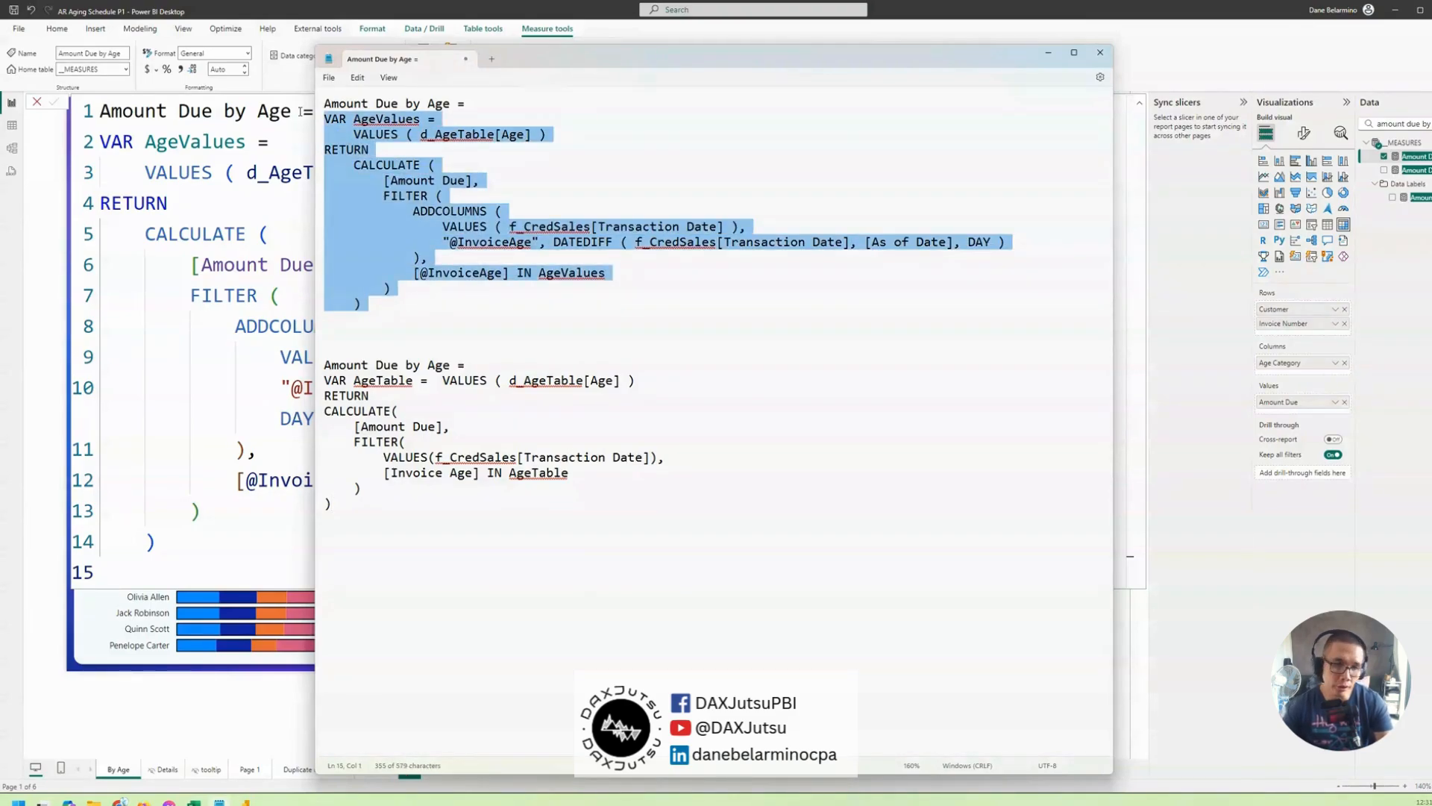
pyautogui.moveTo(363, 303); pyautogui.dragTo(294, 143)
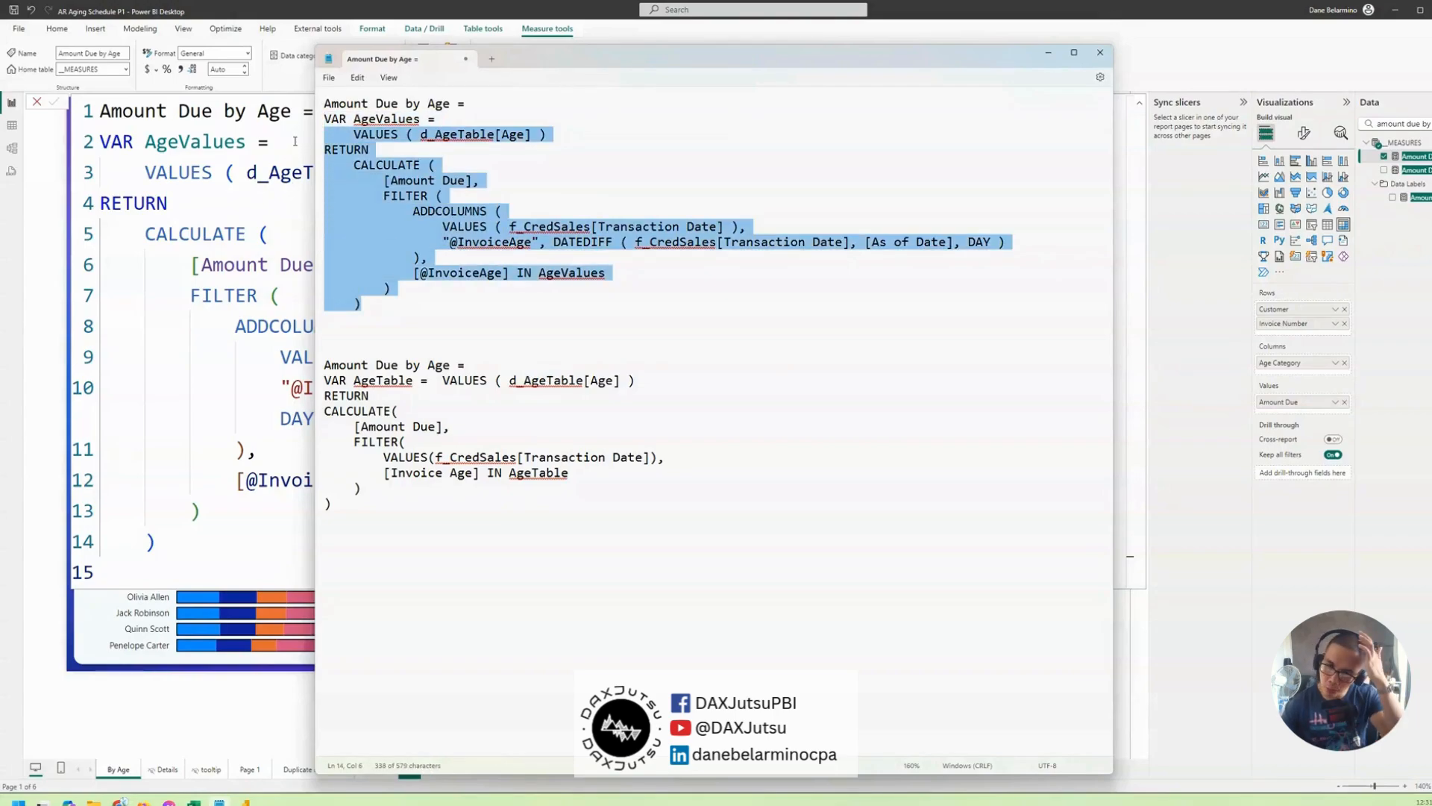
pyautogui.click(722, 260)
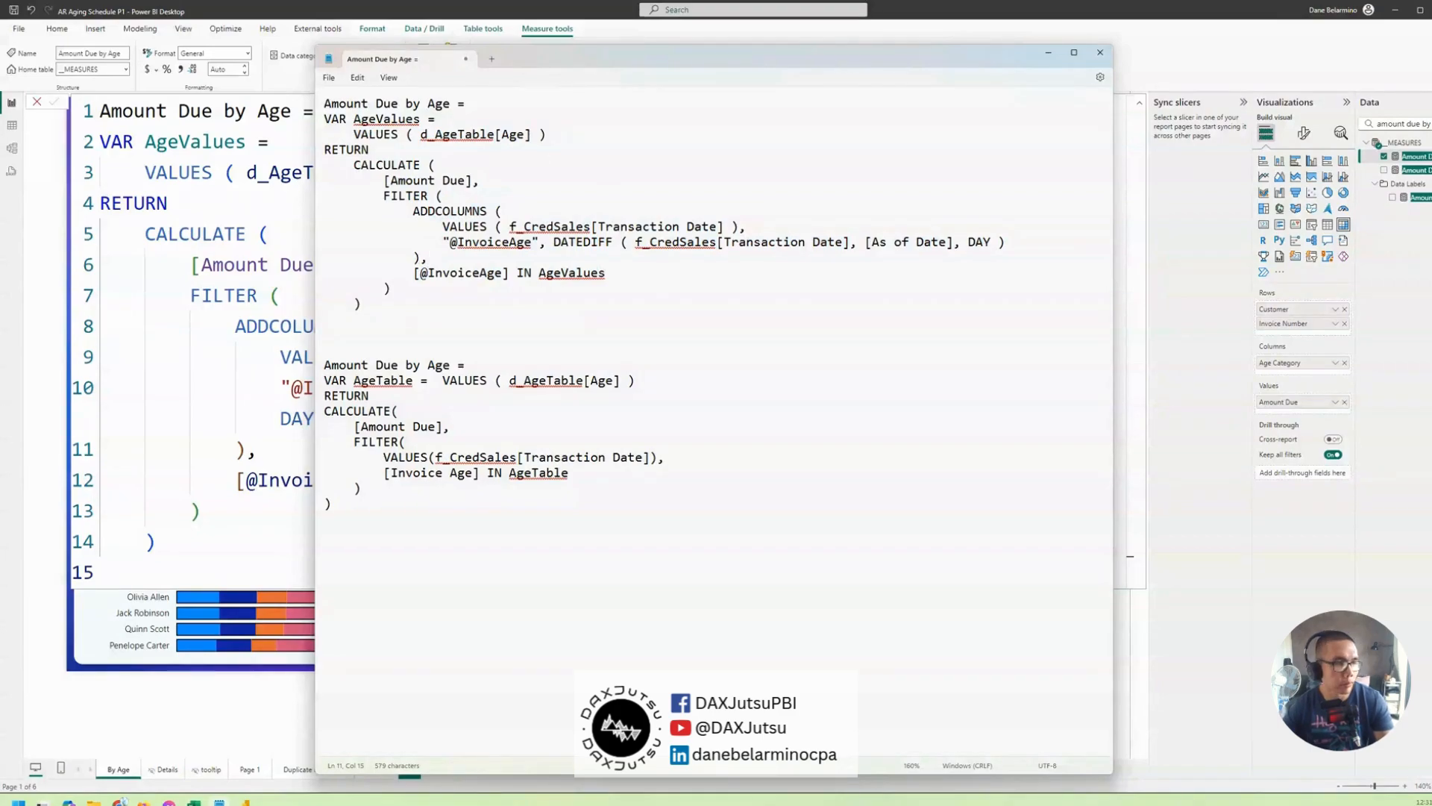
pyautogui.click(143, 406)
pyautogui.click(791, 330)
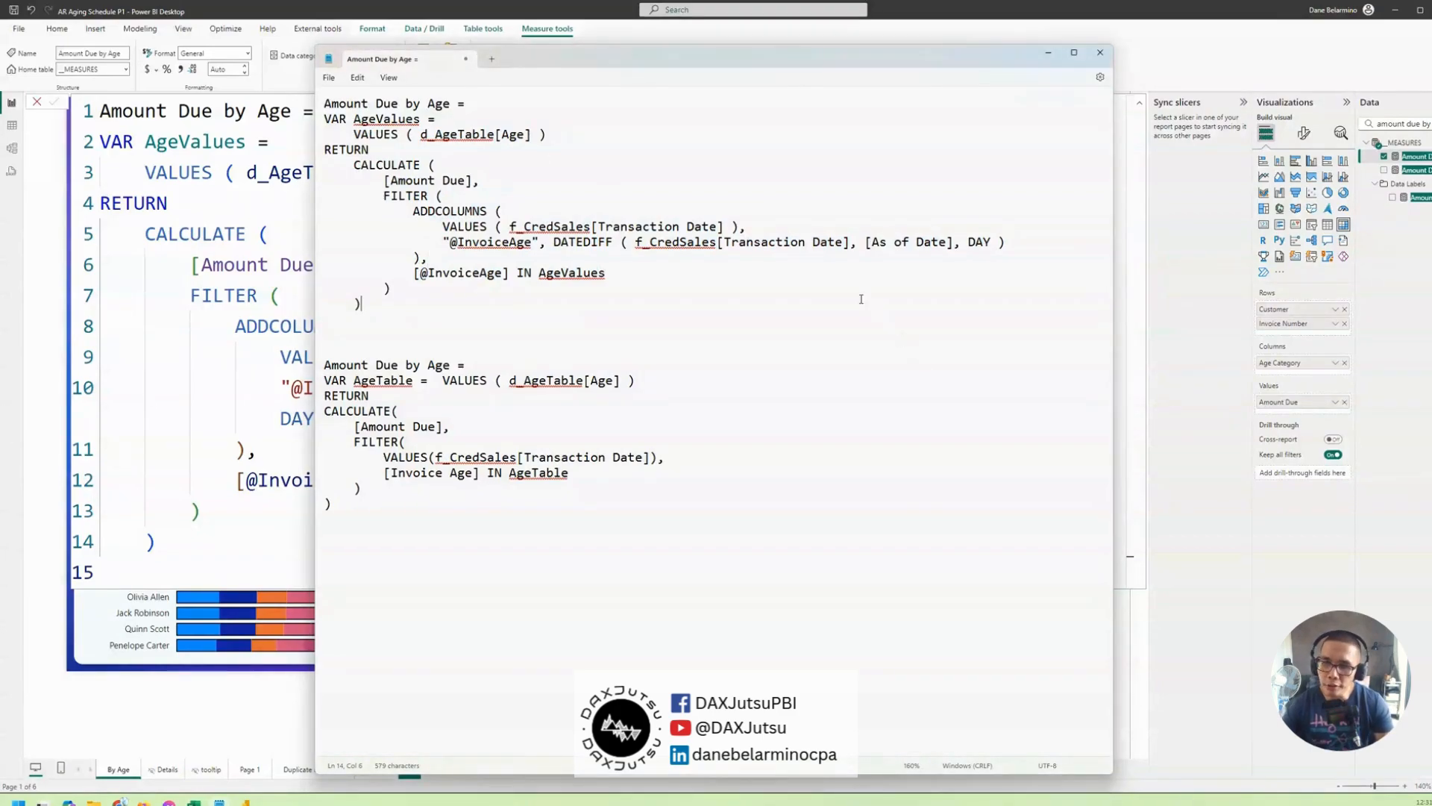
pyautogui.click(441, 244)
pyautogui.moveTo(441, 247); pyautogui.dragTo(1034, 244)
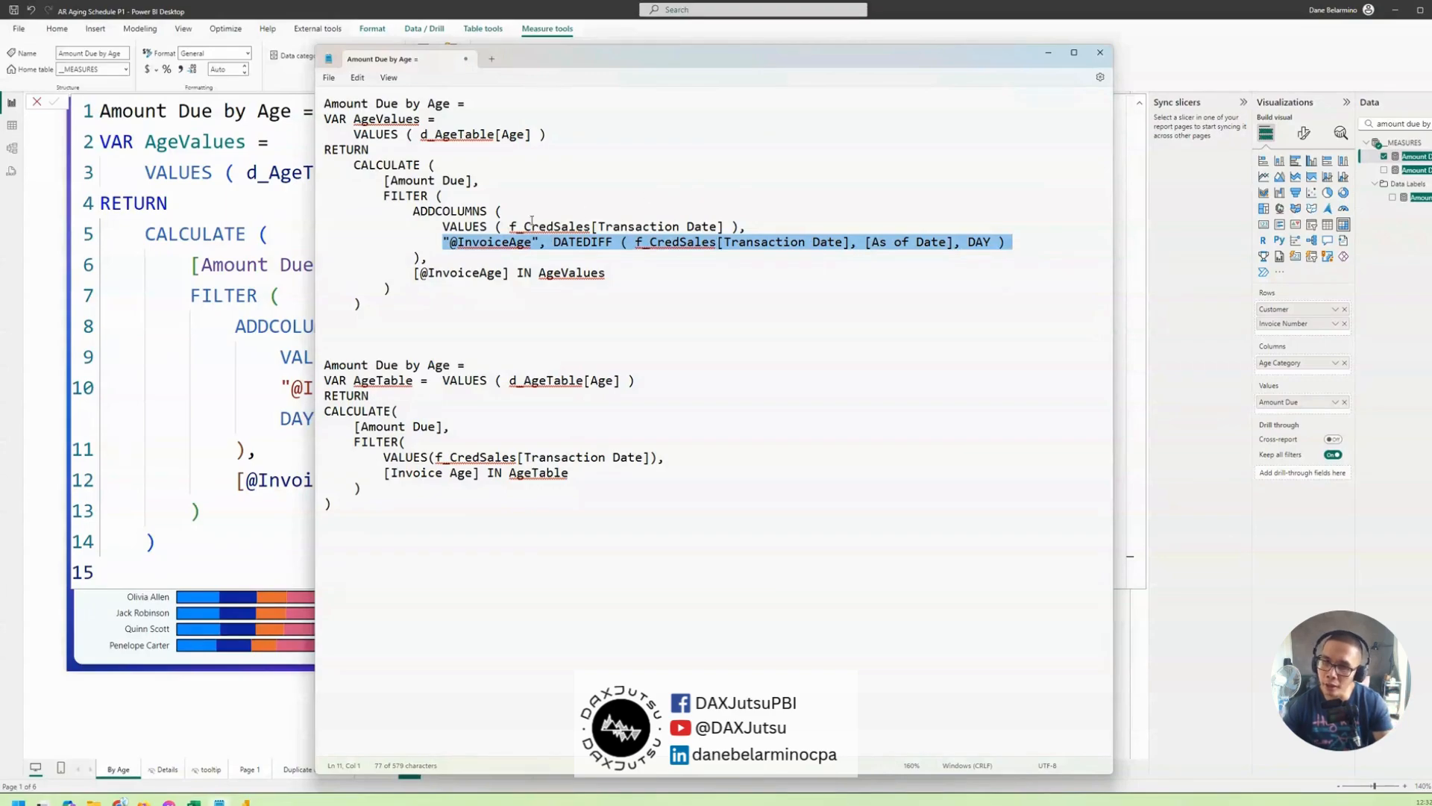
pyautogui.moveTo(510, 227); pyautogui.dragTo(784, 232)
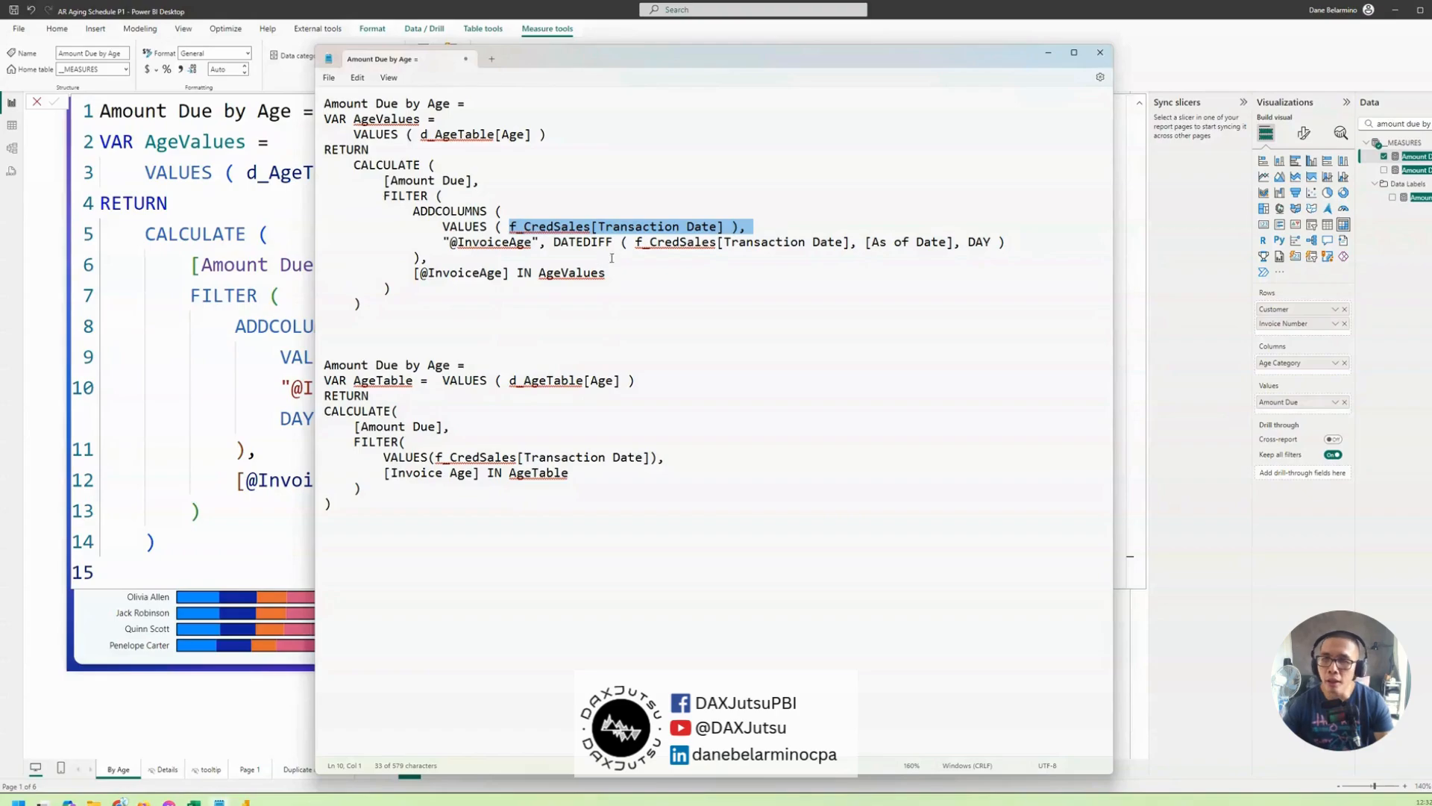
pyautogui.moveTo(1008, 246); pyautogui.dragTo(539, 245)
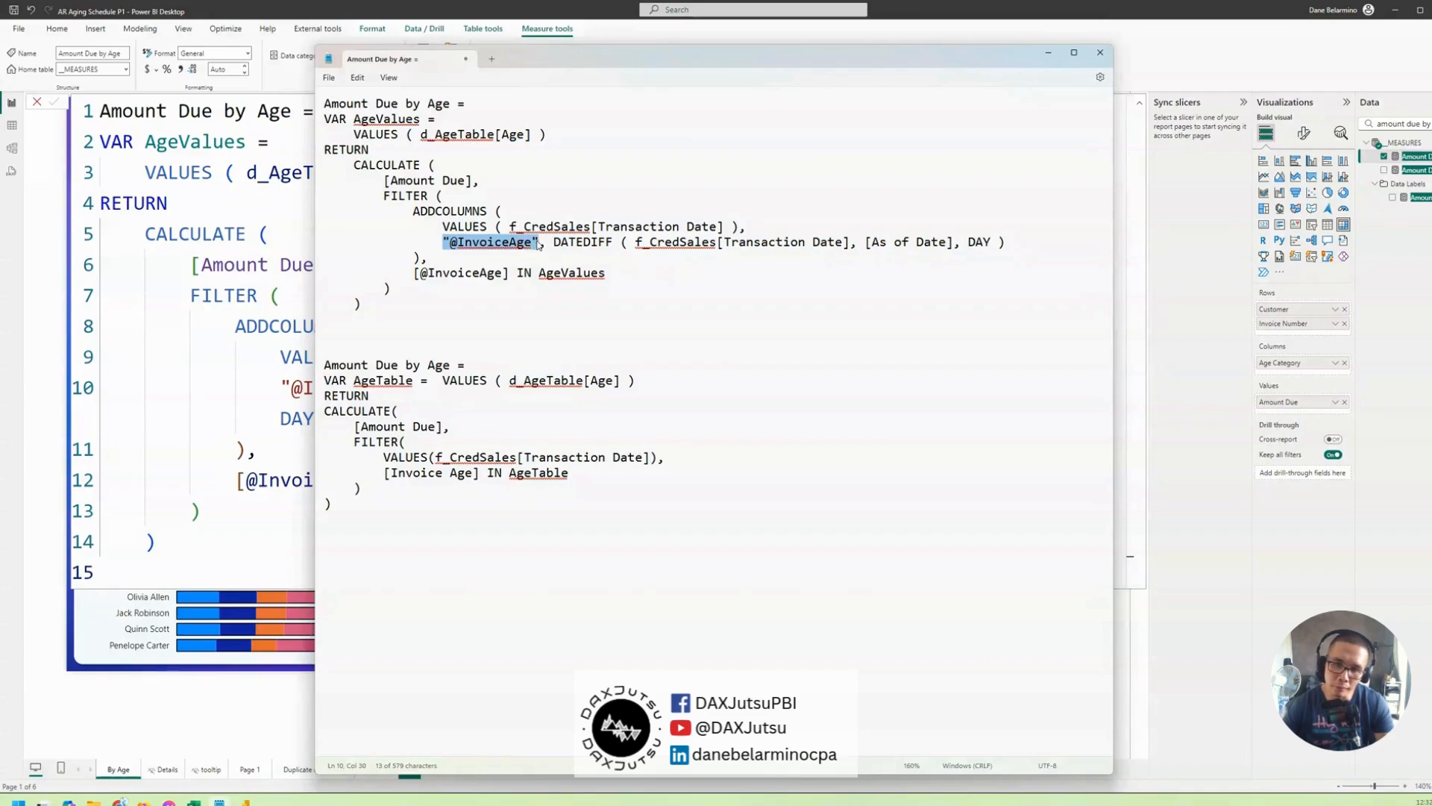
pyautogui.click(595, 242)
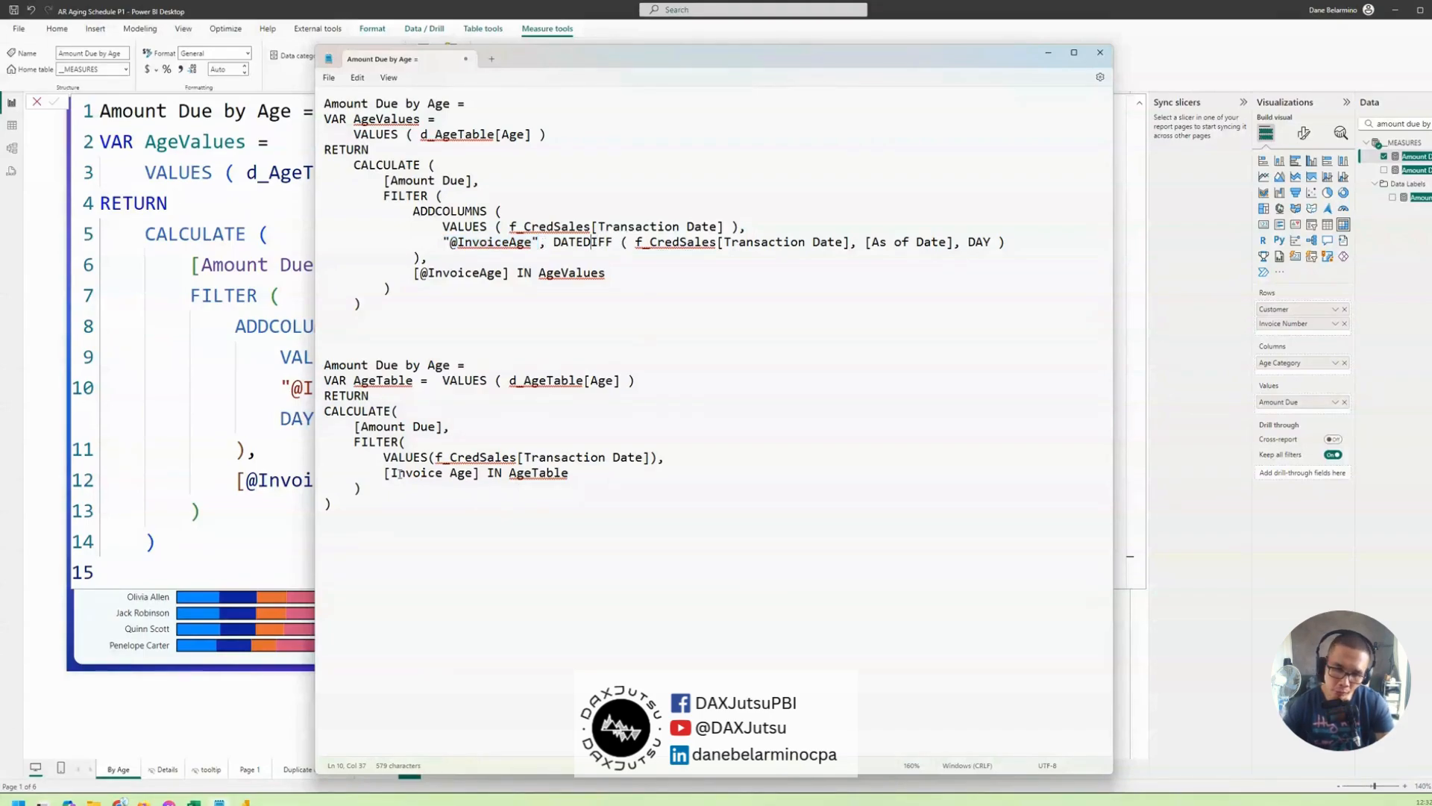
# Highlight [Invoice Age] IN AgeTable and VALUES(f_CredSales[Transaction Date]) in the second version, with the note text enlarged to 200%.
pyautogui.moveTo(384, 473); pyautogui.dragTo(586, 473)
pyautogui.scroll(3, 605, 410)
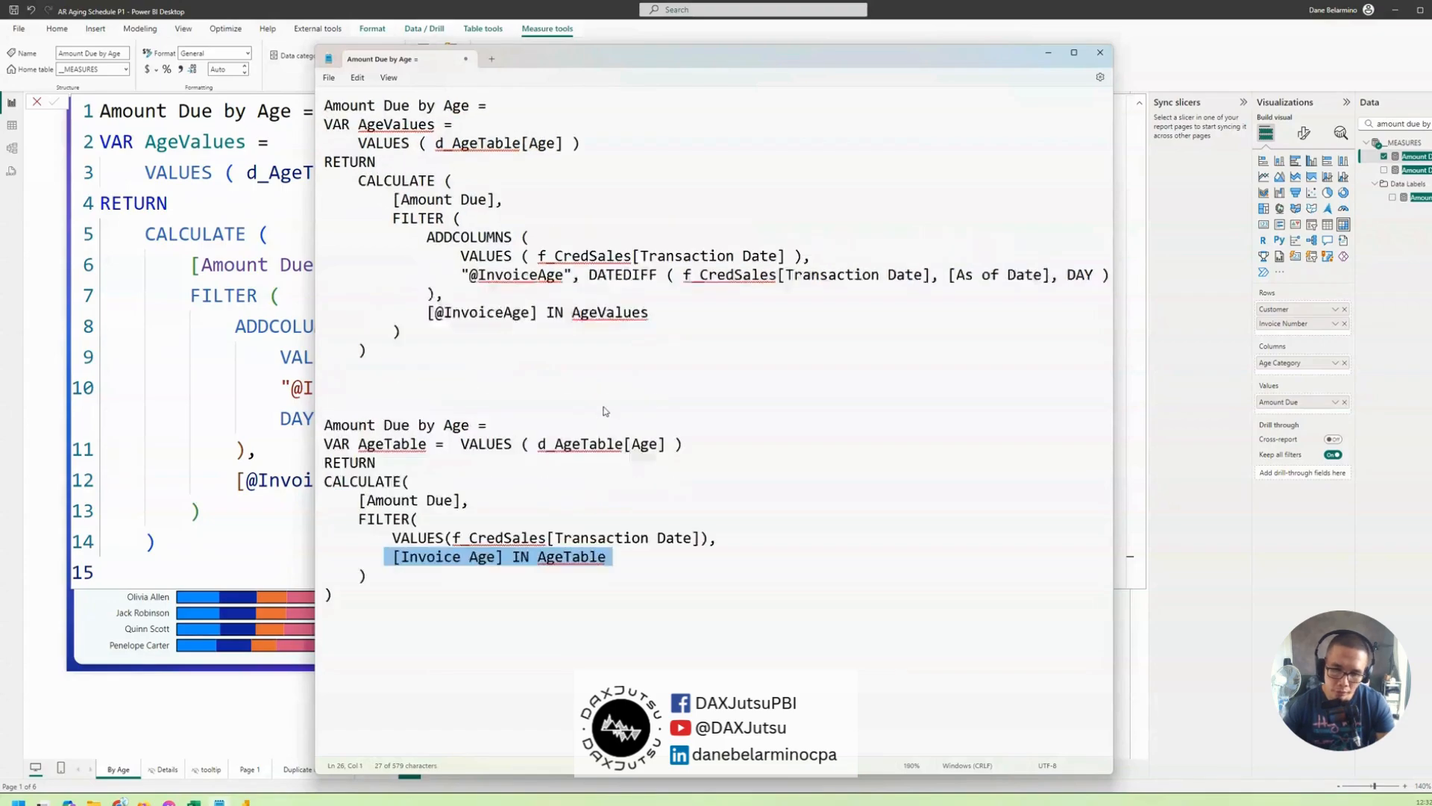
pyautogui.scroll(1, 605, 410)
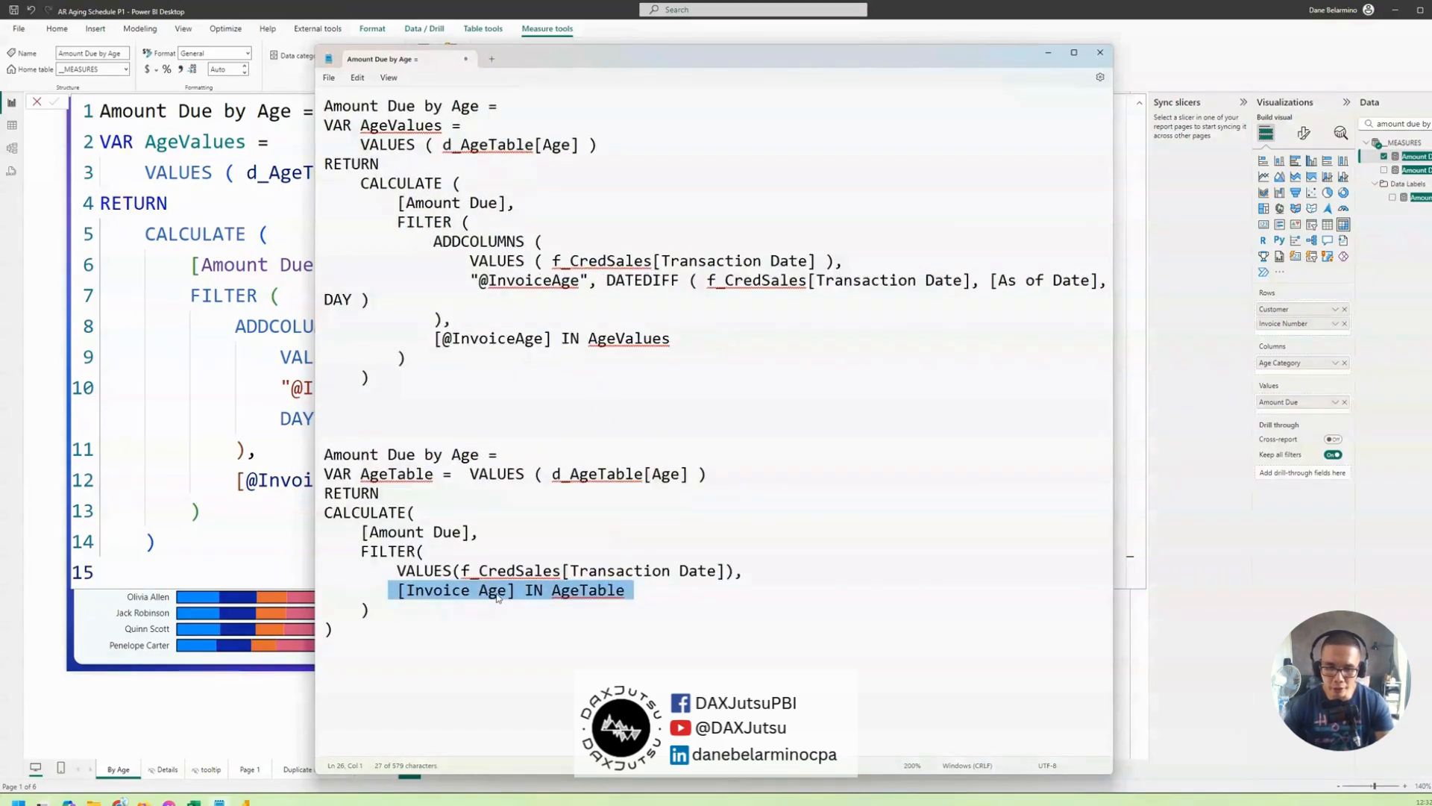
pyautogui.click(397, 571)
pyautogui.moveTo(397, 572); pyautogui.dragTo(735, 572)
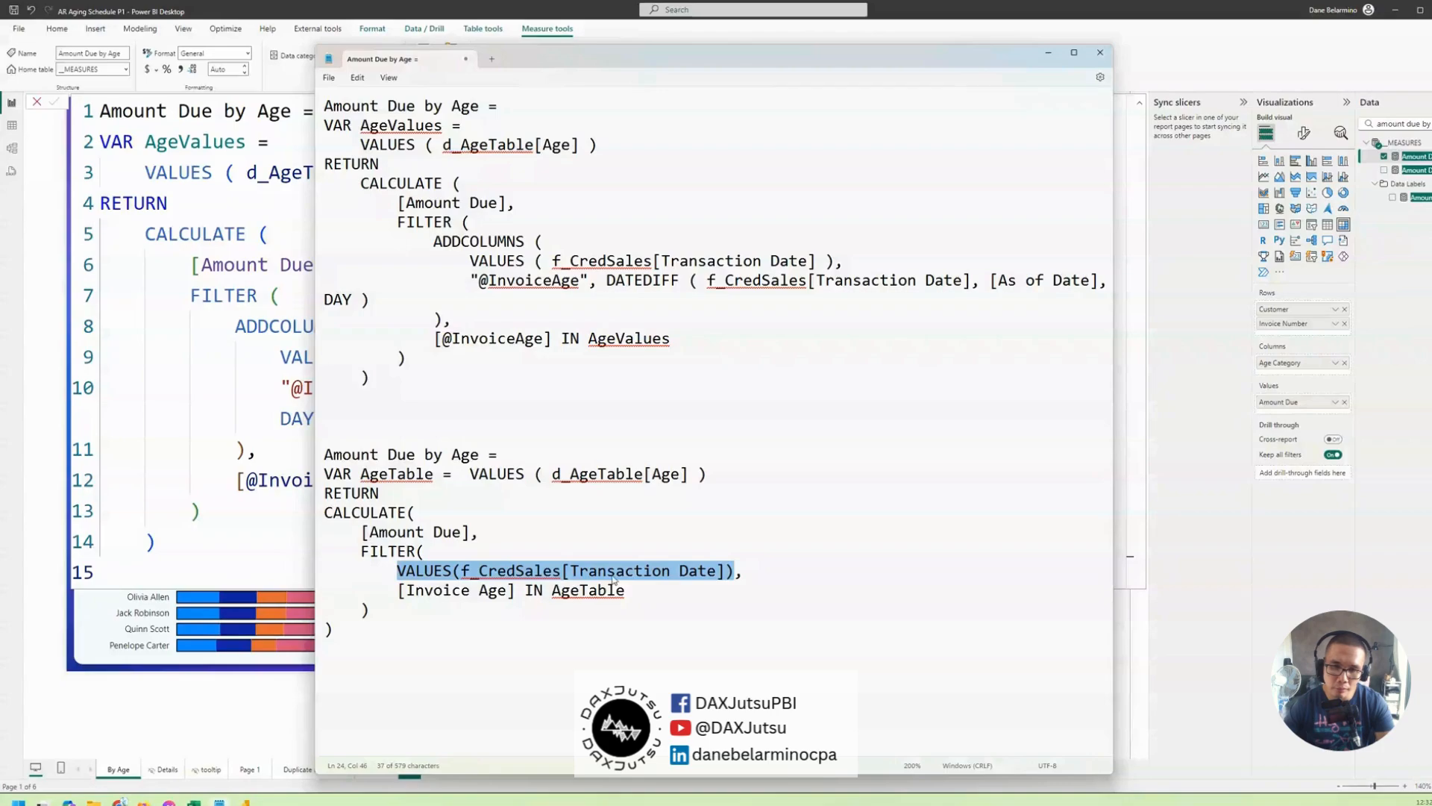
# Highlight the VALUES and DATEDIFF lines and the FILTER with its ADDCOLUMNS block in the first version.
pyautogui.moveTo(461, 262); pyautogui.dragTo(1104, 279)
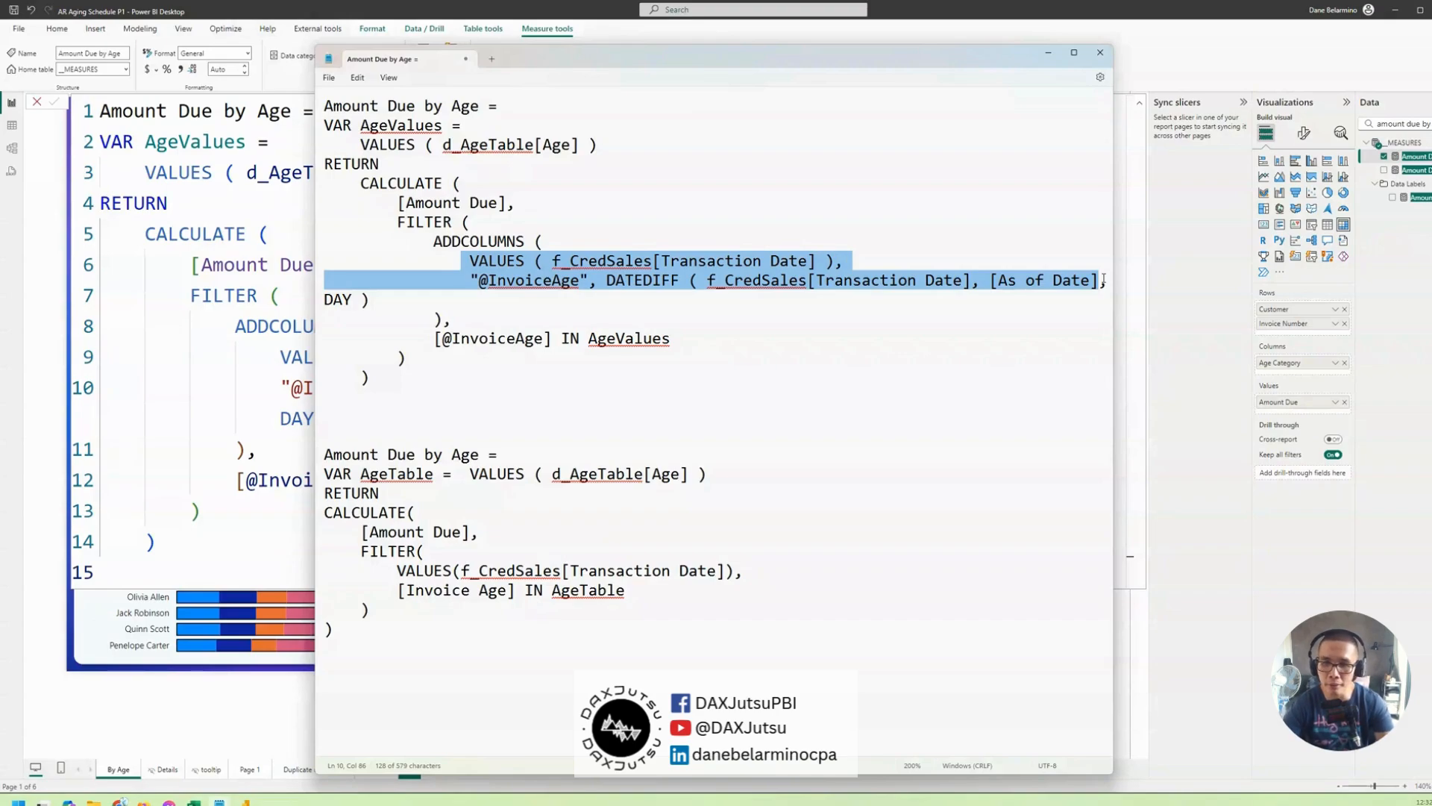
pyautogui.click(550, 262)
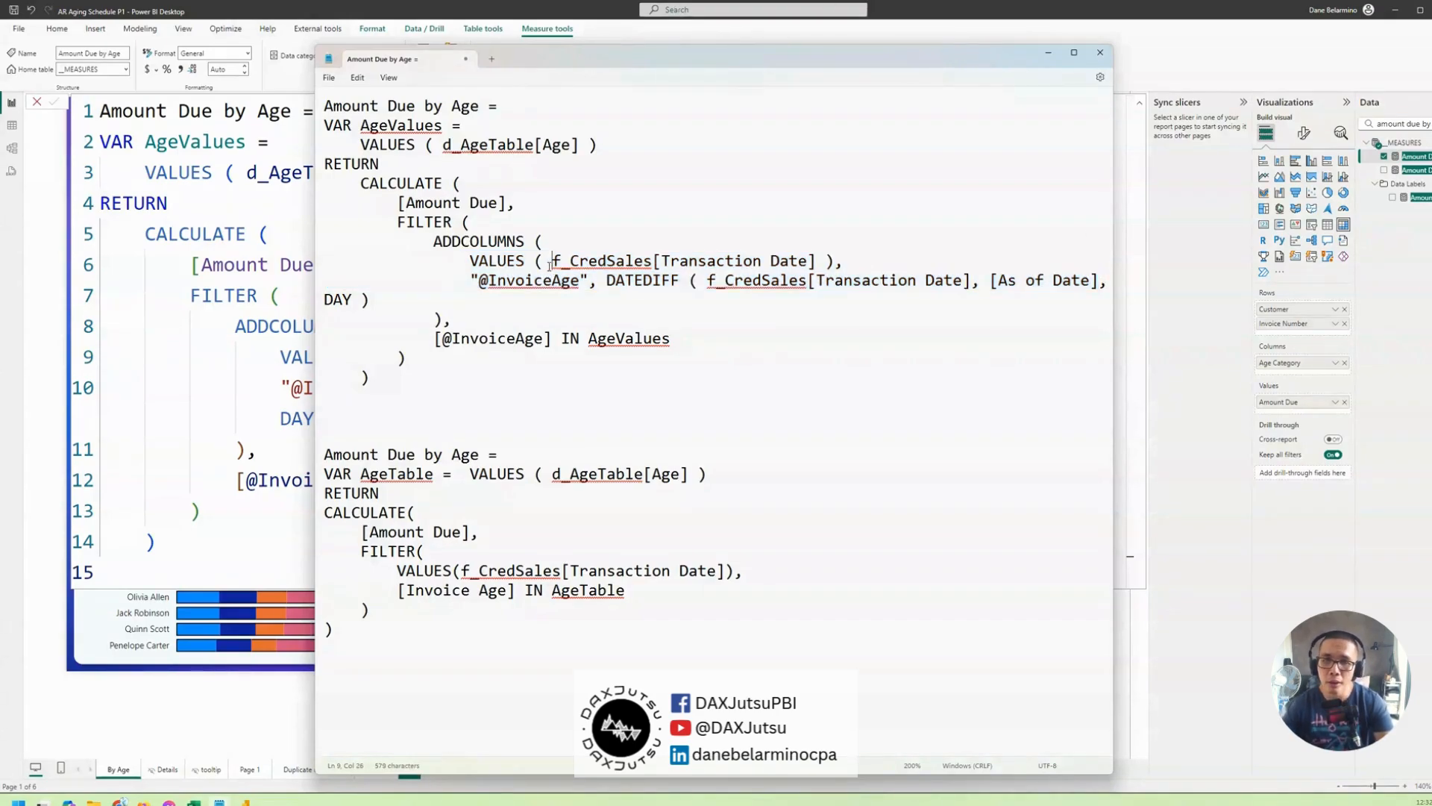
pyautogui.moveTo(435, 243); pyautogui.dragTo(444, 321)
pyautogui.moveTo(397, 222); pyautogui.dragTo(441, 326)
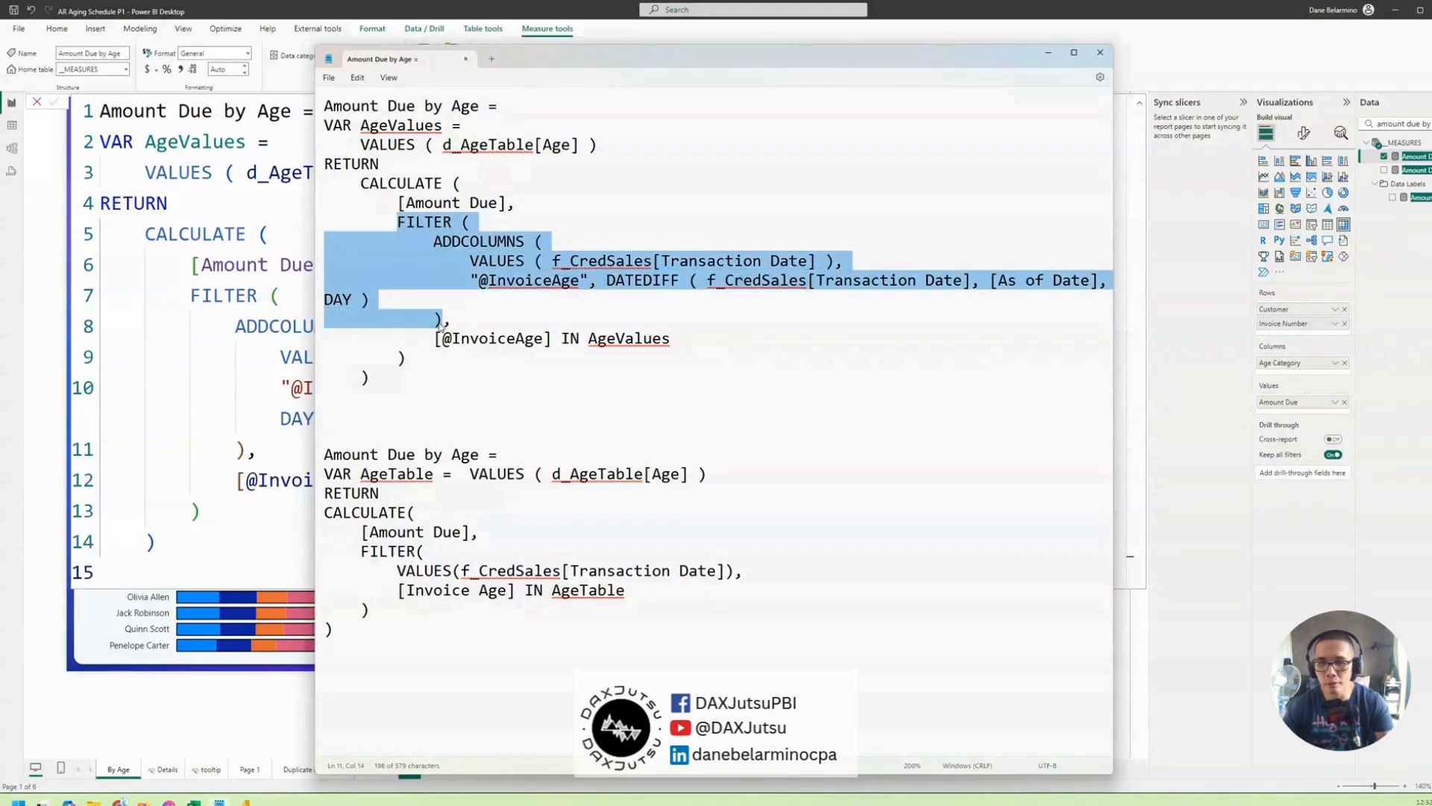
pyautogui.click(511, 357)
pyautogui.moveTo(670, 337); pyautogui.dragTo(433, 339)
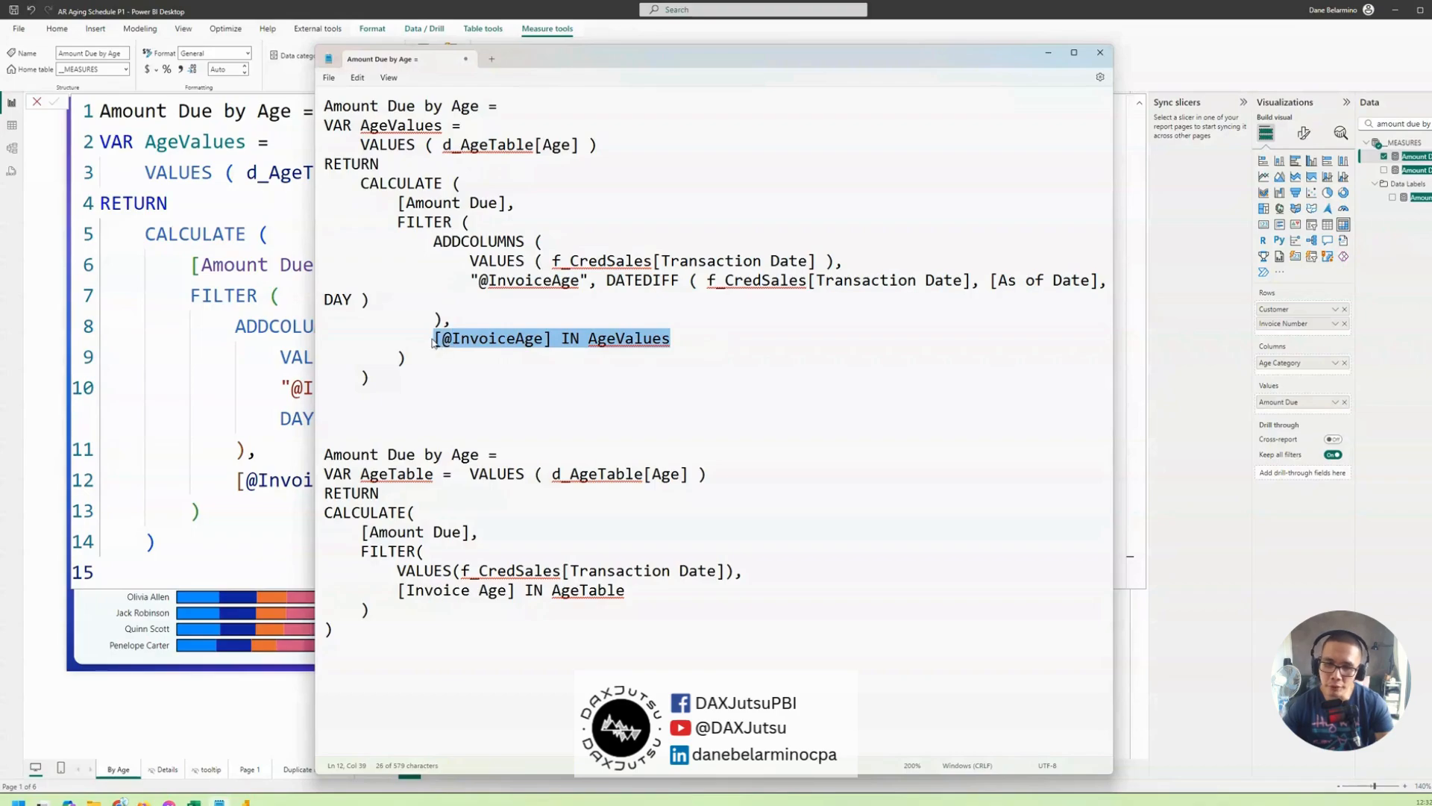
pyautogui.click(617, 351)
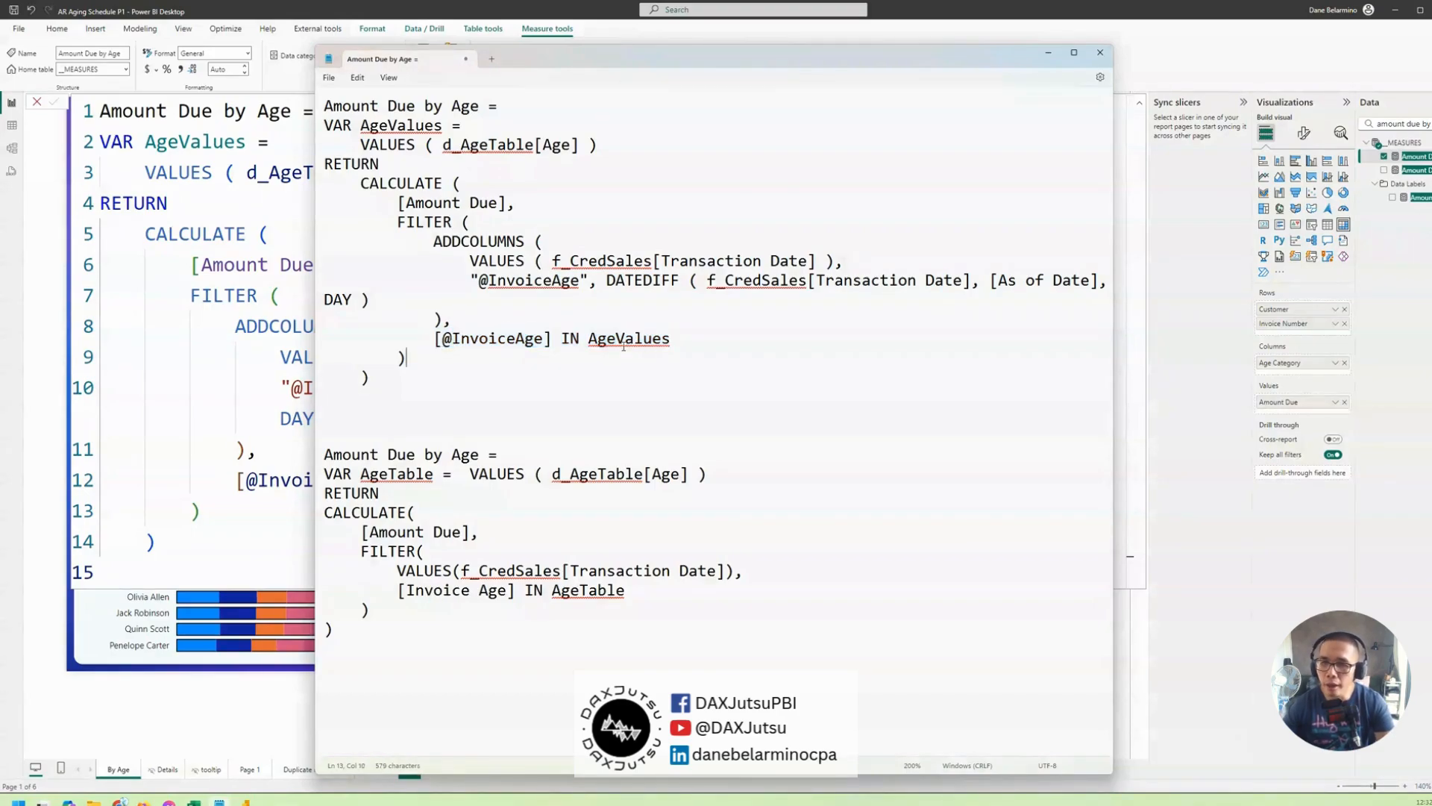
pyautogui.moveTo(433, 339); pyautogui.dragTo(681, 345)
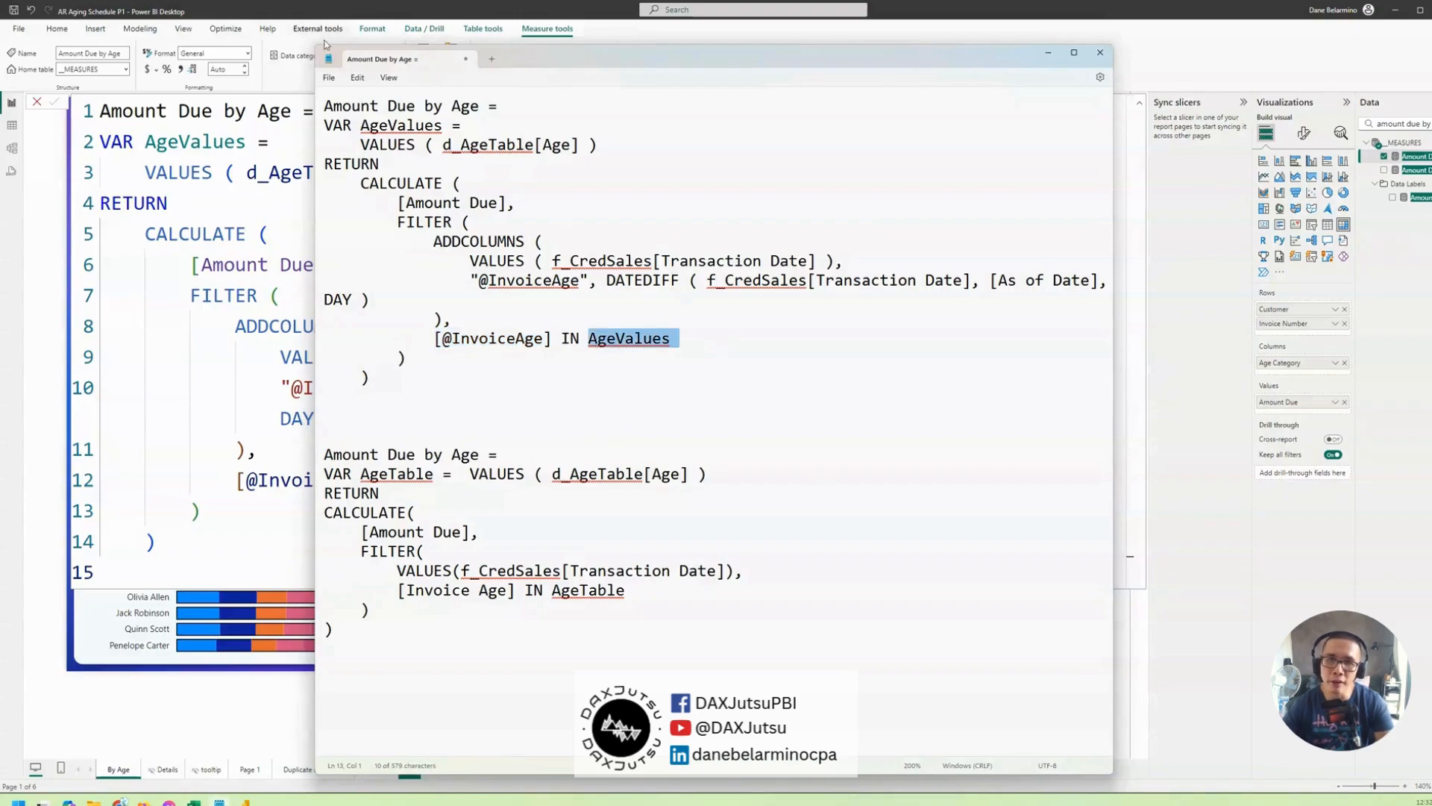
pyautogui.moveTo(361, 126); pyautogui.dragTo(444, 122)
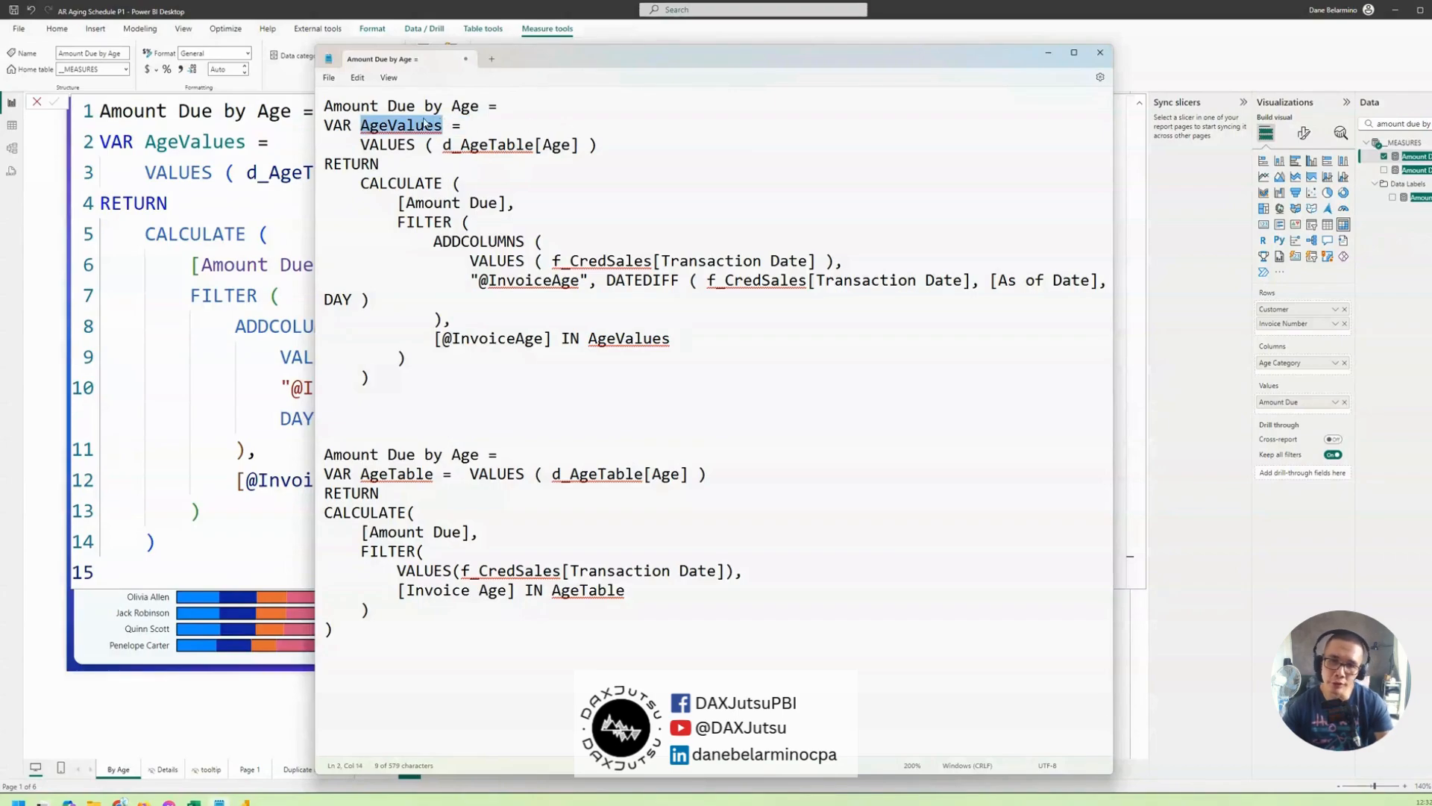
# Return to the Power BI report and compare the Amount Due by Age formula with the aging matrix, collapsing and re-expanding the formula.
pyautogui.click(1045, 18)
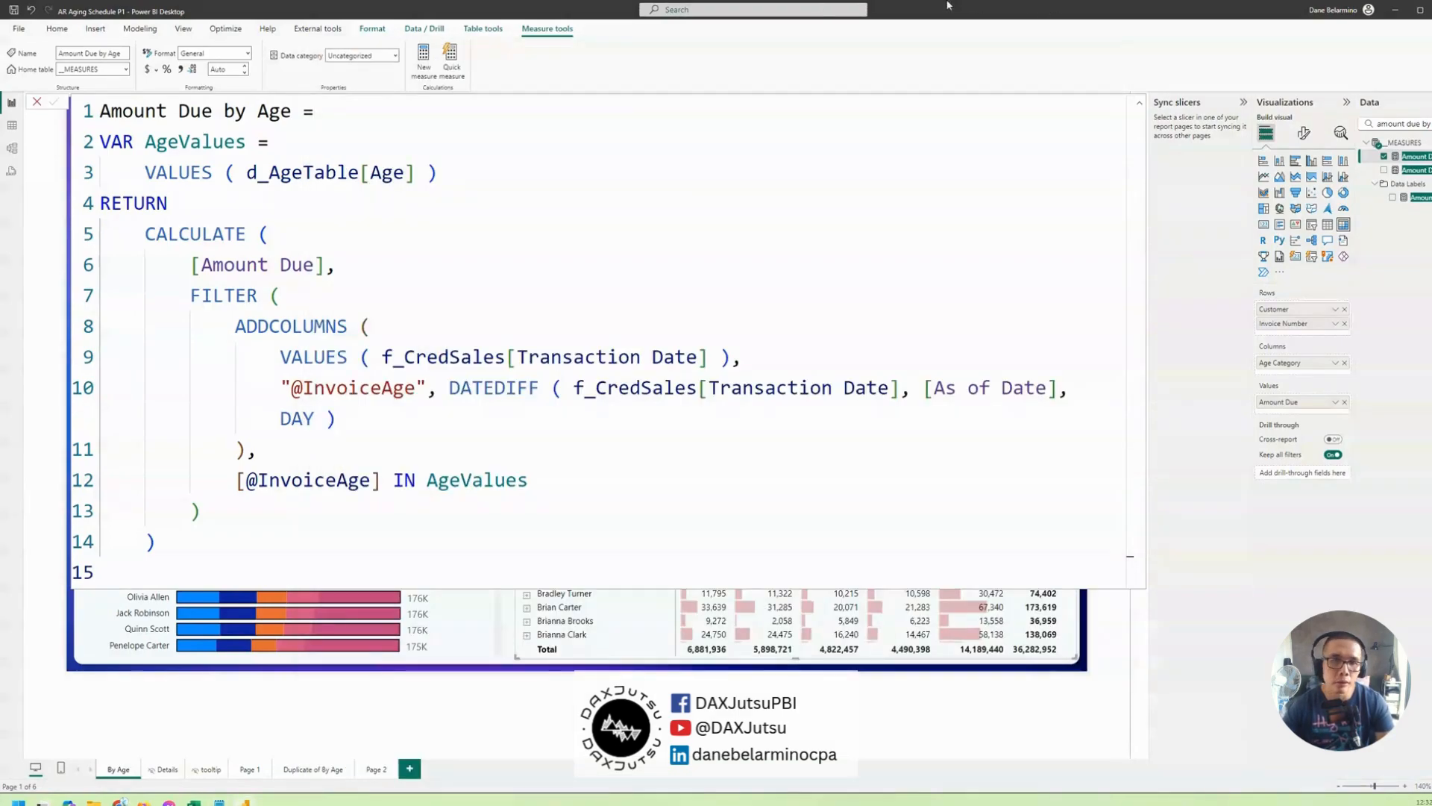
pyautogui.click(1139, 107)
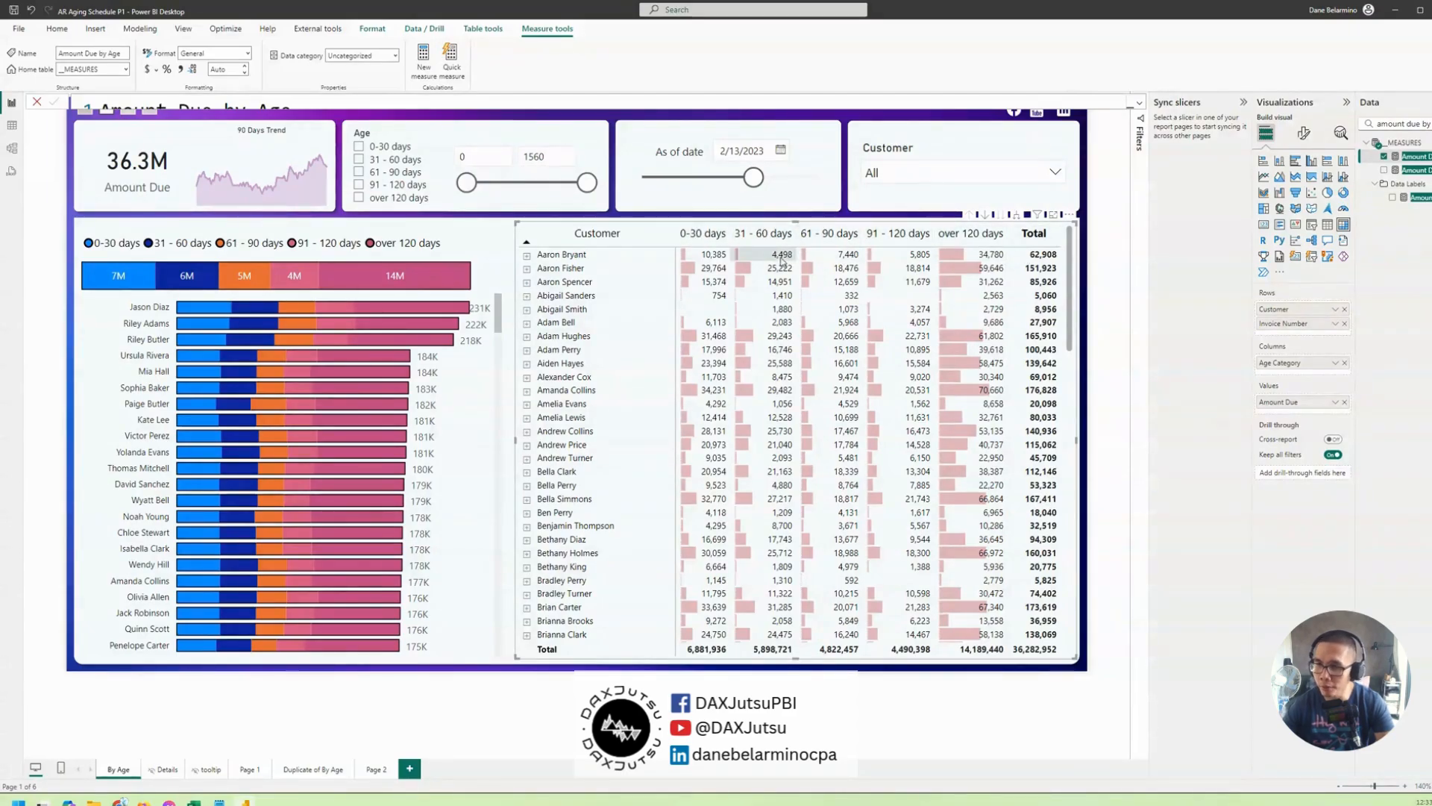
pyautogui.scroll(2, 985, 314)
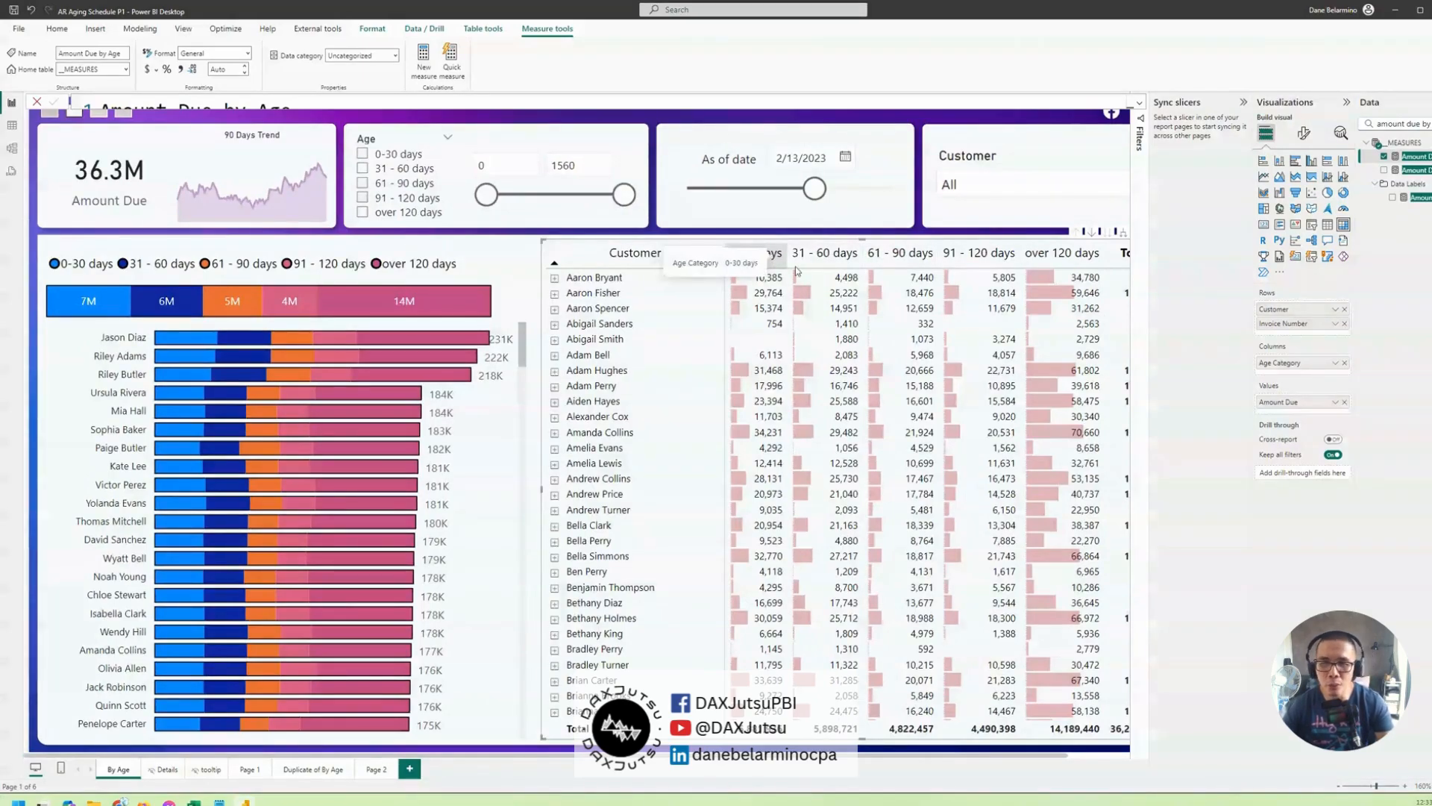
pyautogui.click(1140, 106)
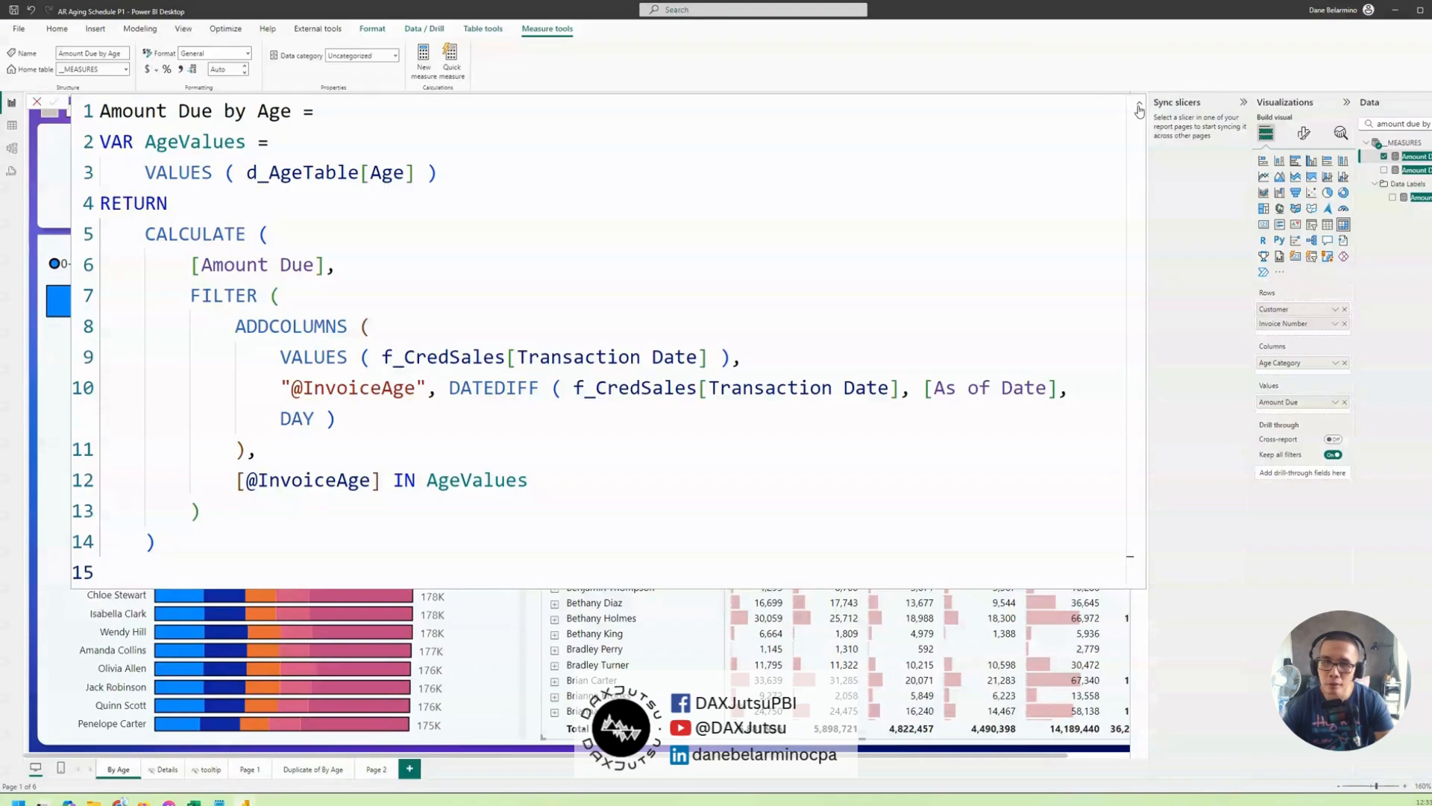
pyautogui.moveTo(191, 265); pyautogui.dragTo(326, 264)
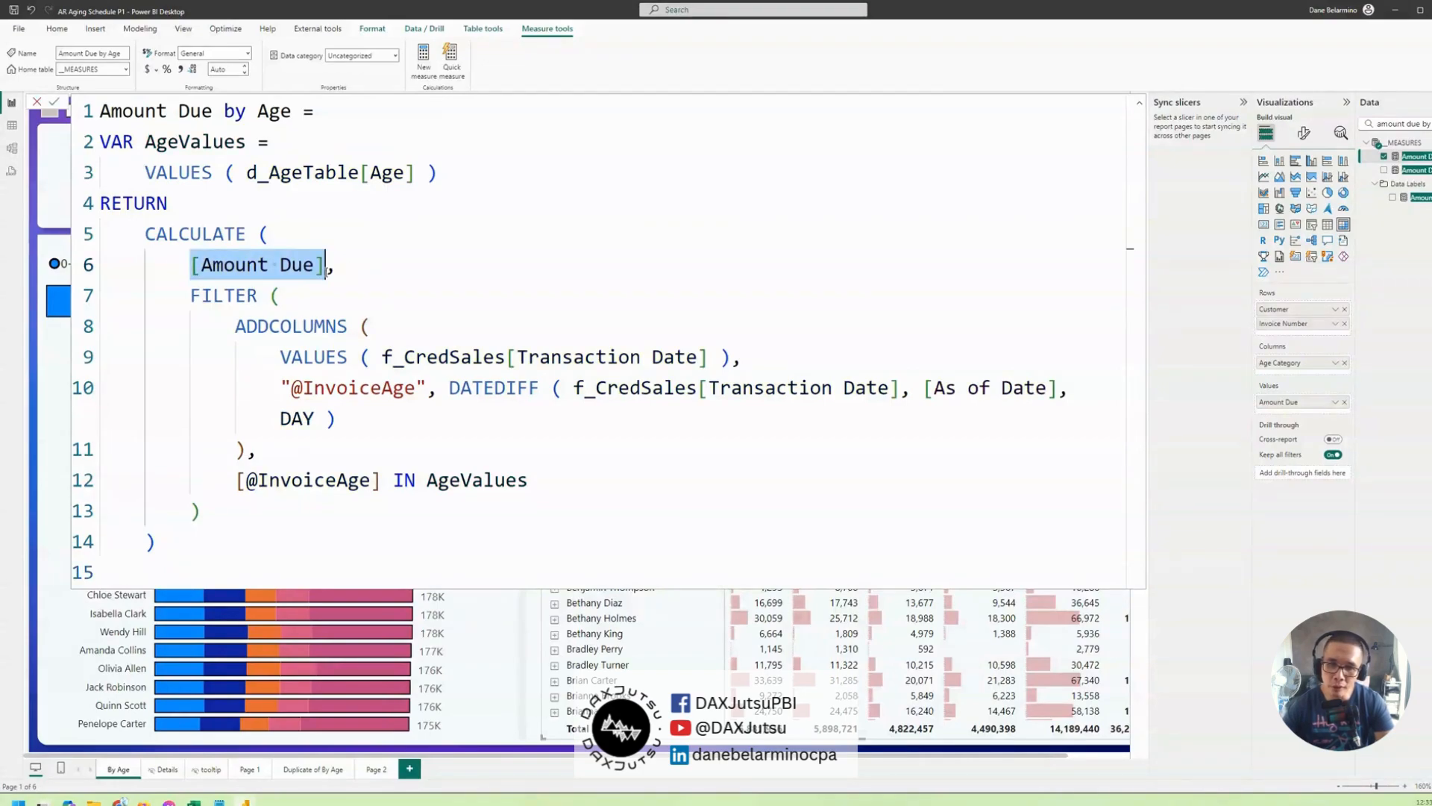
pyautogui.moveTo(237, 480); pyautogui.dragTo(522, 478)
pyautogui.click(523, 481)
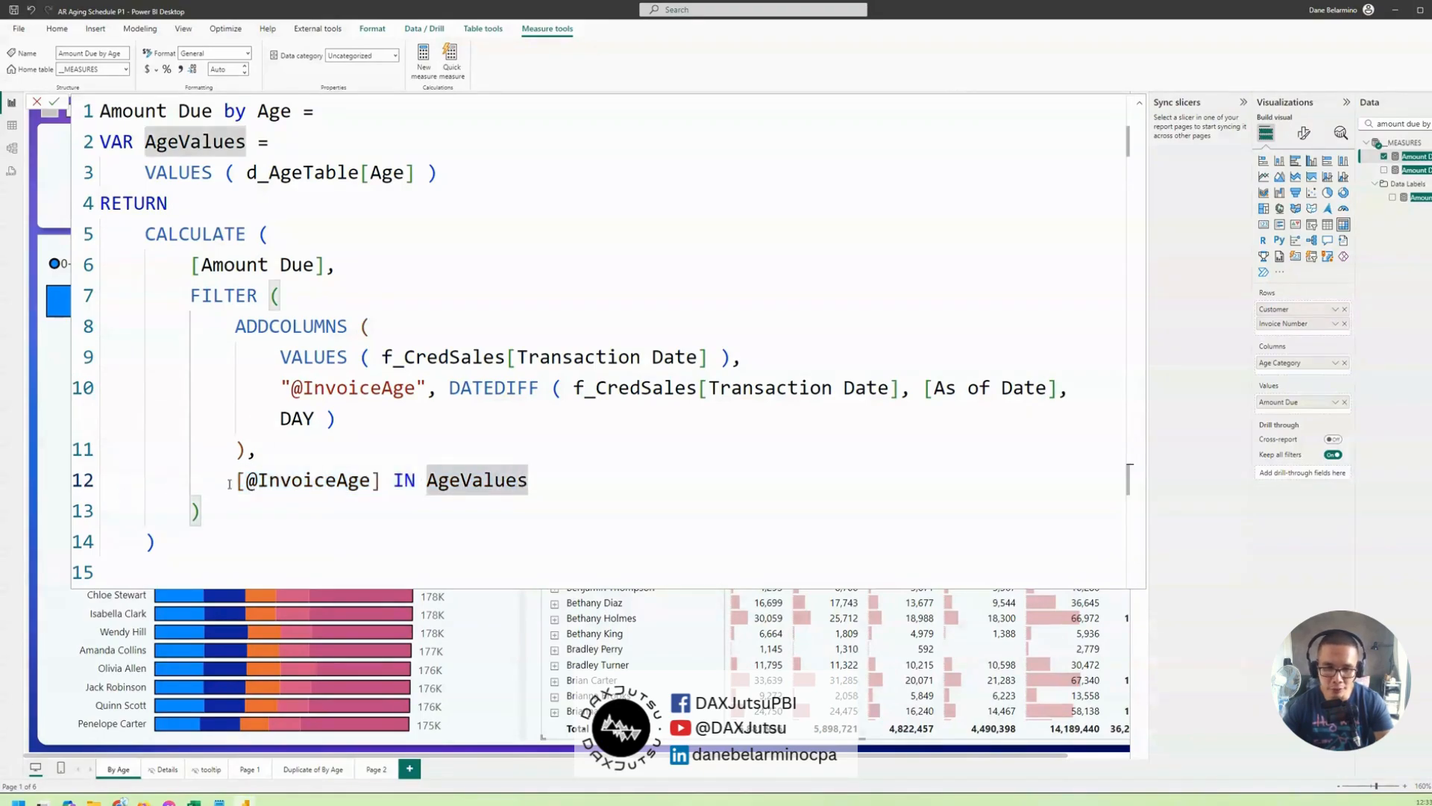
pyautogui.moveTo(237, 479); pyautogui.dragTo(545, 481)
pyautogui.click(468, 479)
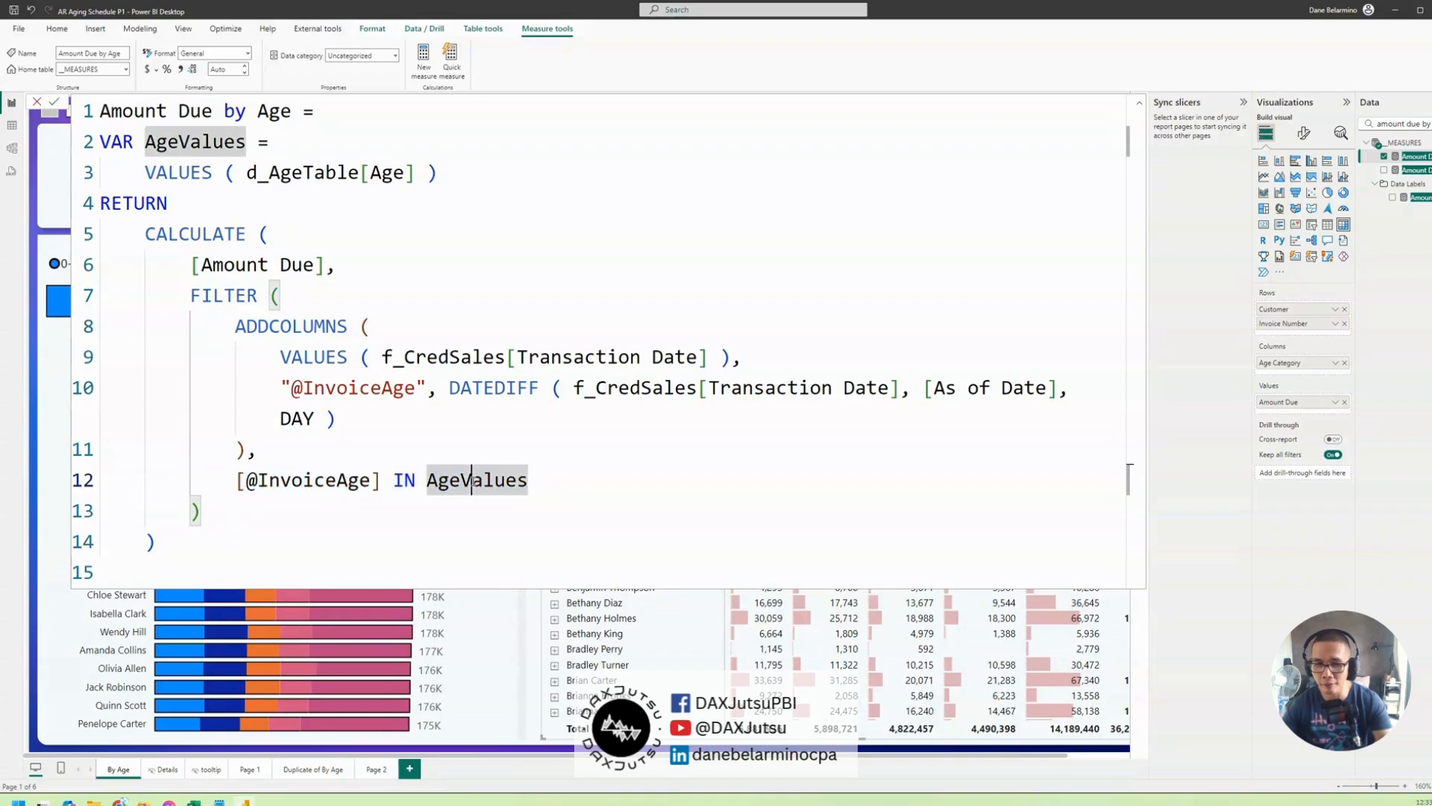
pyautogui.click(1139, 103)
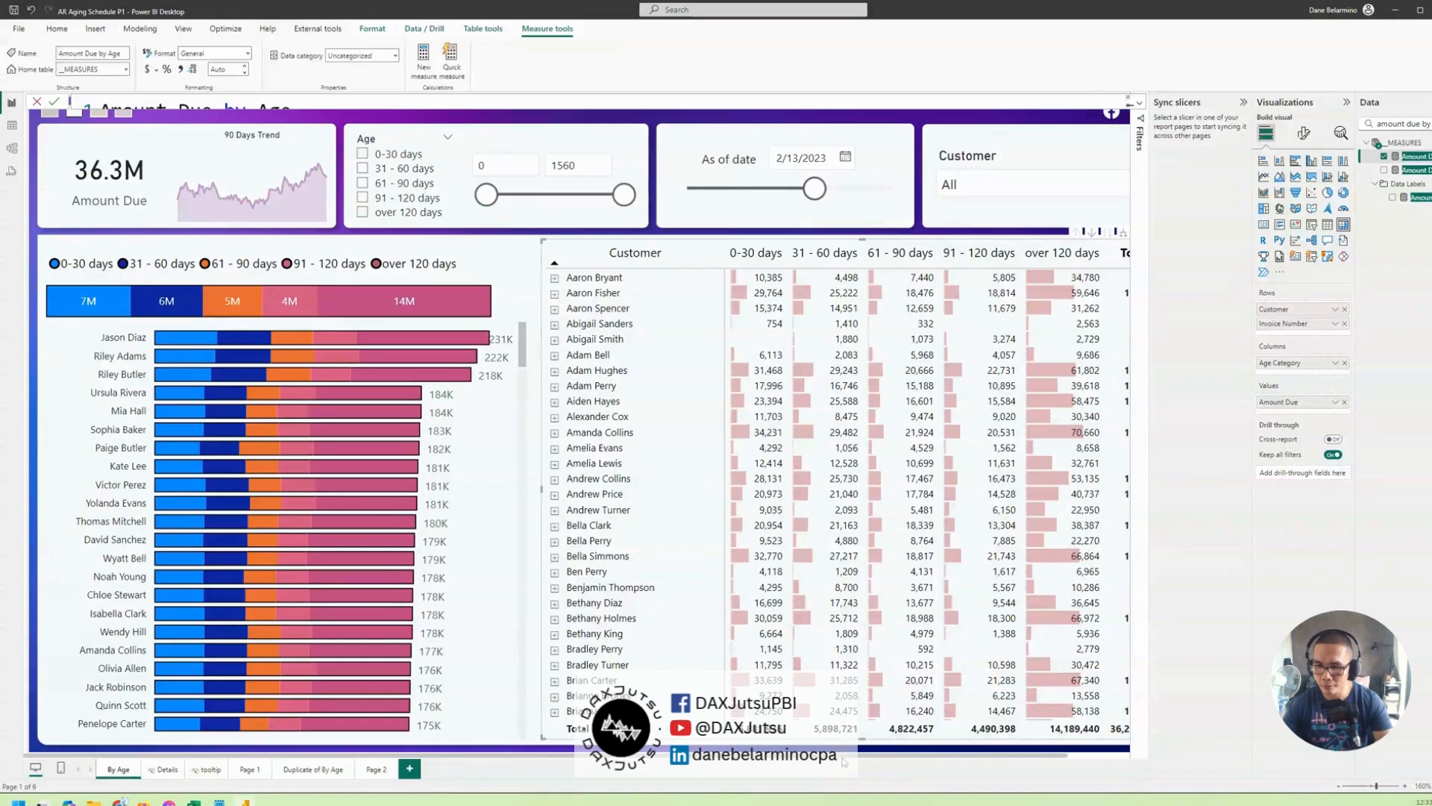
# Bring the whole aging report into view and compare it with the full Amount Due by Age formula, collapsing the formula again.
pyautogui.moveTo(914, 756); pyautogui.dragTo(992, 755)
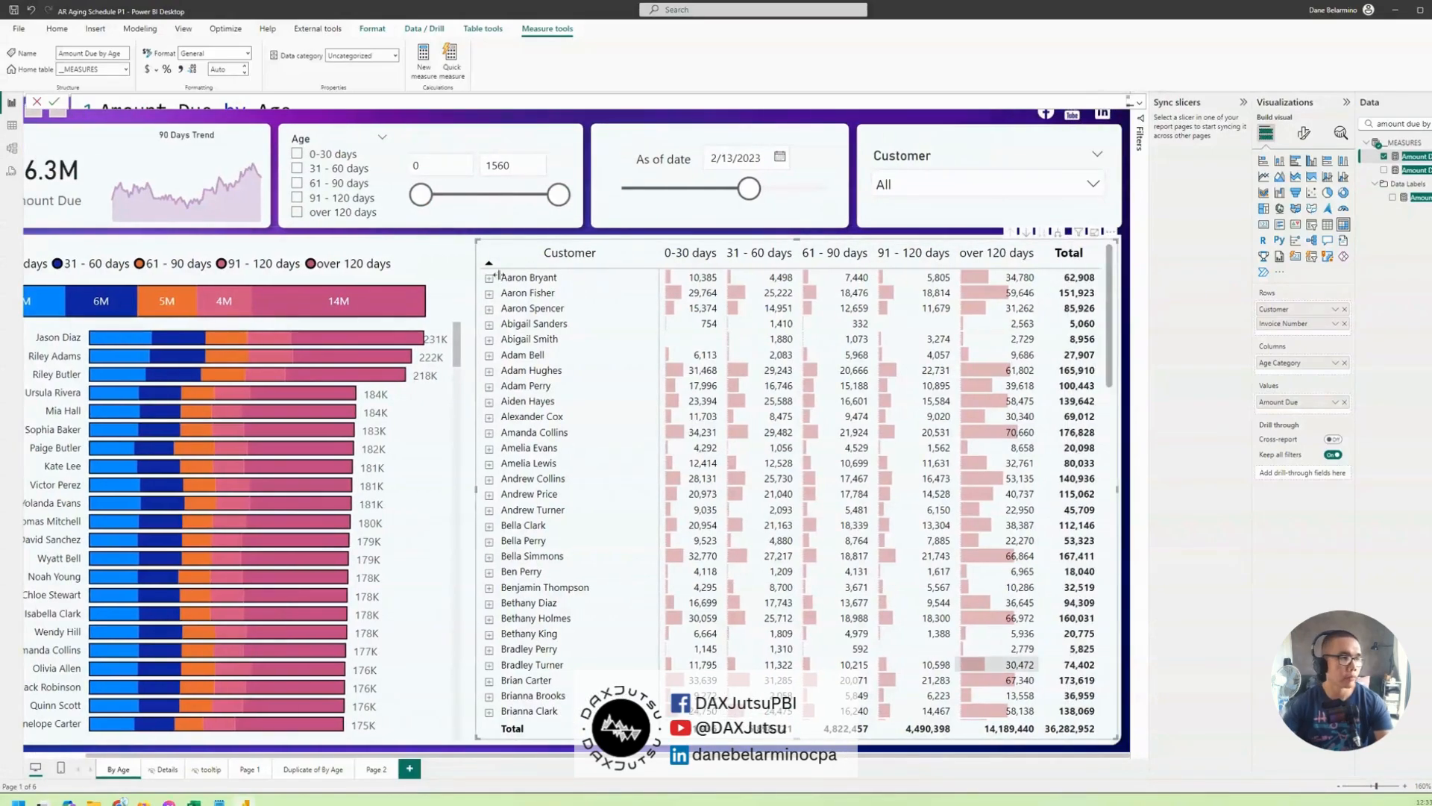
pyautogui.scroll(-1, 497, 291)
pyautogui.scroll(-1, 495, 287)
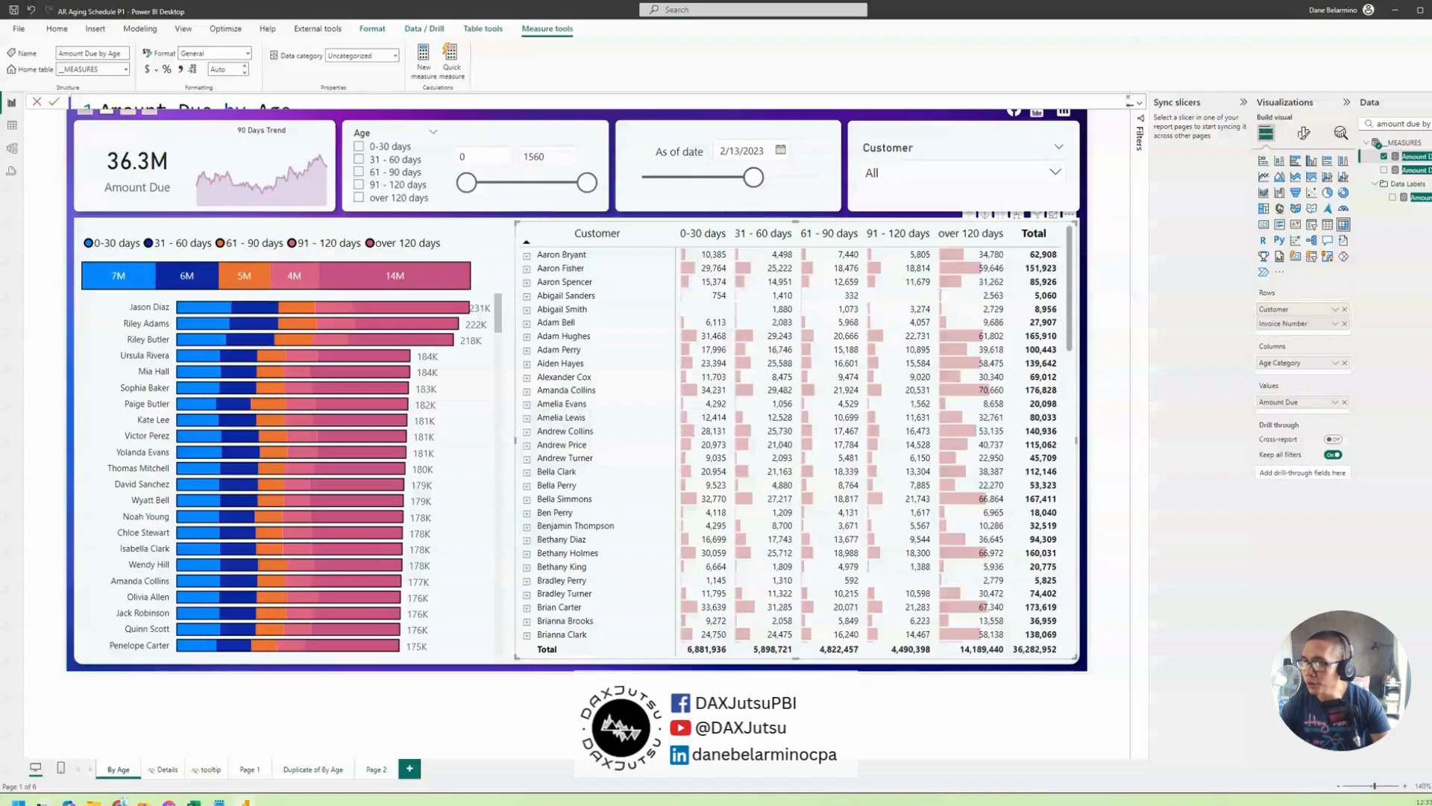
pyautogui.click(1140, 104)
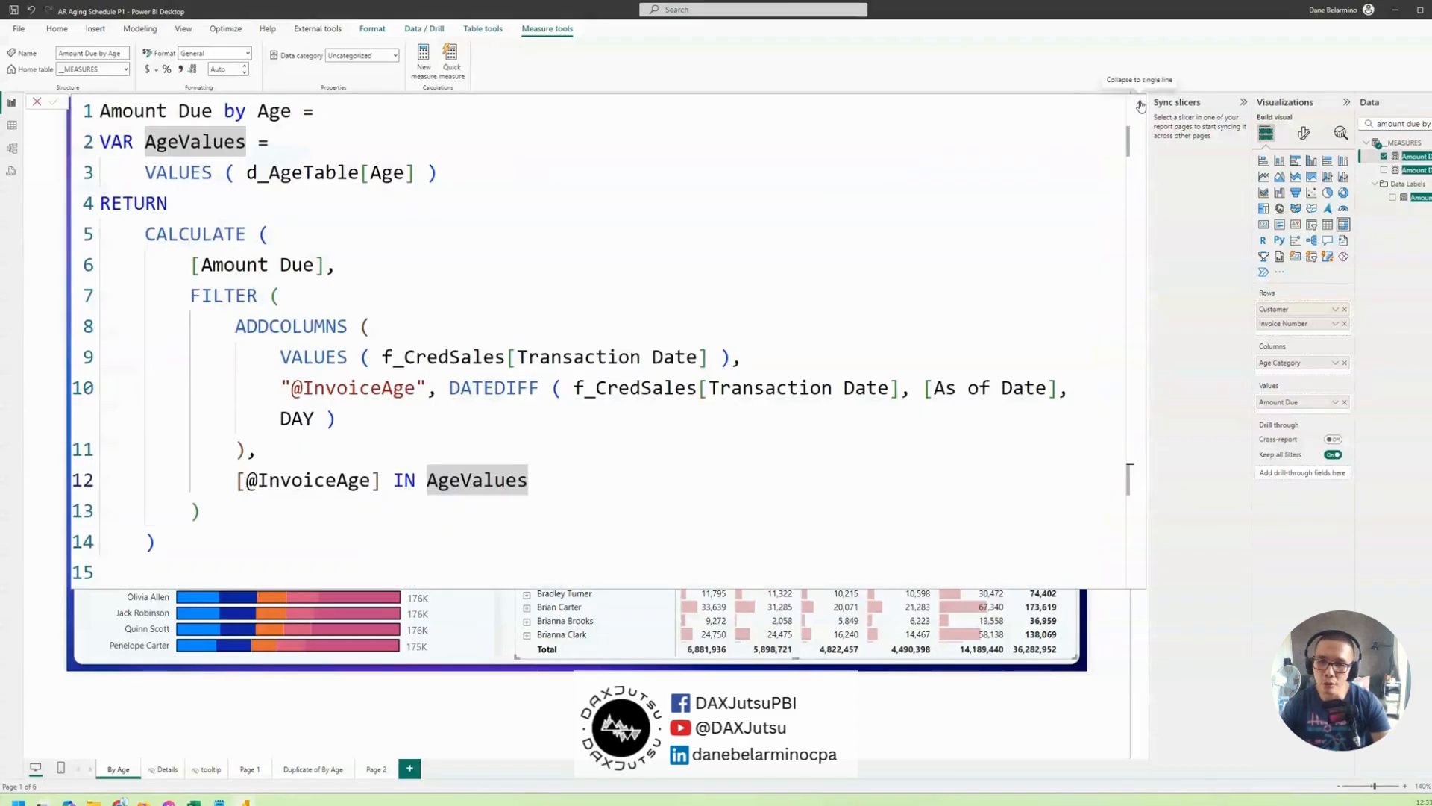
pyautogui.click(1139, 104)
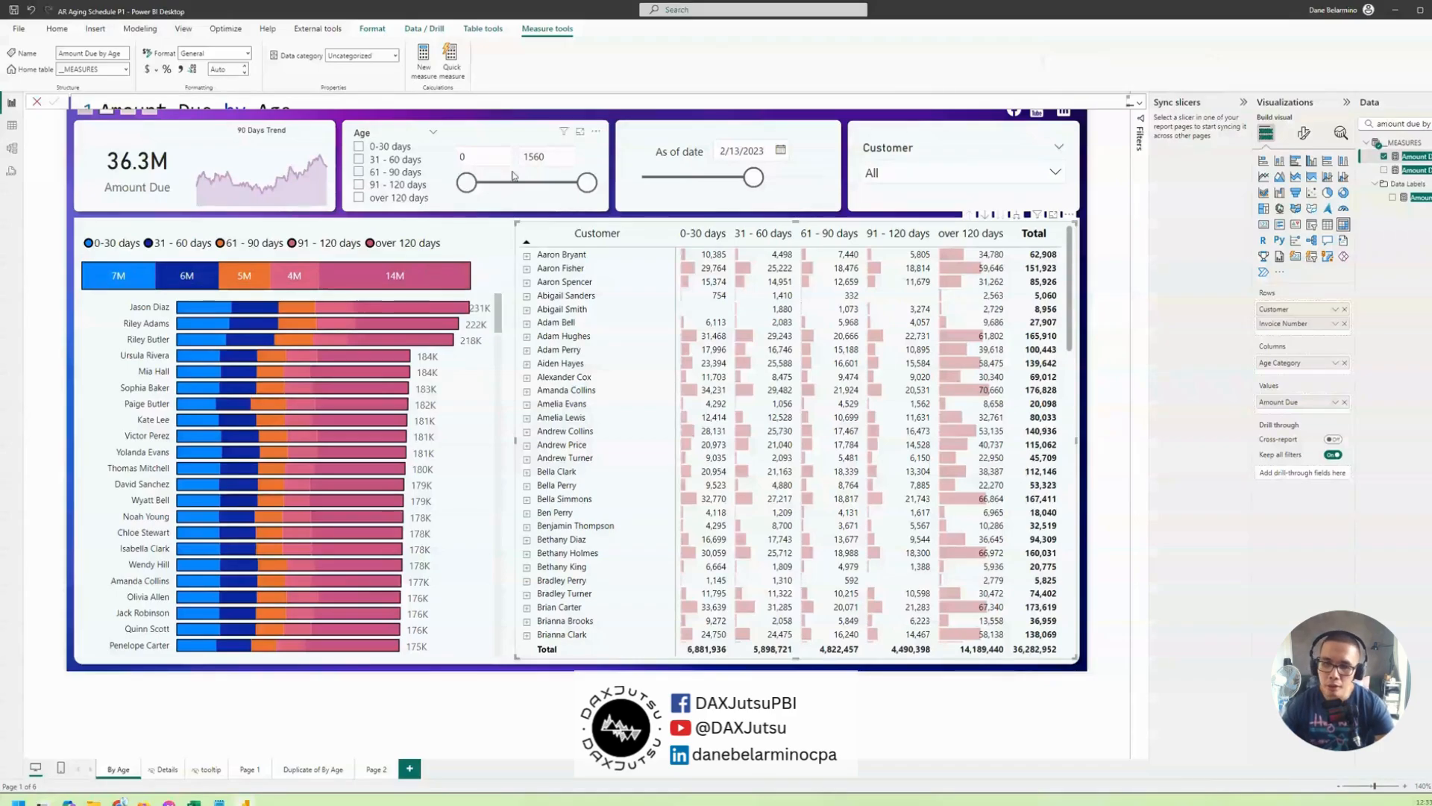
# Set the As of date slicer to 6/19/2022 and select the aging matrix.
pyautogui.moveTo(754, 177); pyautogui.dragTo(725, 178)
pyautogui.click(820, 216)
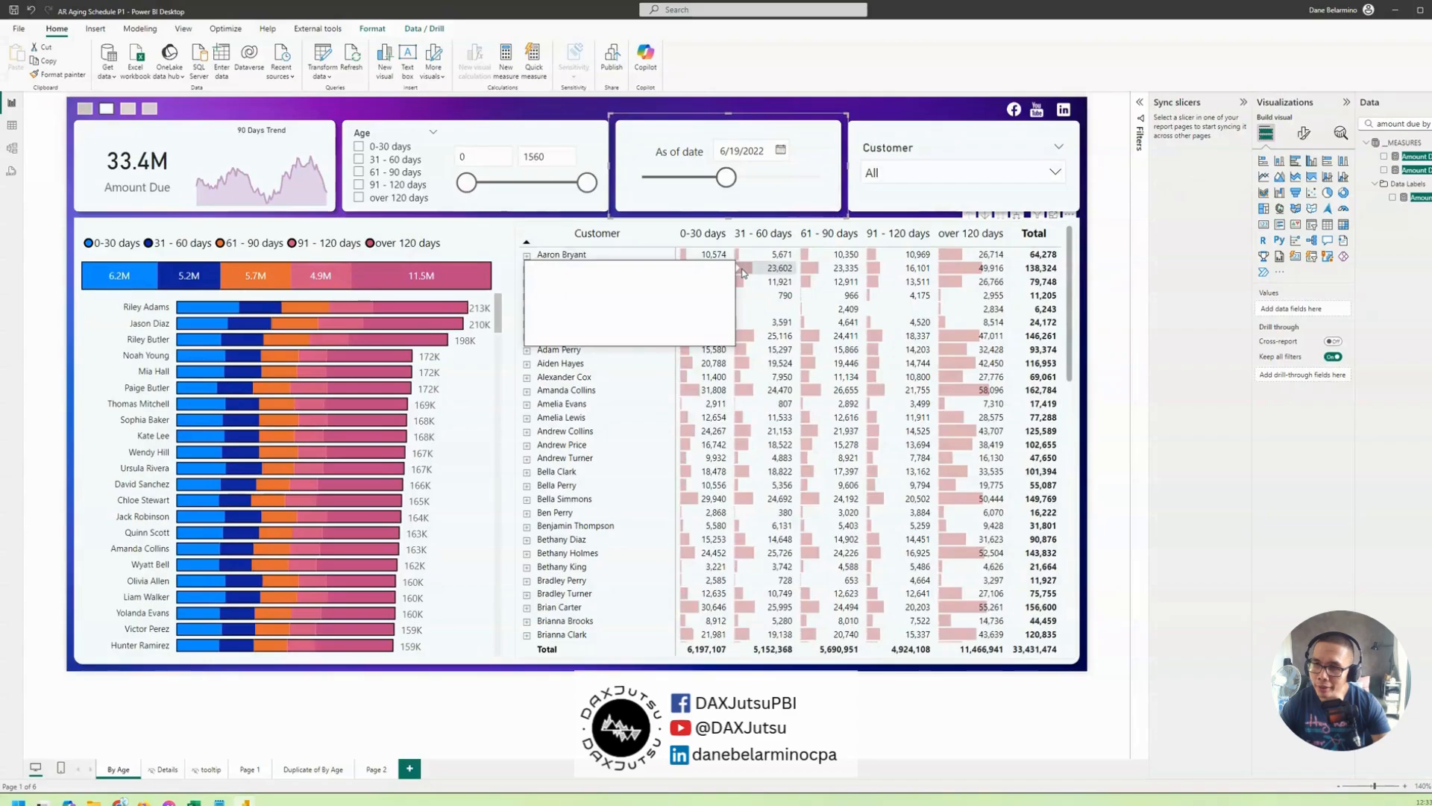
pyautogui.click(1074, 258)
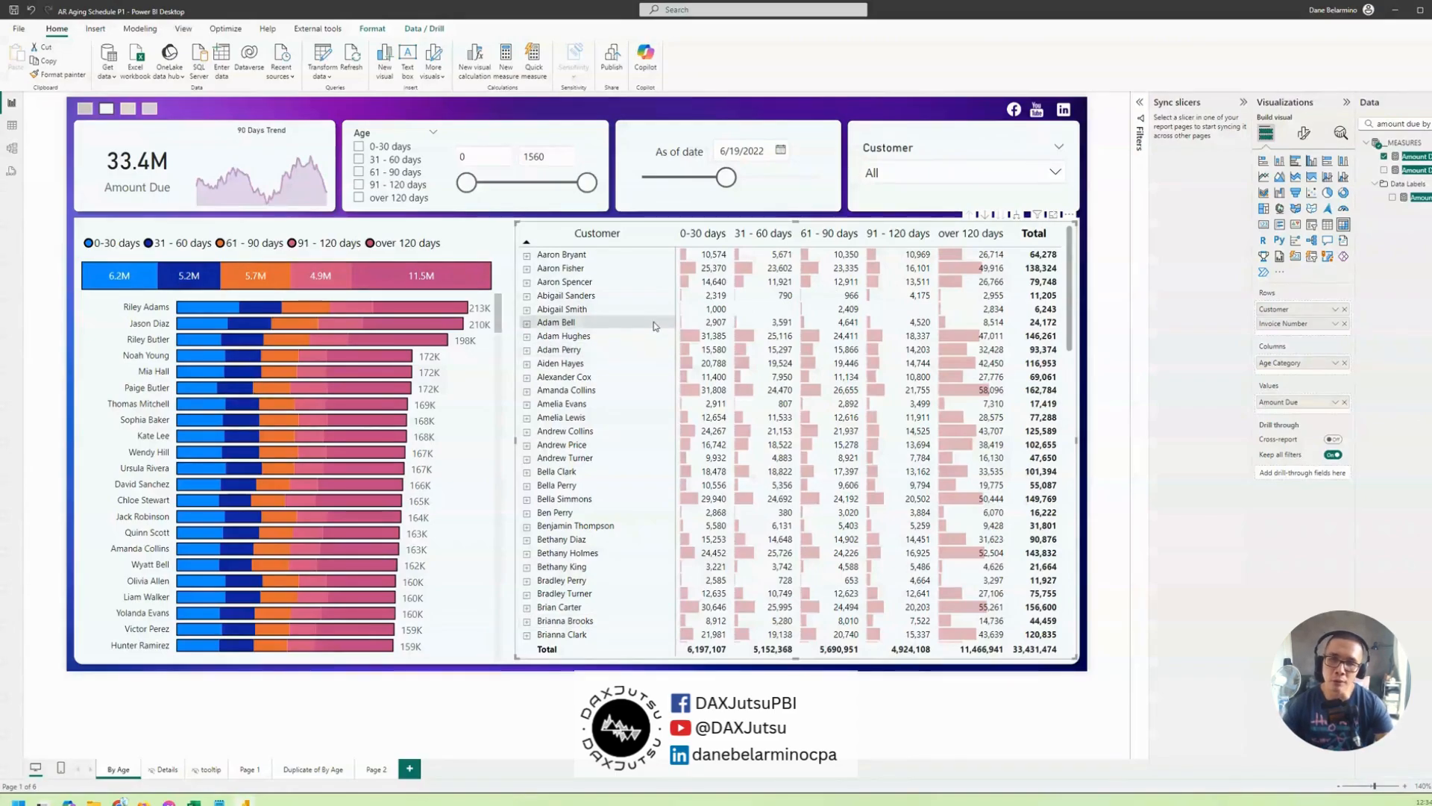
# Expand the first customer's invoices in the By Age matrix, and examine the same invoices on the Duplicate of By Age page.
pyautogui.moveTo(655, 326)
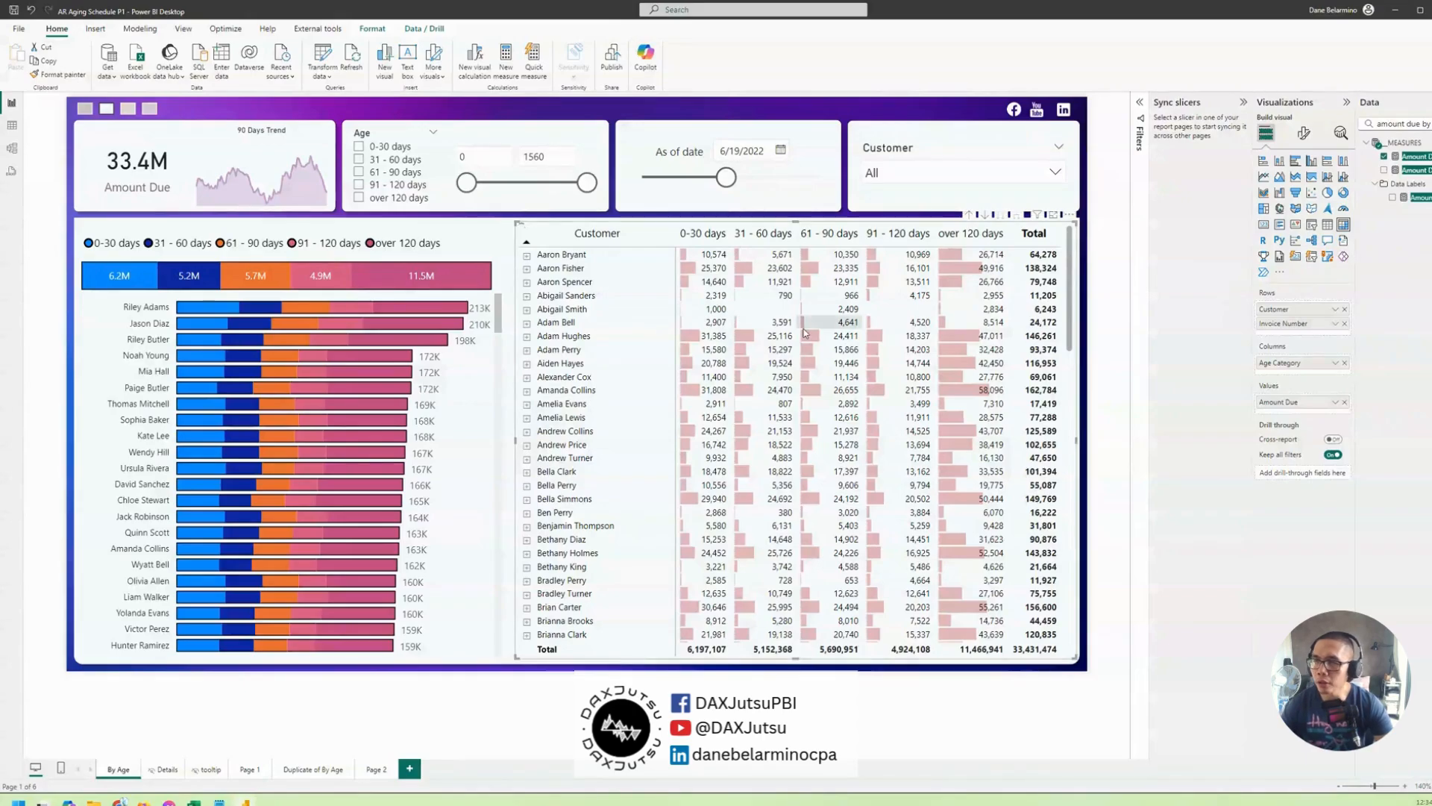
pyautogui.moveTo(804, 330)
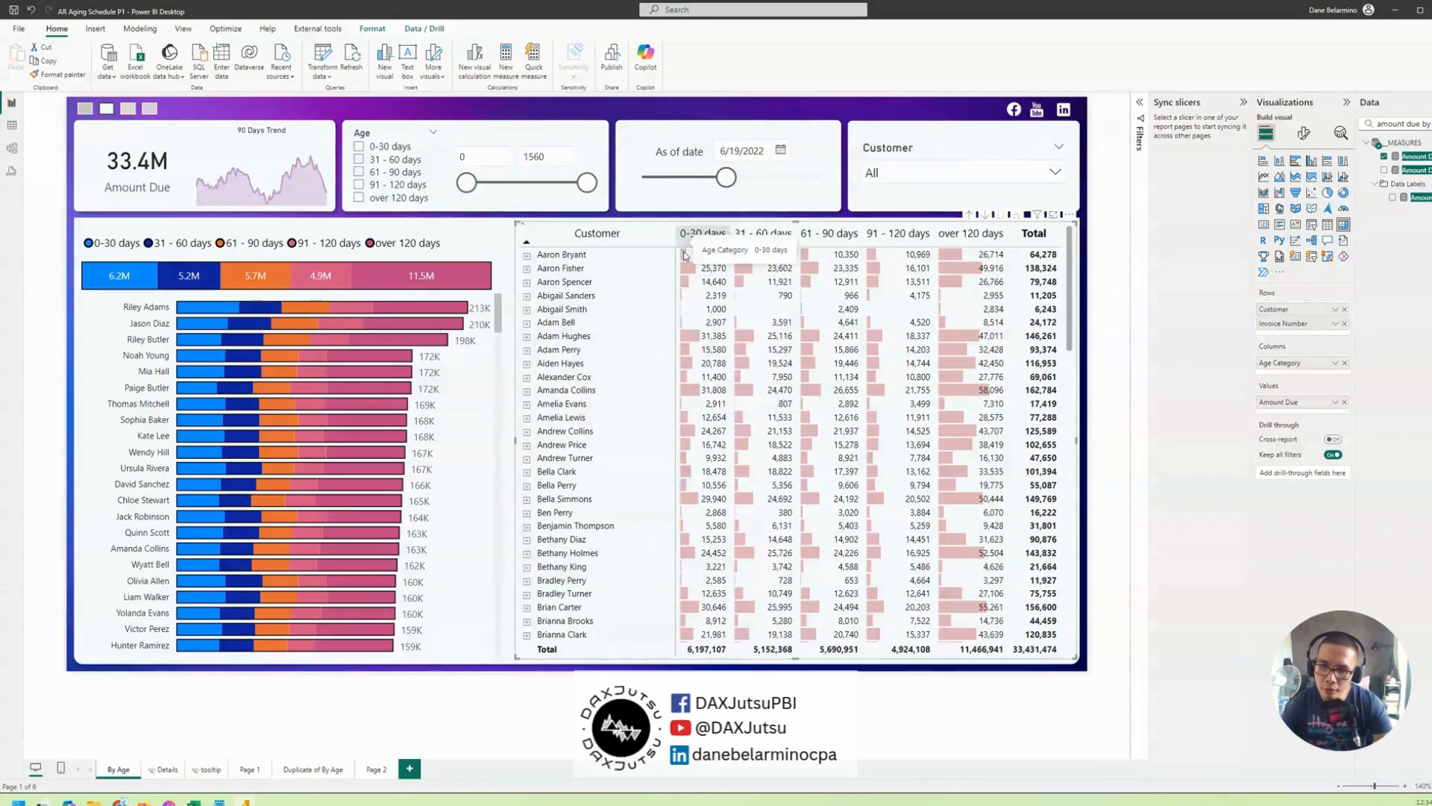
pyautogui.moveTo(683, 258)
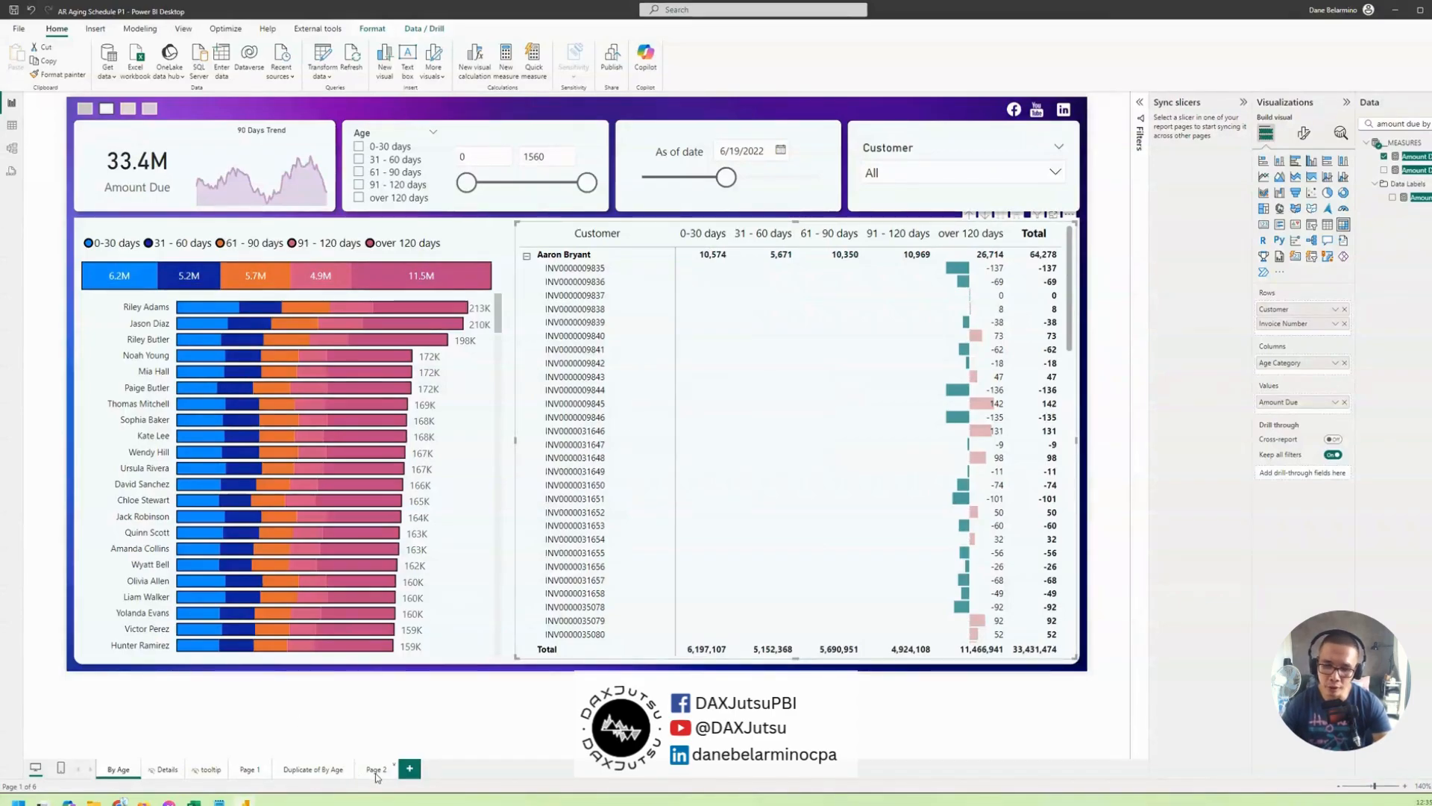
pyautogui.click(314, 776)
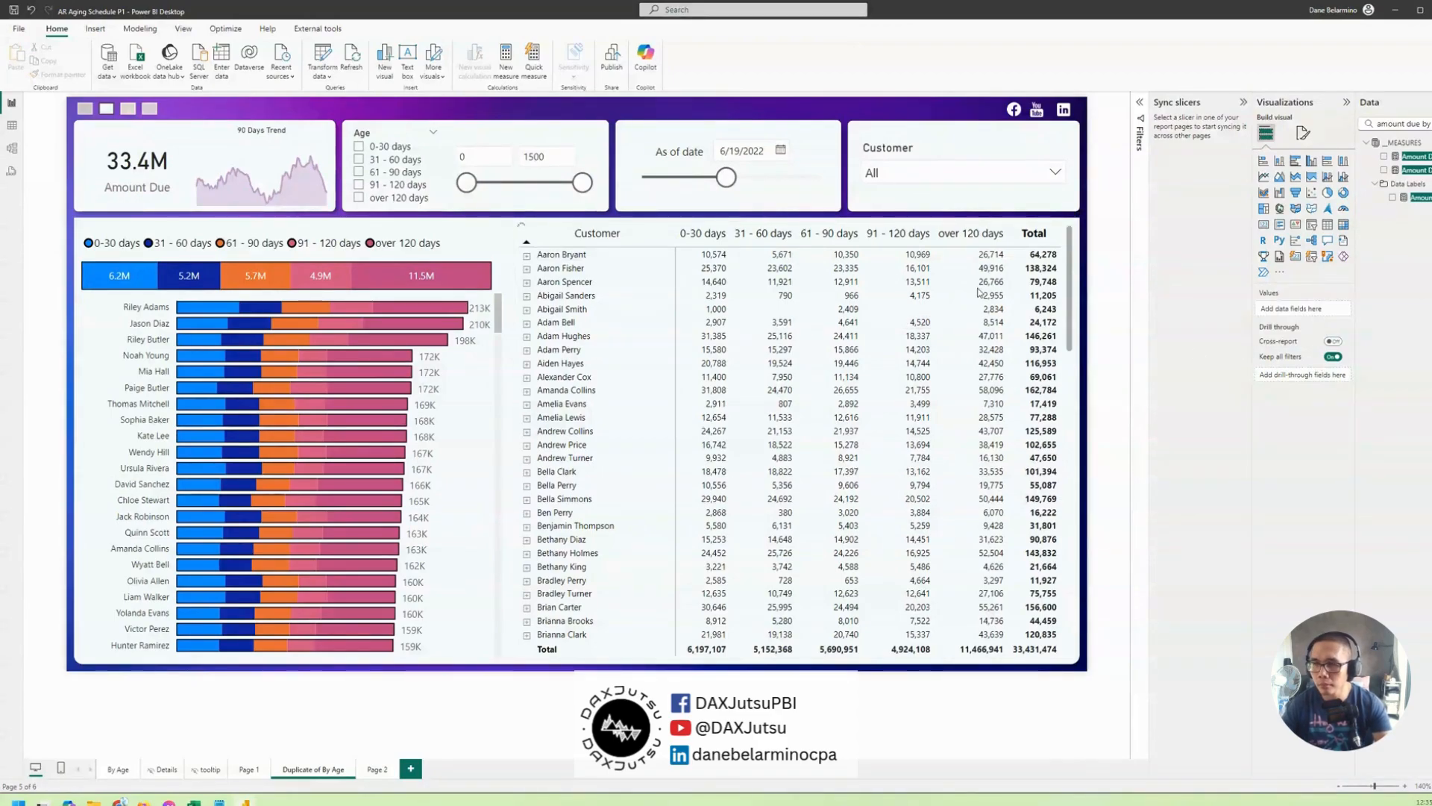
pyautogui.scroll(-10, 613, 491)
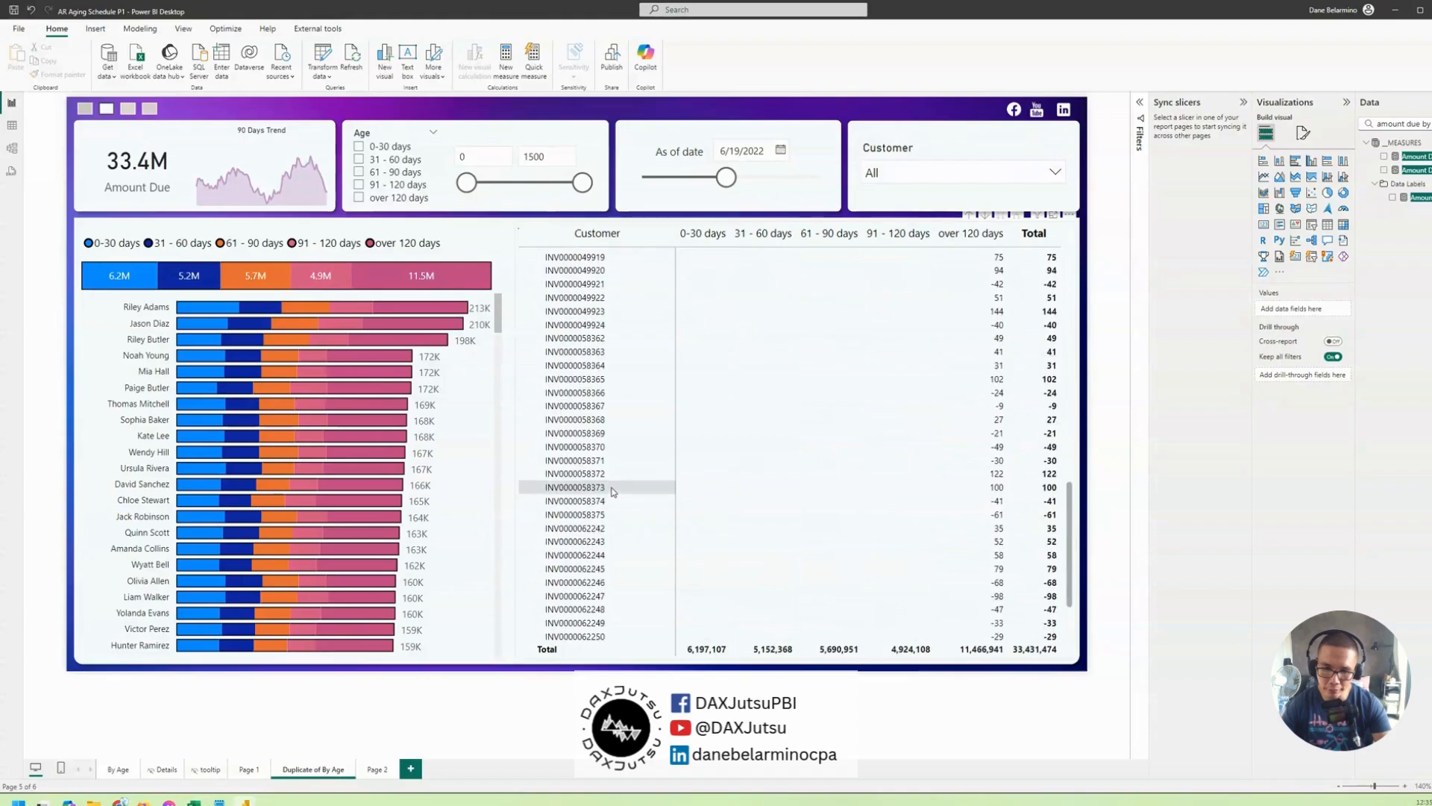
pyautogui.scroll(10, 619, 489)
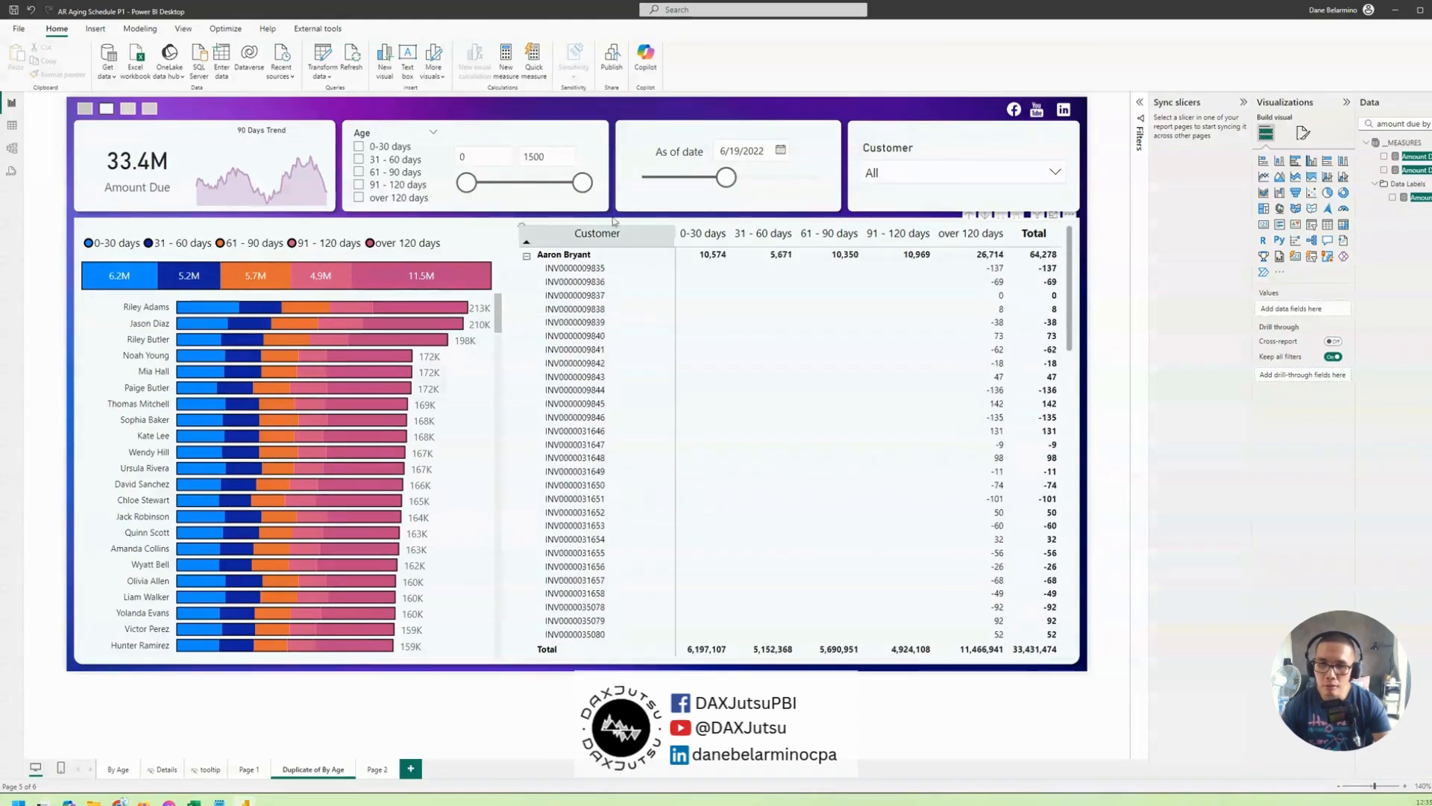
# Drill through from the first customer to the Details page's Invoice Count, and return to expand the sixth customer's invoices instead.
pyautogui.rightClick(596, 255)
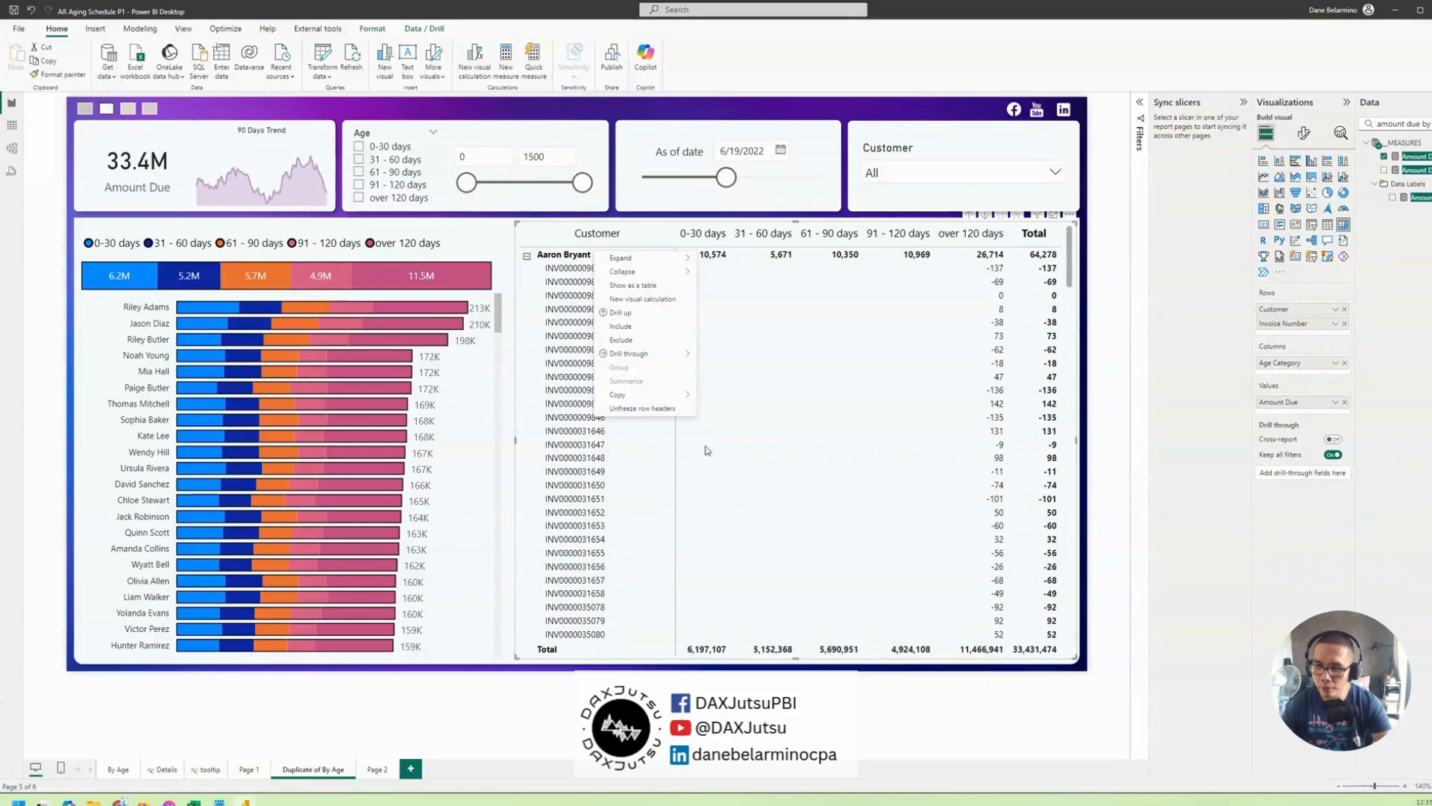
pyautogui.moveTo(693, 360)
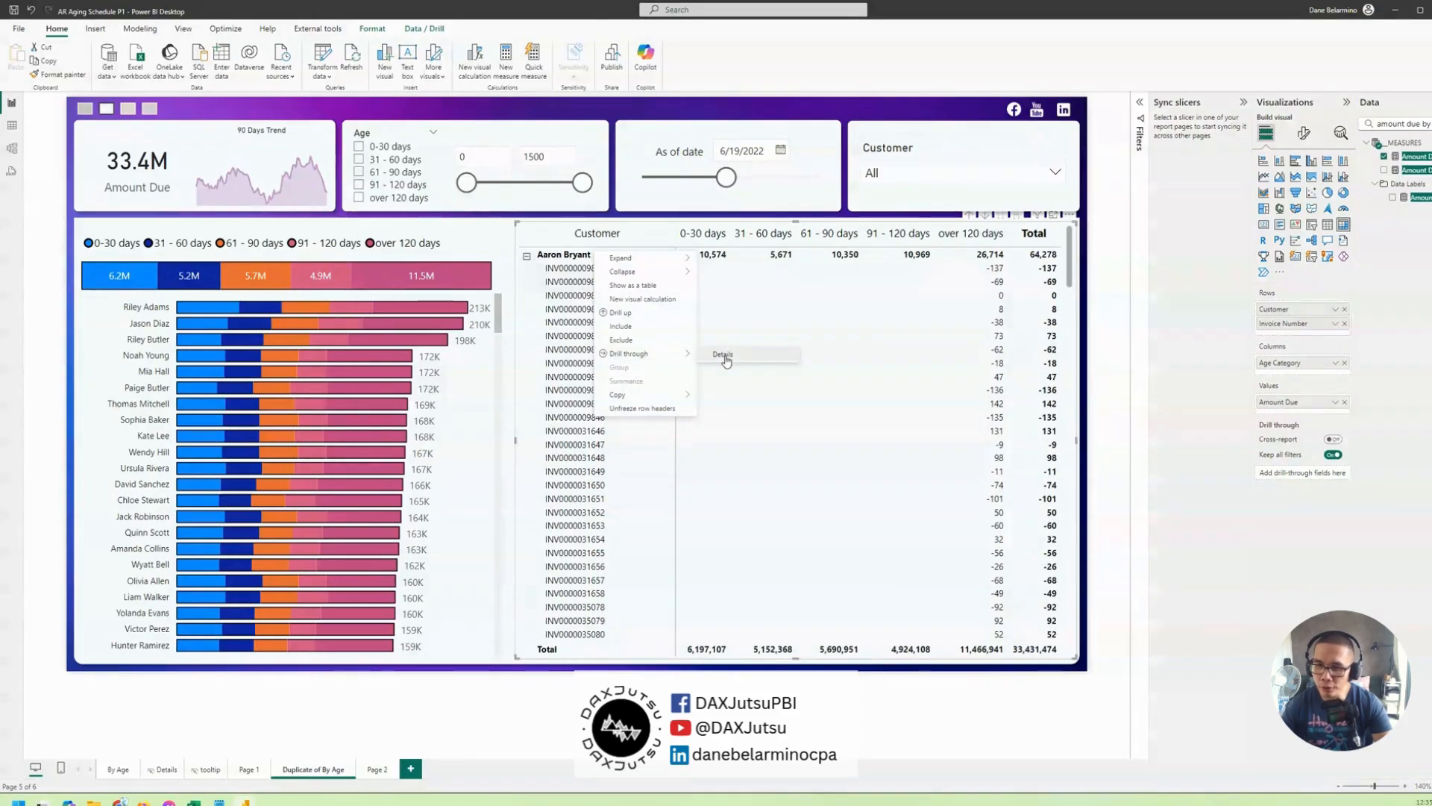
pyautogui.click(724, 357)
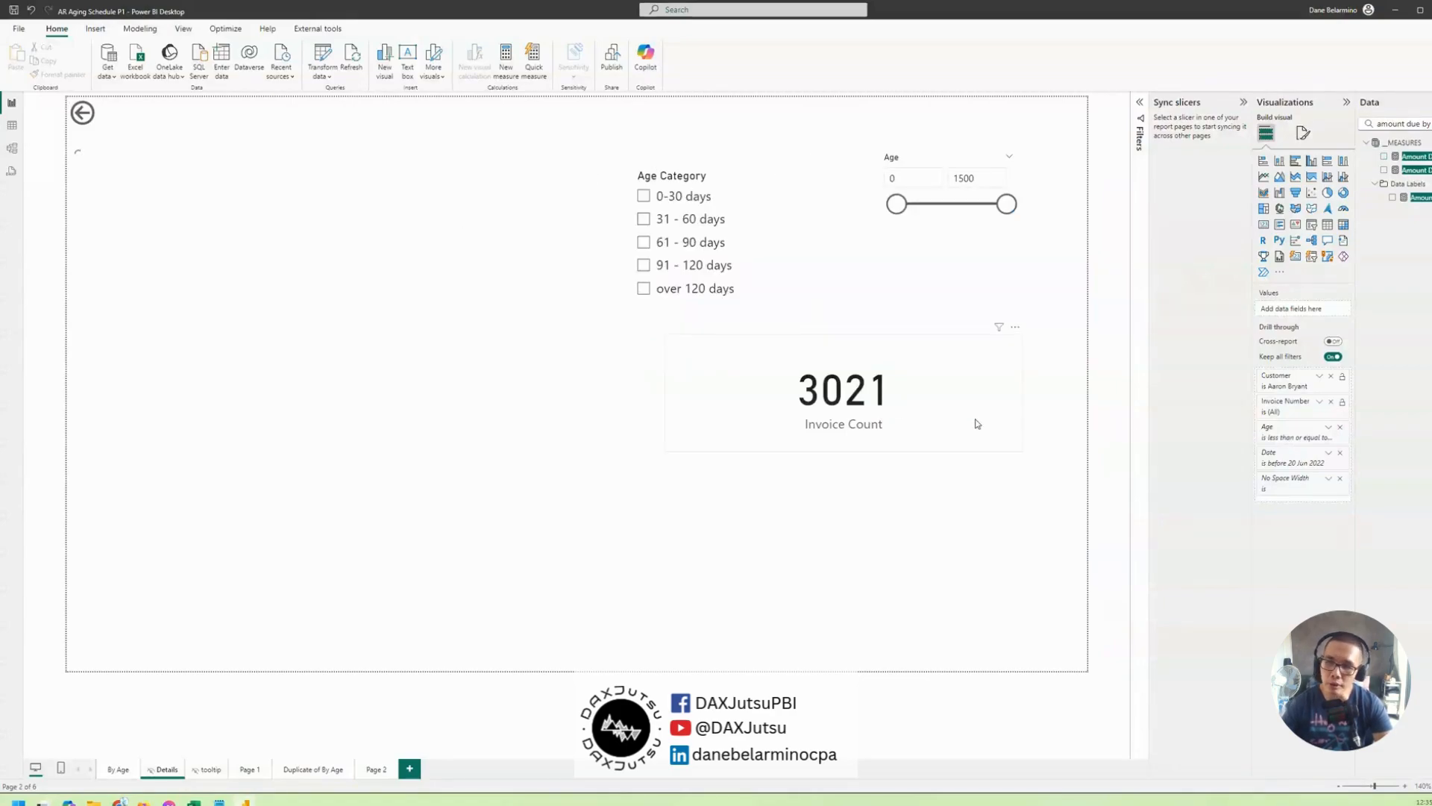
pyautogui.click(848, 396)
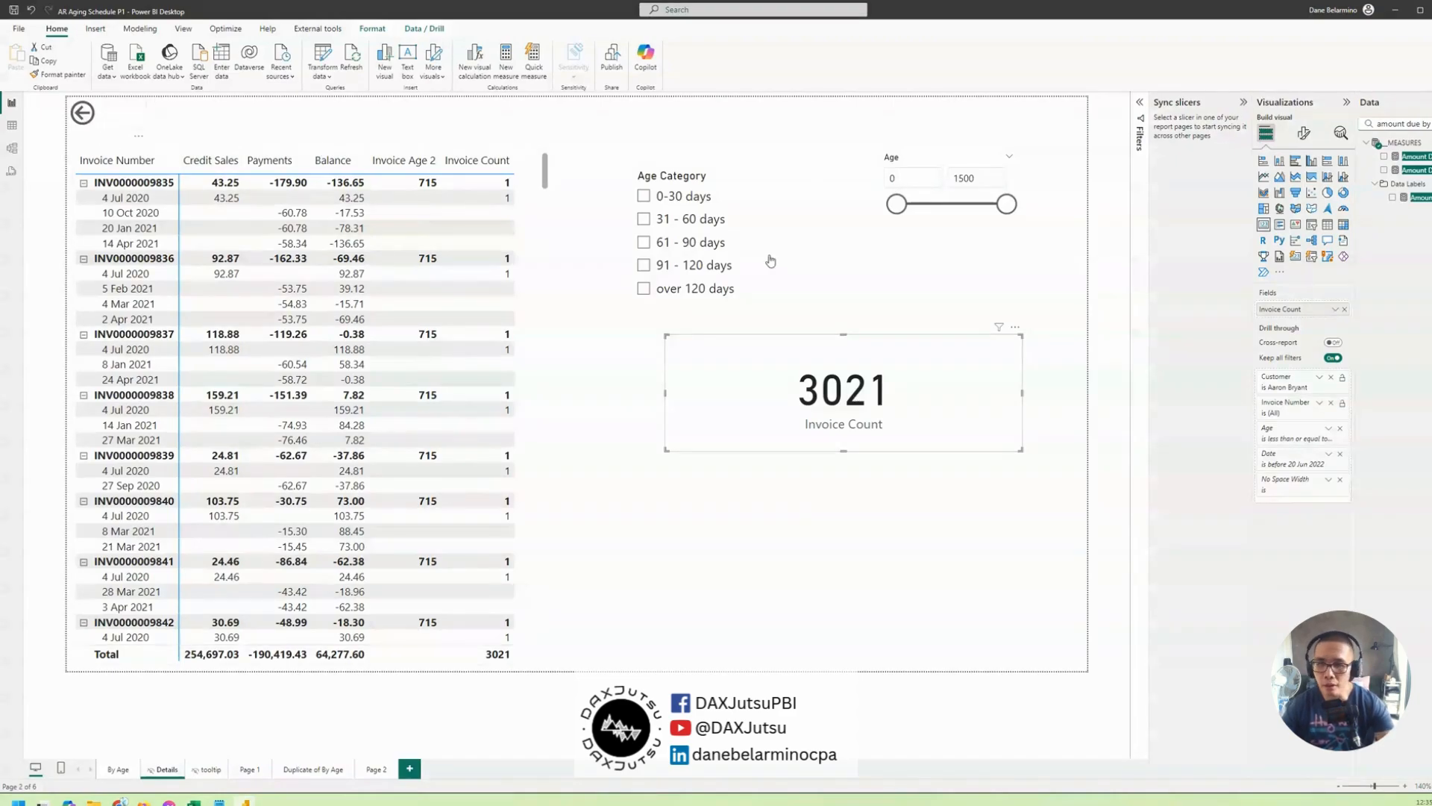
pyautogui.keyDown('ctrl'); pyautogui.click(784, 262); pyautogui.keyUp('ctrl')
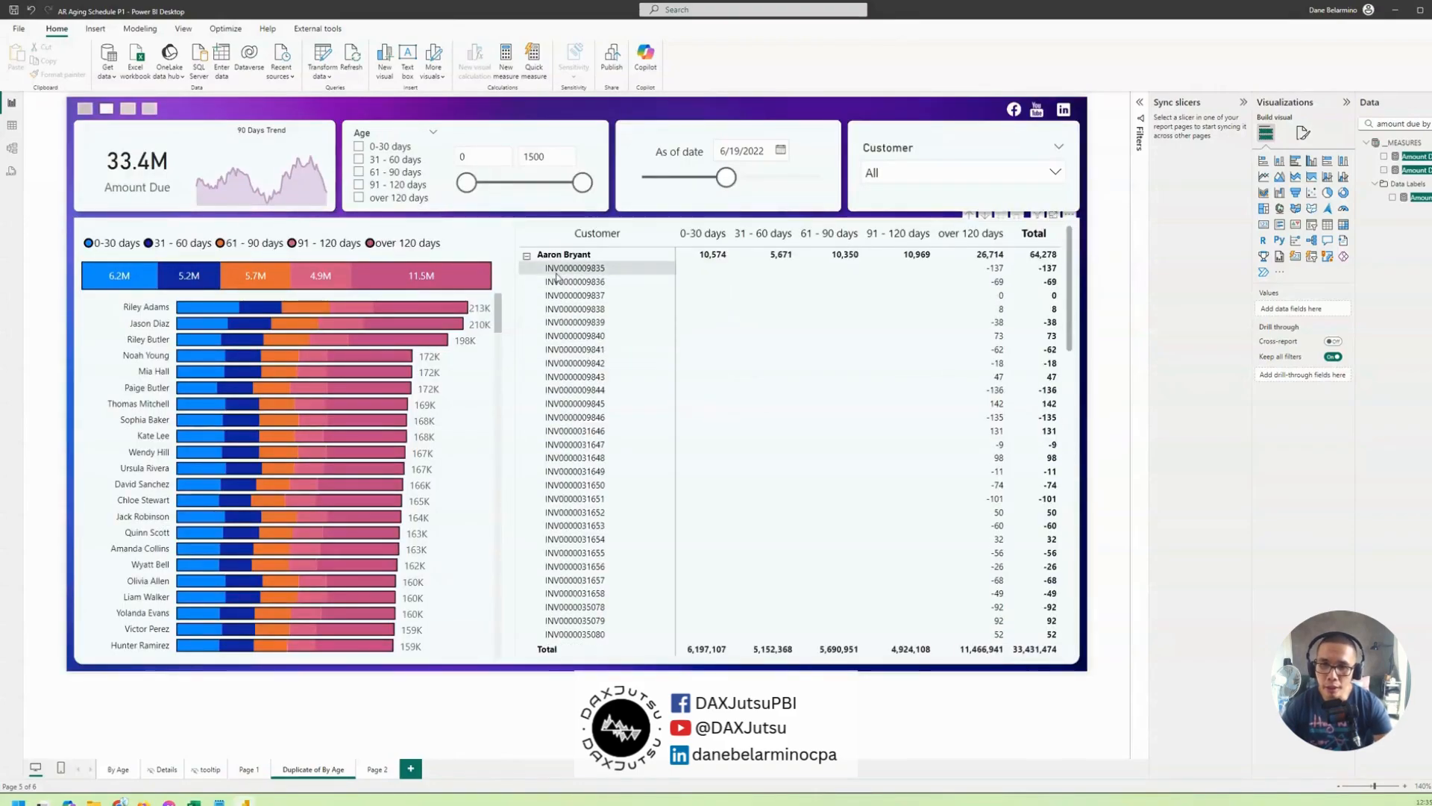
pyautogui.click(527, 256)
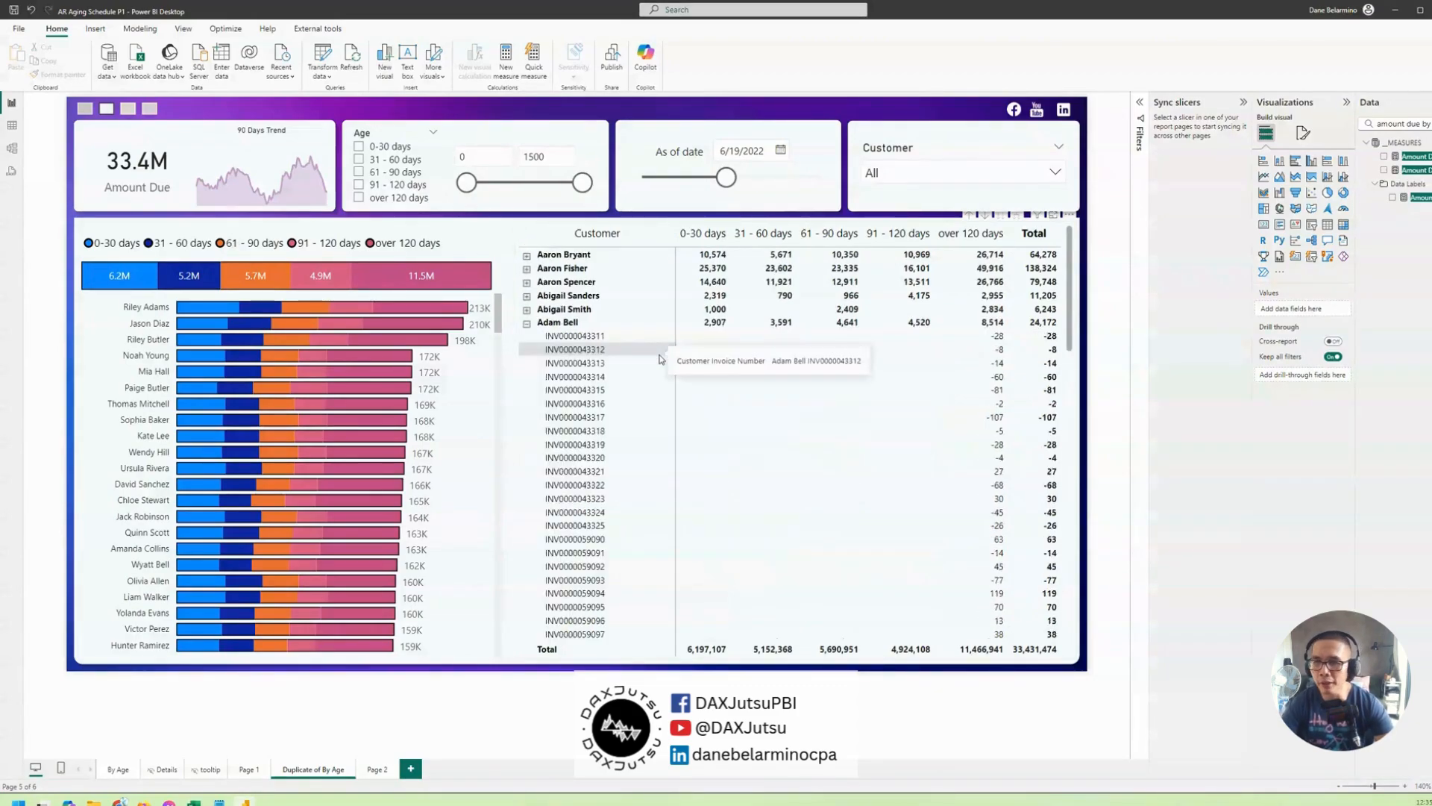
pyautogui.moveTo(660, 359)
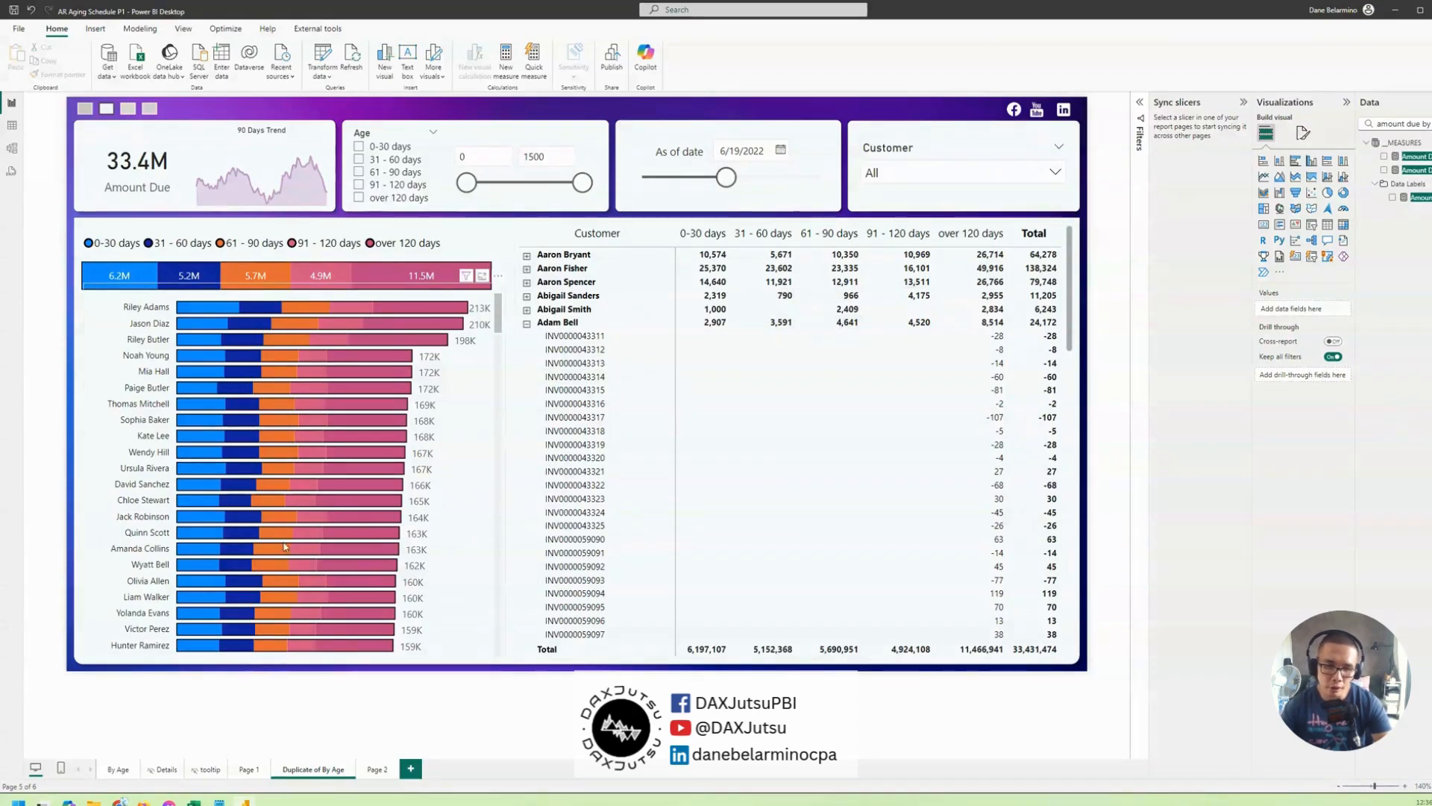
# Remove the Invoice Number field from the rows of the aging matrix on the By Age page.
pyautogui.click(138, 764)
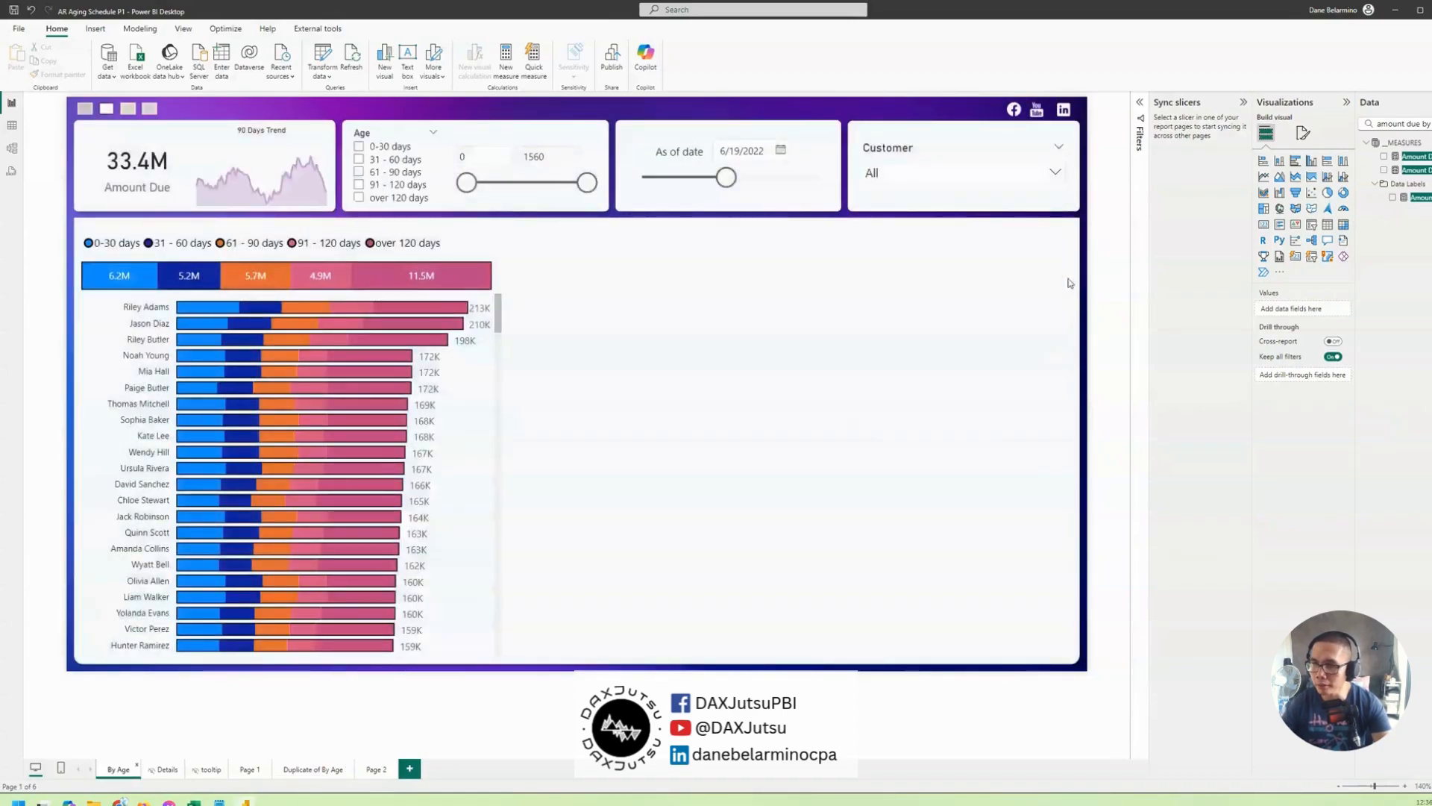
pyautogui.click(1071, 281)
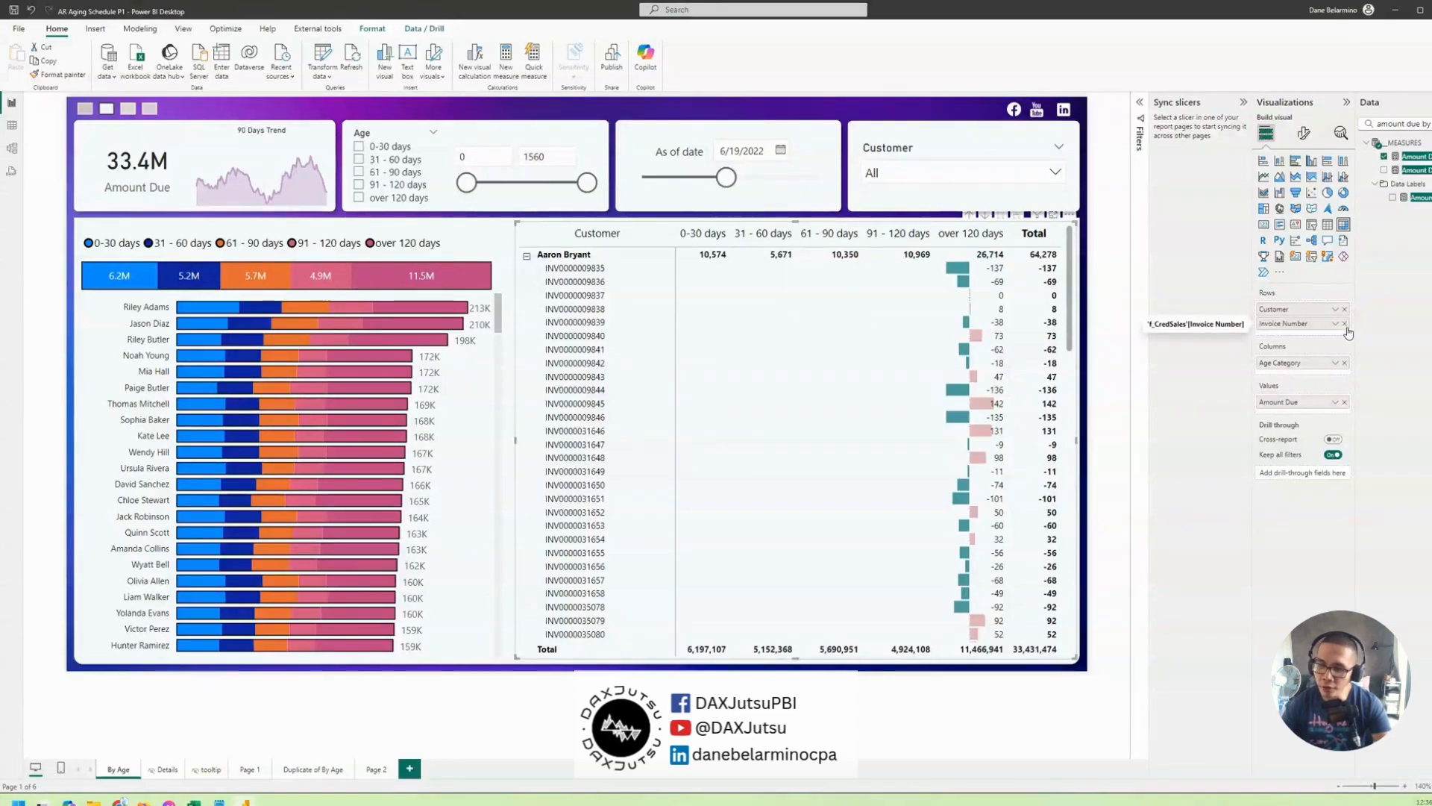
pyautogui.click(1345, 324)
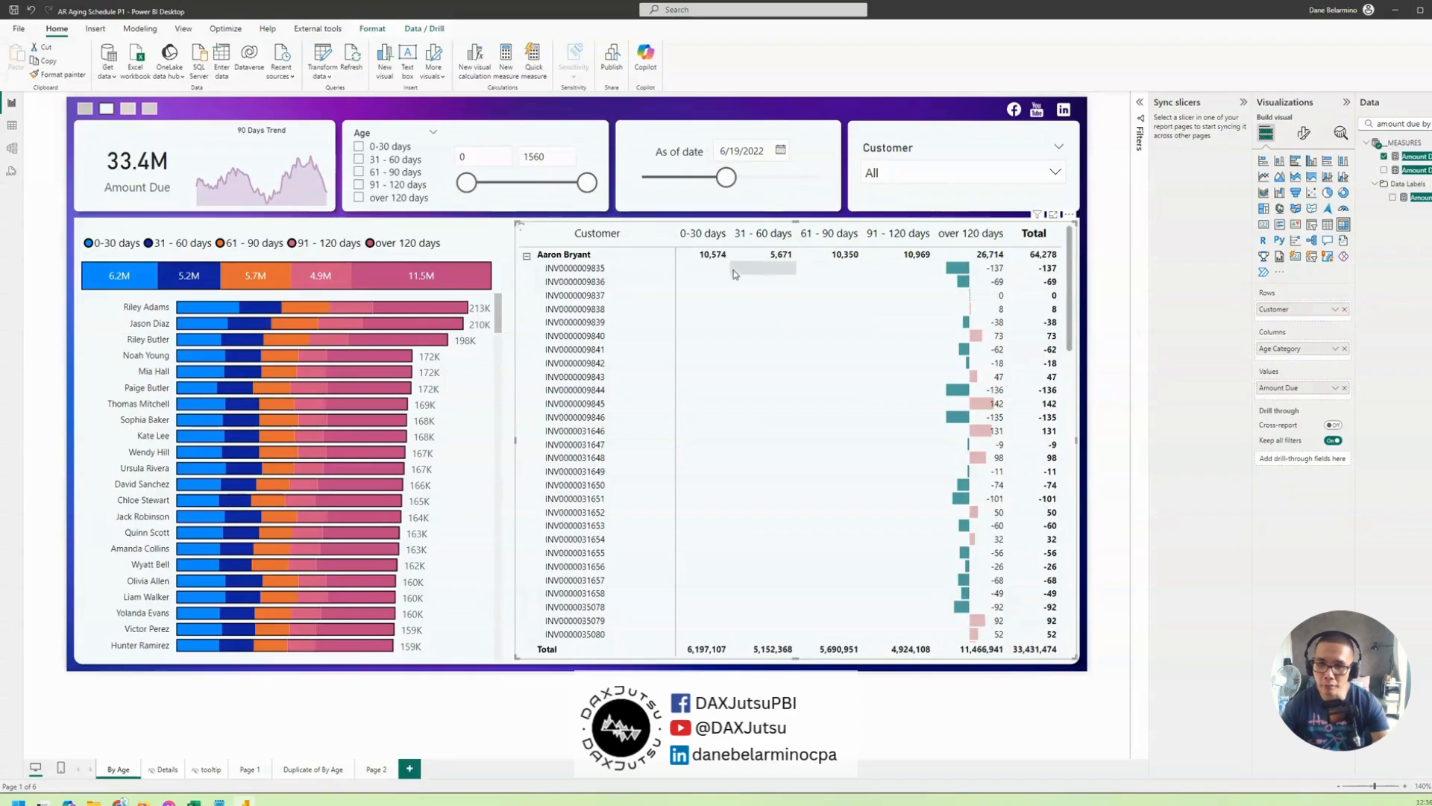
# Show the first customer's drill-through option to Details without opening it, and look at Page 2 before returning to By Age.
pyautogui.rightClick(594, 259)
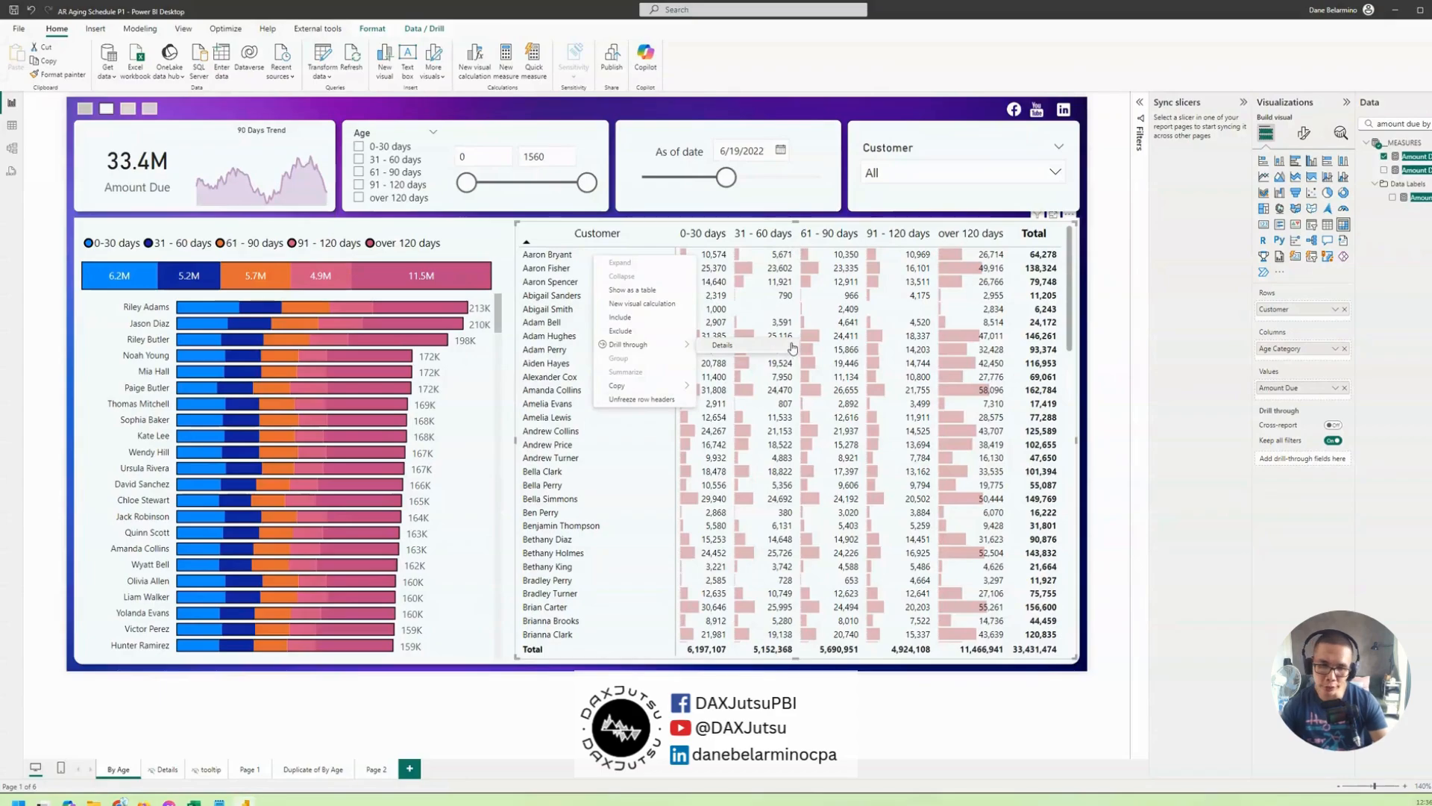
pyautogui.click(809, 56)
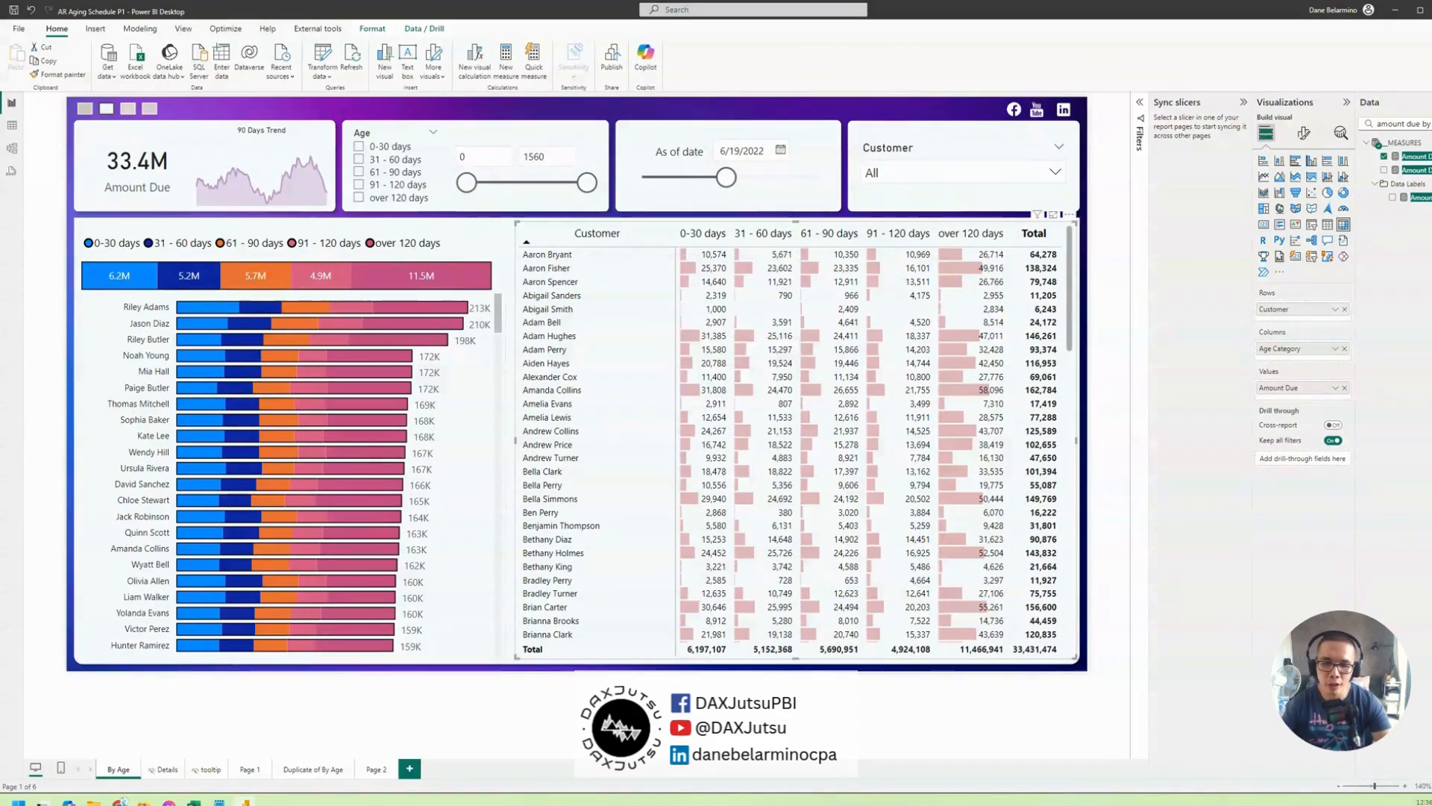
pyautogui.click(376, 770)
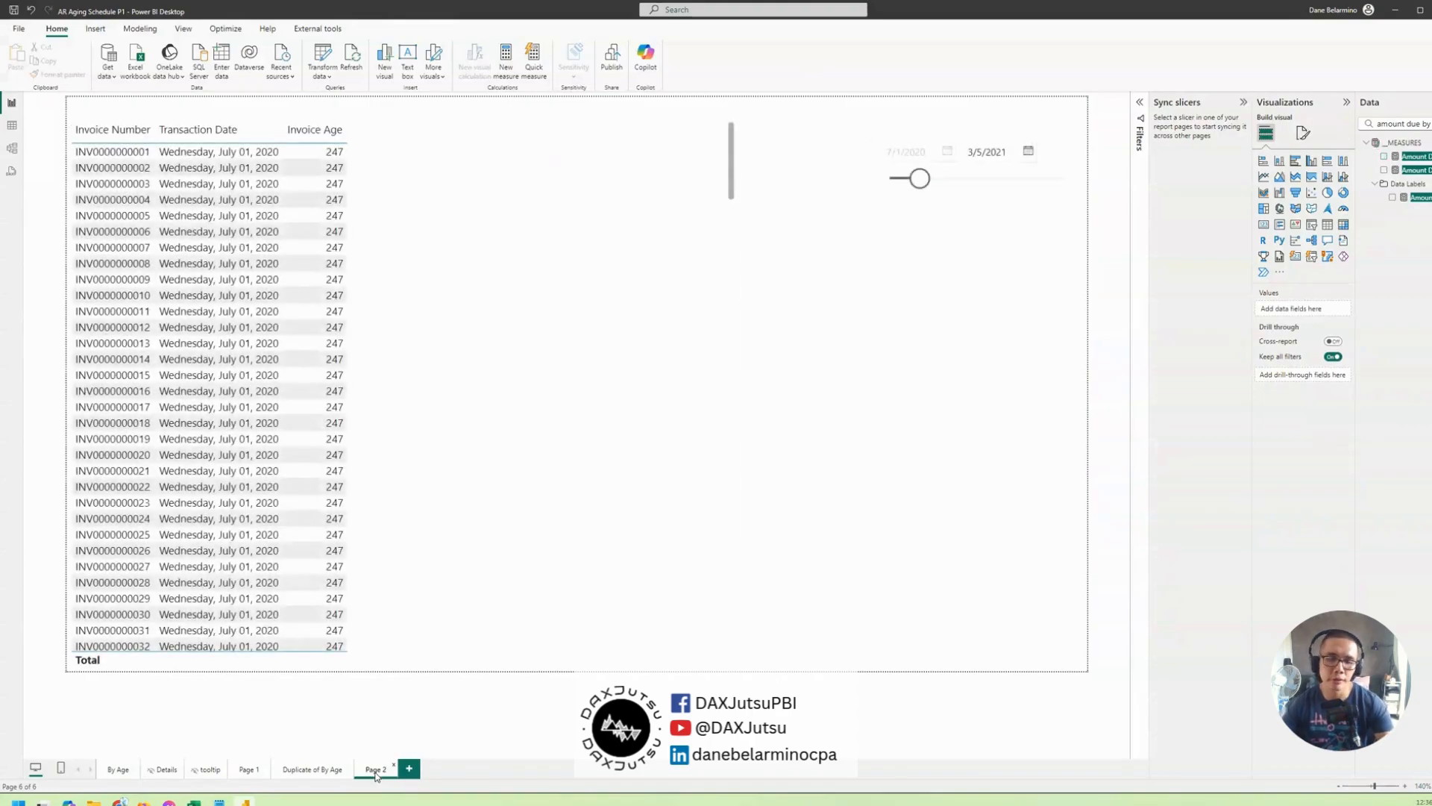
pyautogui.click(113, 772)
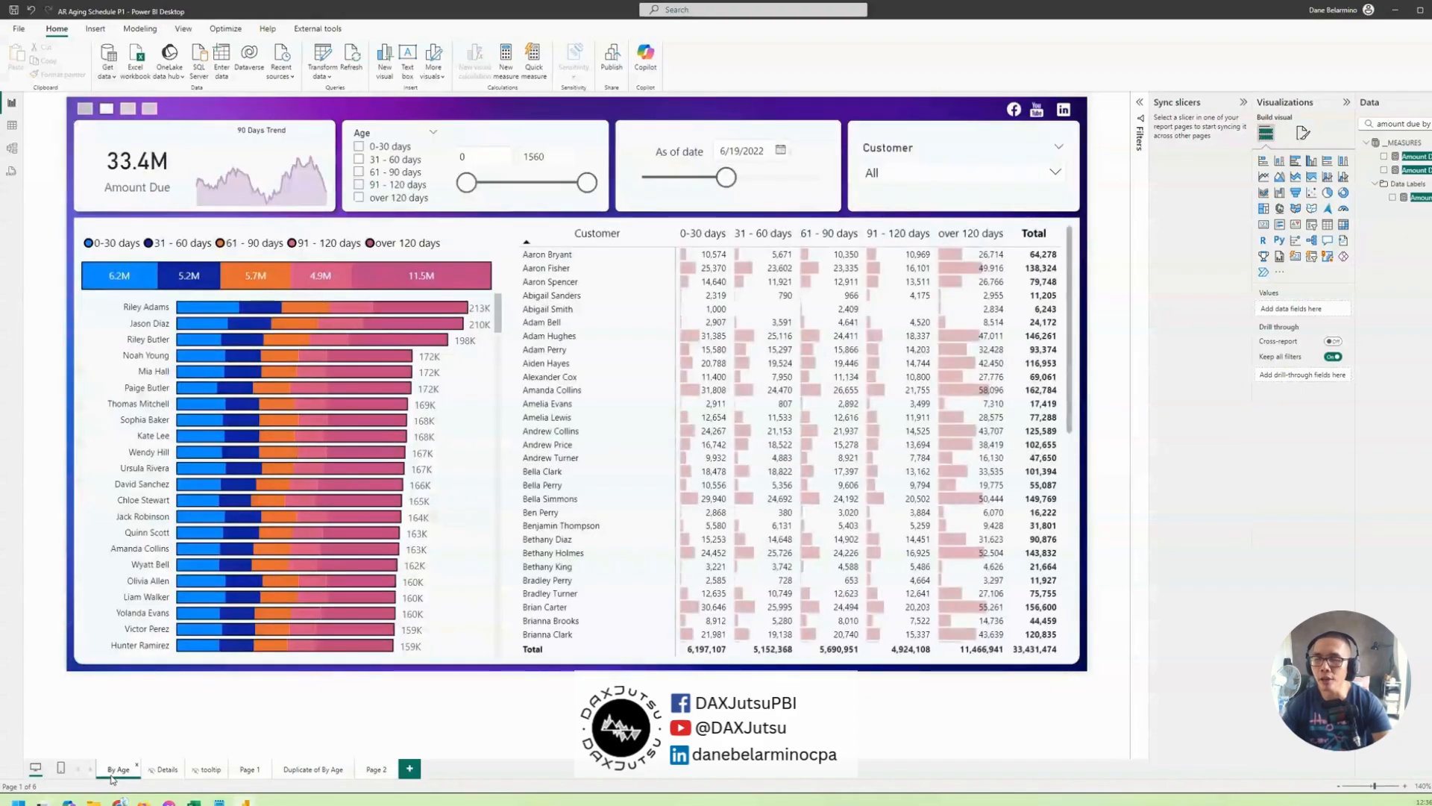